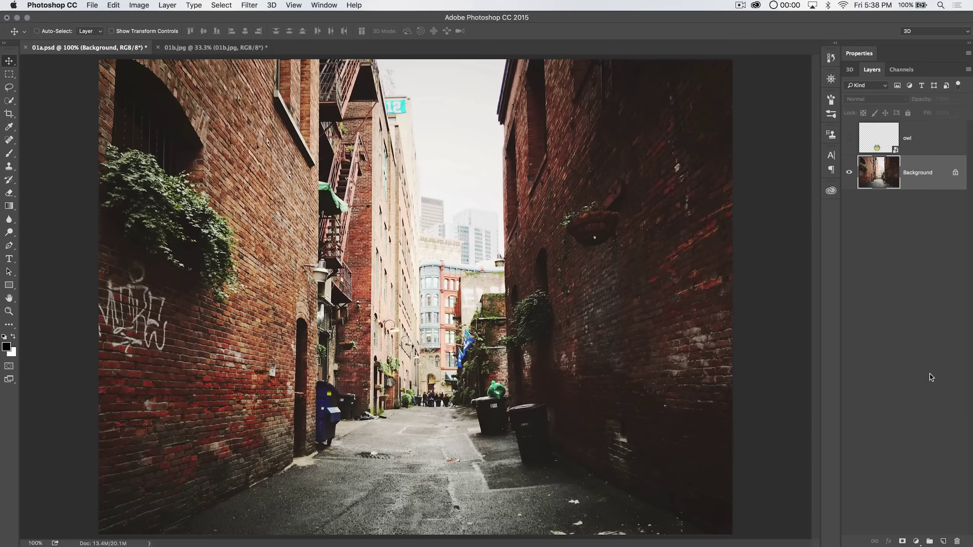
# Step: Add an empty layer above the Background and open the Vanishing Point filter on it
pyautogui.click(943, 542)
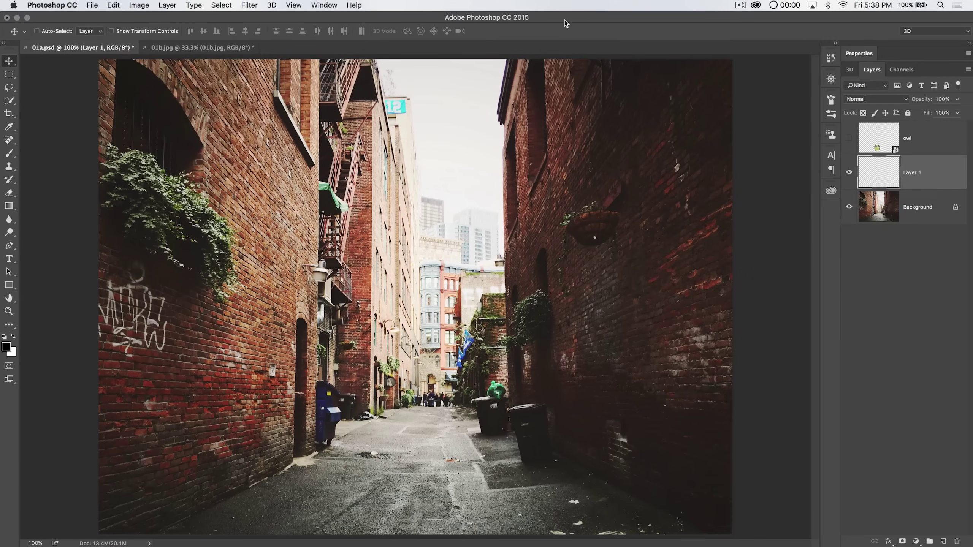
pyautogui.click(249, 4)
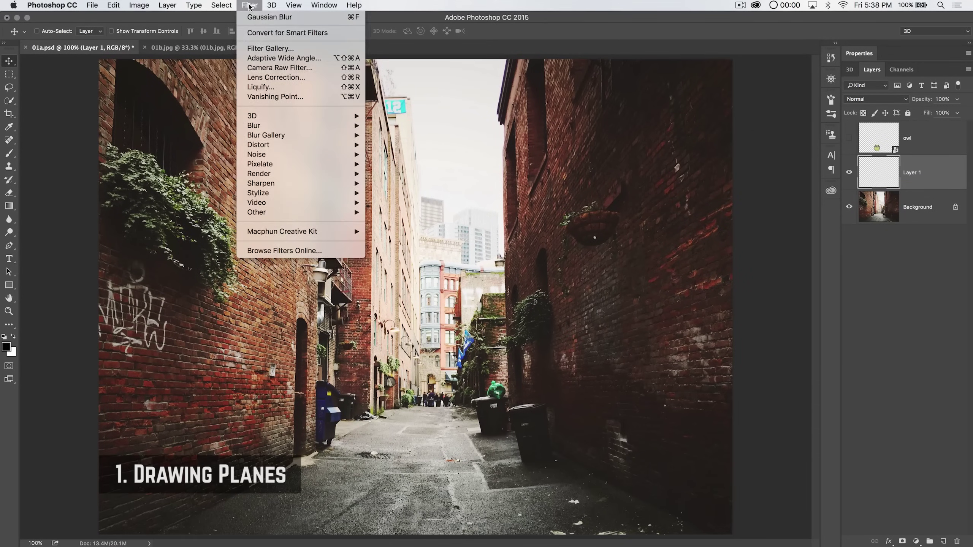
pyautogui.click(279, 99)
pyautogui.moveTo(487, 31); pyautogui.dragTo(515, 31)
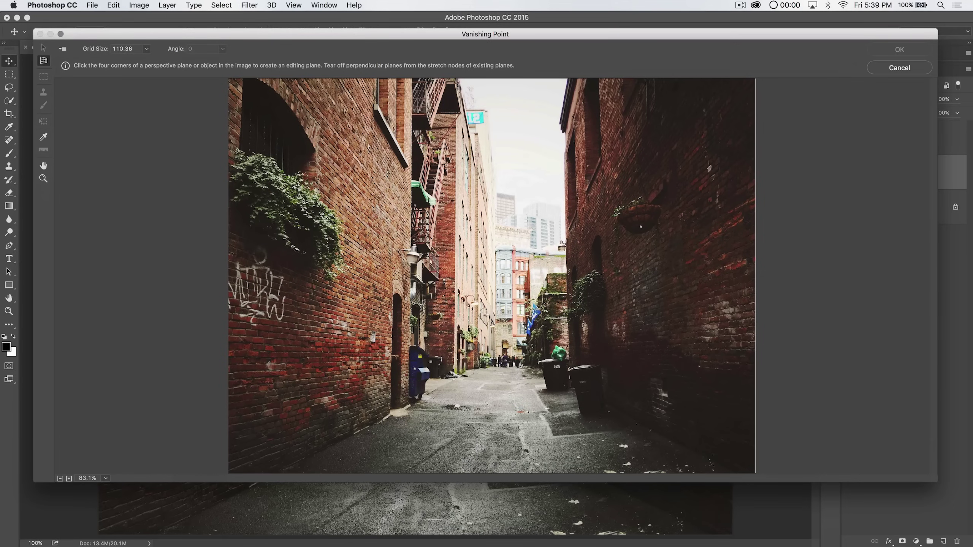
# Step: Draw a four-corner perspective plane over the alley floor, from its far end to the photo's lower edge
pyautogui.click(520, 364)
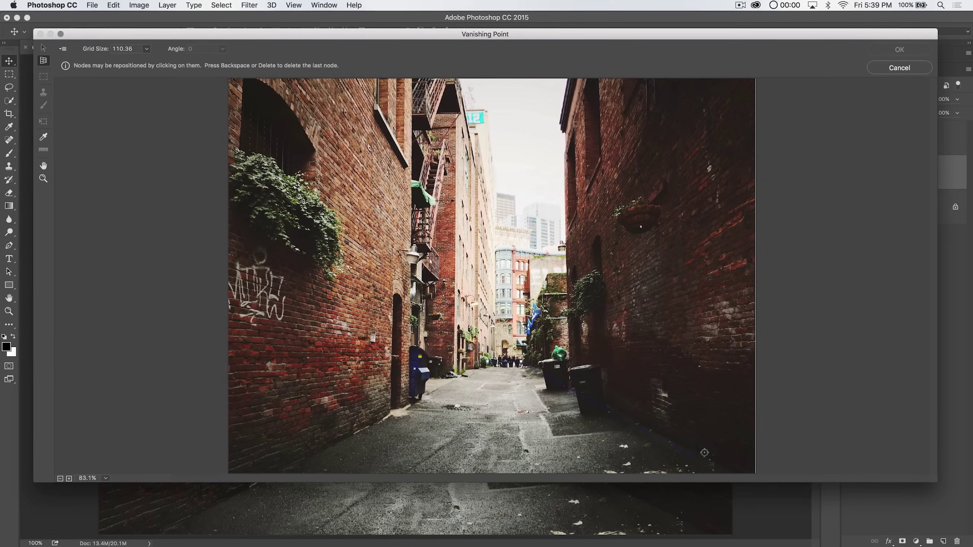
pyautogui.click(736, 472)
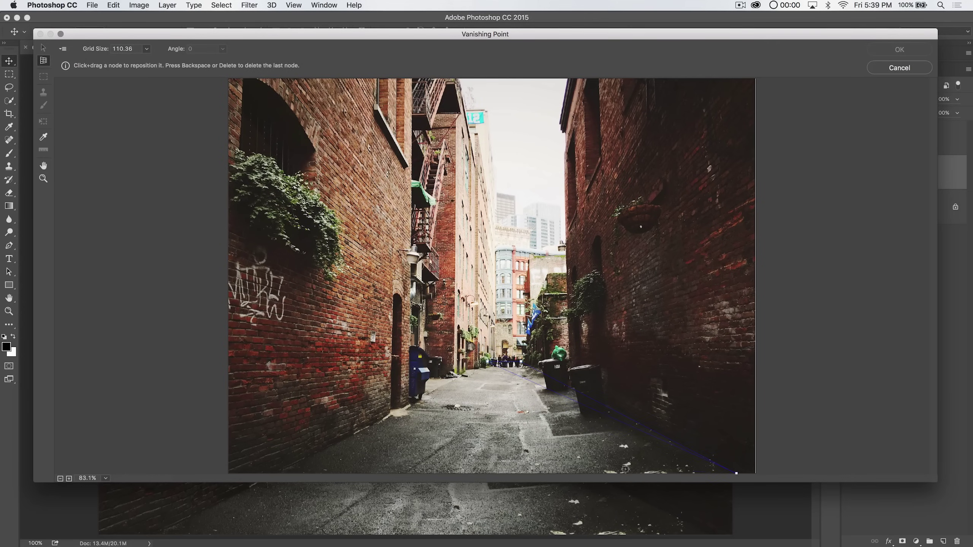
pyautogui.click(279, 474)
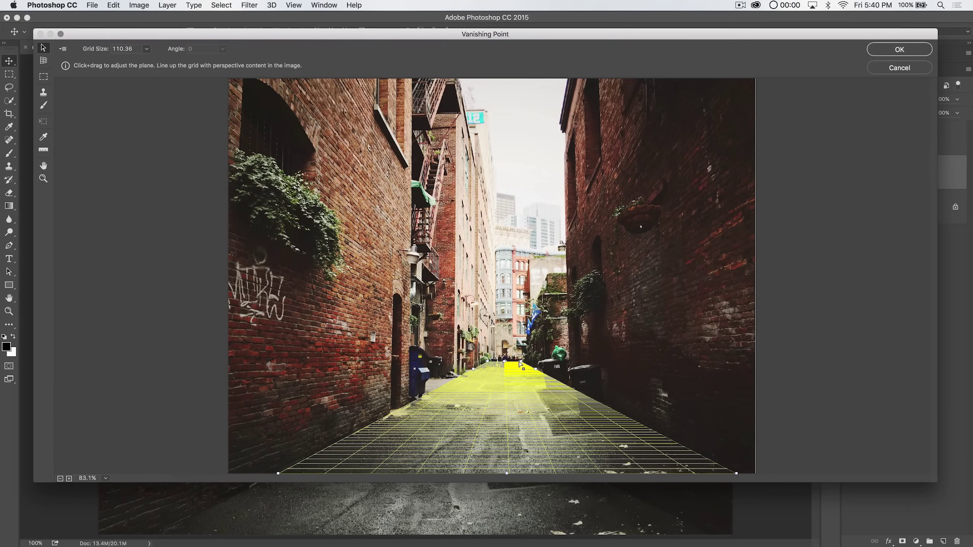
# Step: Fine-tune the alley floor plane's far corner and its front and side edges to fit the ground's perspective
pyautogui.moveTo(519, 361); pyautogui.dragTo(520, 363)
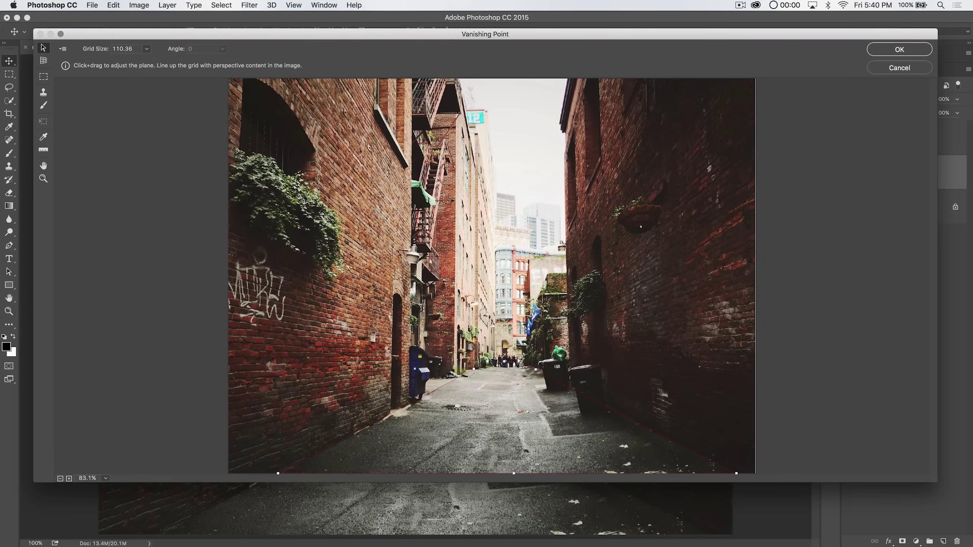
pyautogui.moveTo(520, 362); pyautogui.dragTo(521, 361)
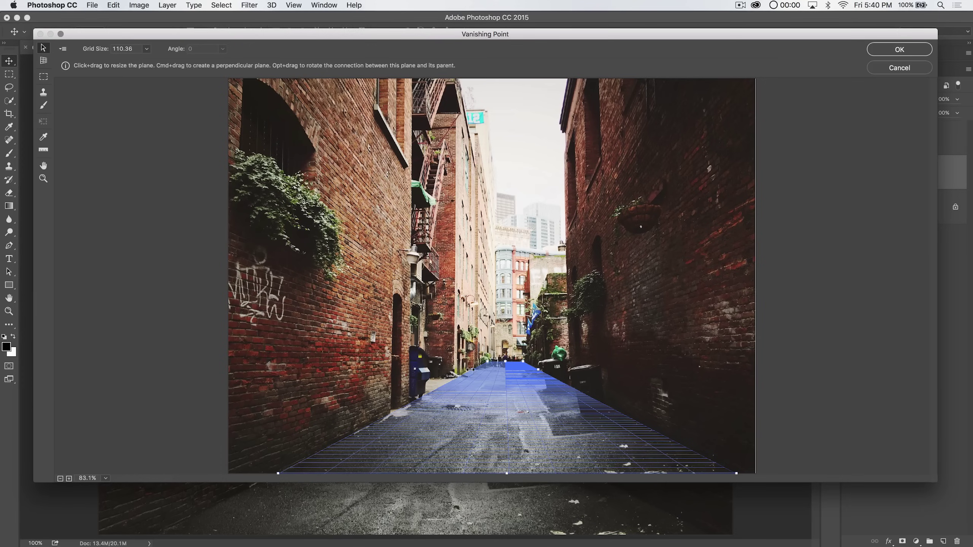
pyautogui.moveTo(506, 473)
pyautogui.mouseDown()
pyautogui.moveTo(506, 403)
pyautogui.moveTo(506, 476)
pyautogui.mouseUp()
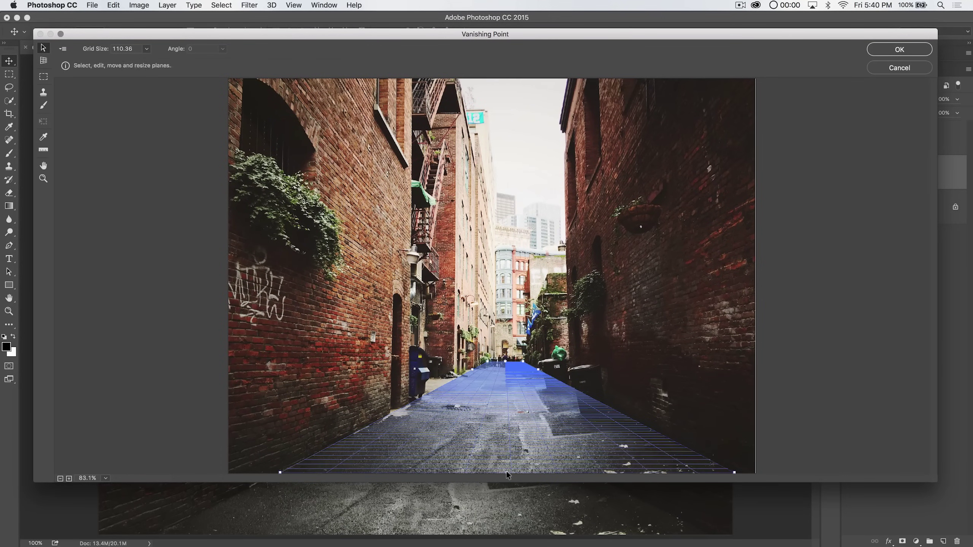
pyautogui.moveTo(538, 370); pyautogui.dragTo(556, 377)
pyautogui.moveTo(472, 368)
pyautogui.mouseDown()
pyautogui.moveTo(460, 371)
pyautogui.moveTo(474, 368)
pyautogui.mouseUp()
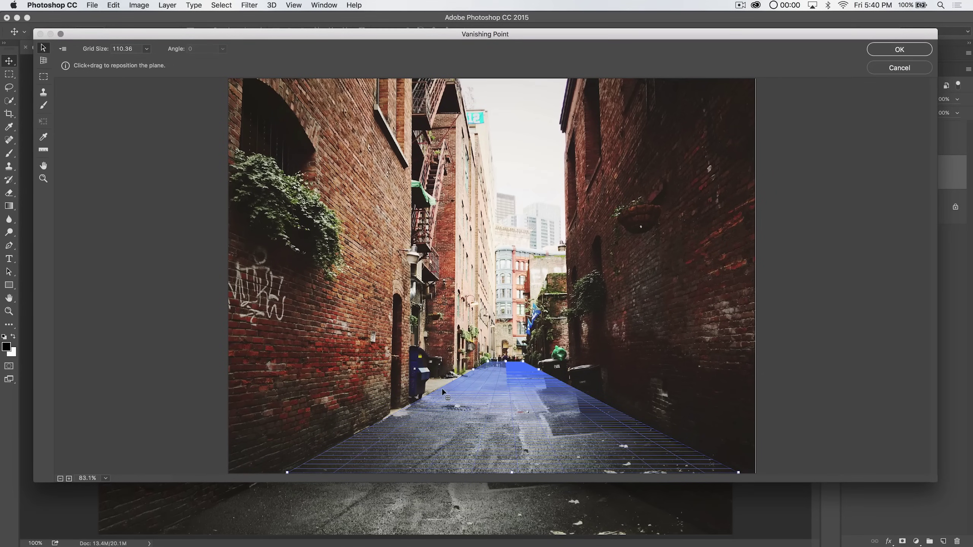
# Step: Draw a separate perspective plane with the Create Plane tool over the brick wall on the graffiti side
pyautogui.click(43, 60)
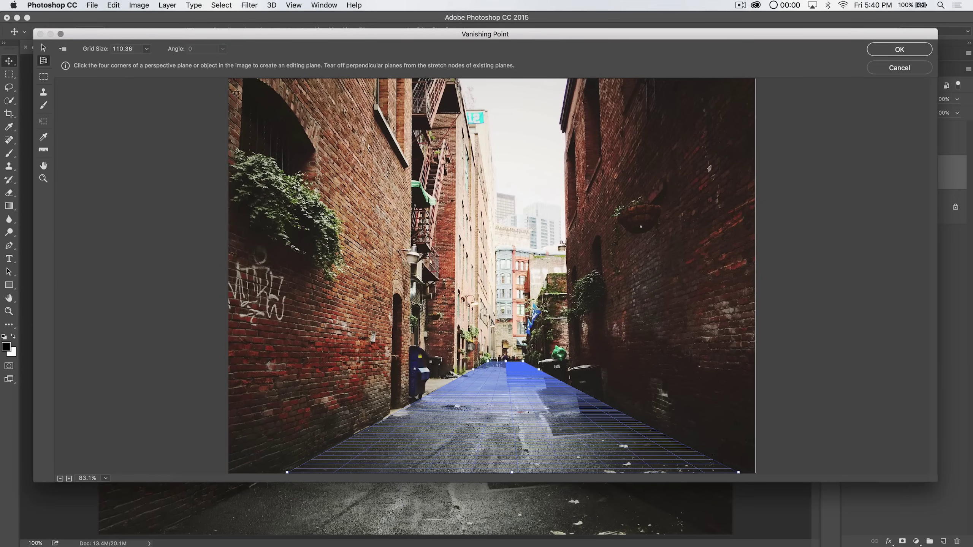
pyautogui.click(229, 83)
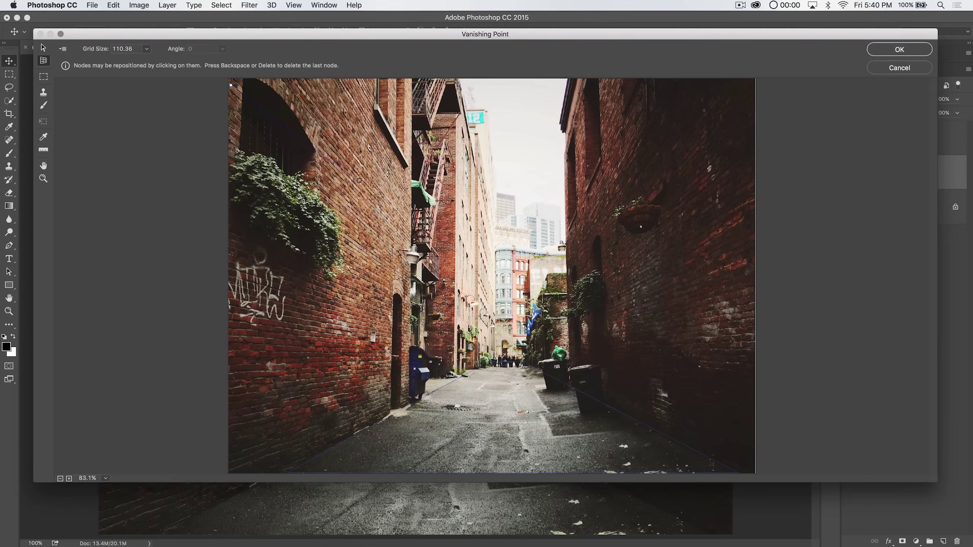
pyautogui.click(424, 252)
pyautogui.click(421, 349)
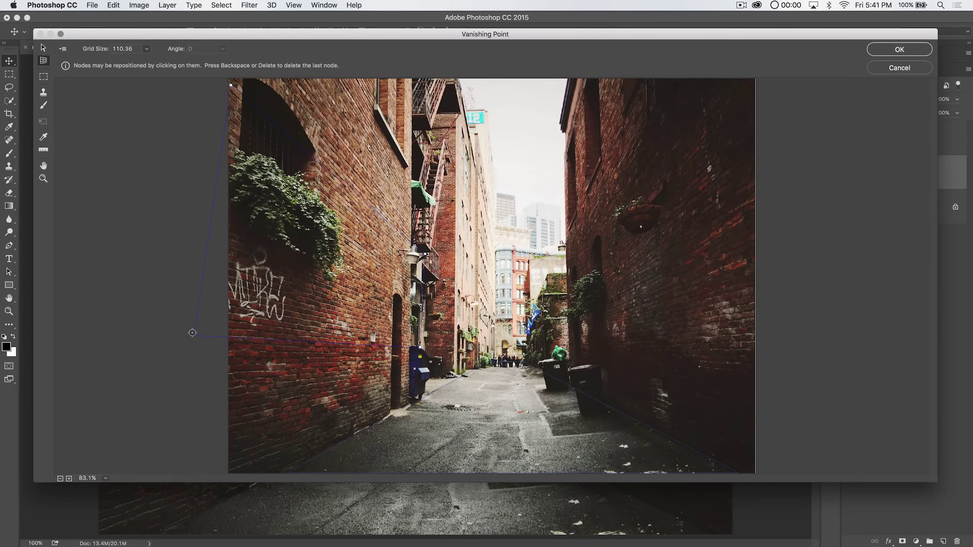
pyautogui.click(193, 333)
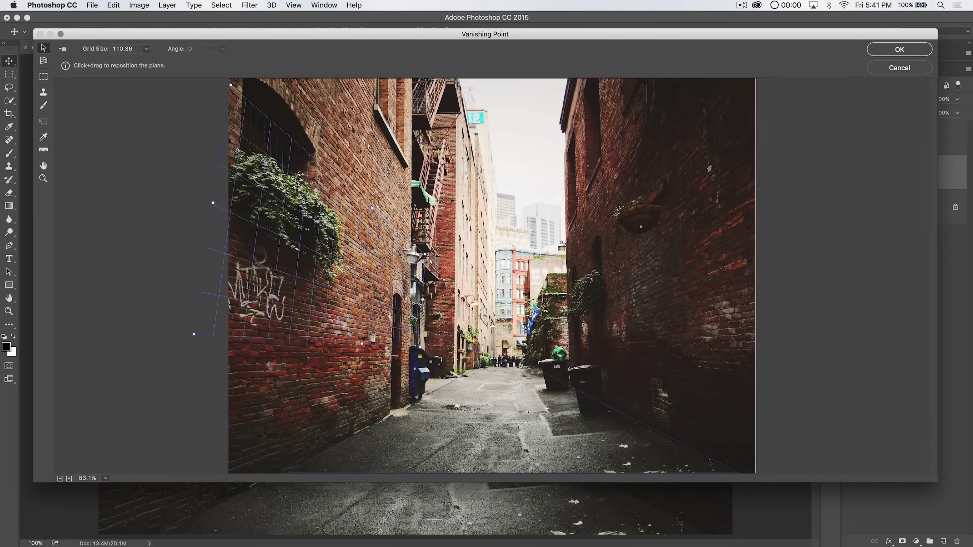
# Step: Move the separate plane around the graffiti wall, then delete it
pyautogui.moveTo(316, 238); pyautogui.dragTo(290, 234)
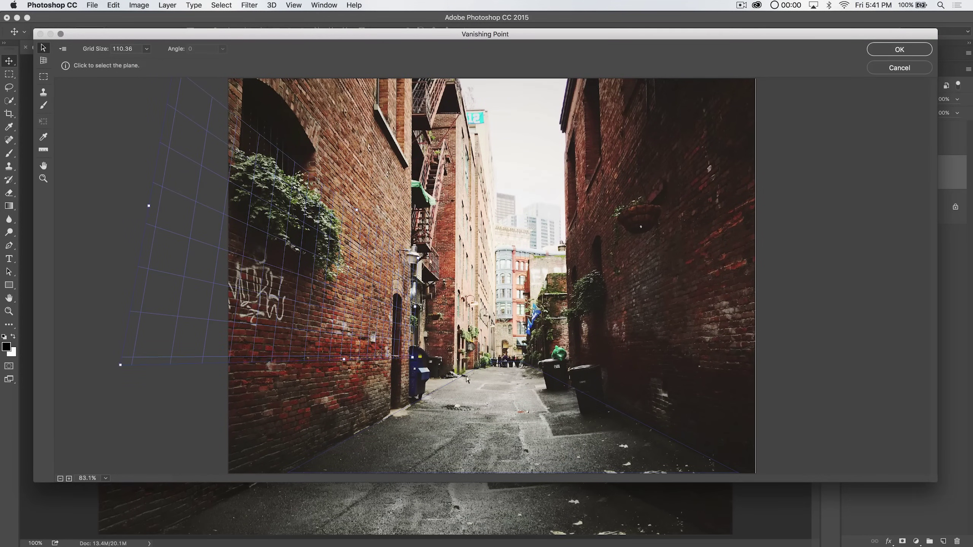
pyautogui.moveTo(332, 286); pyautogui.dragTo(330, 266)
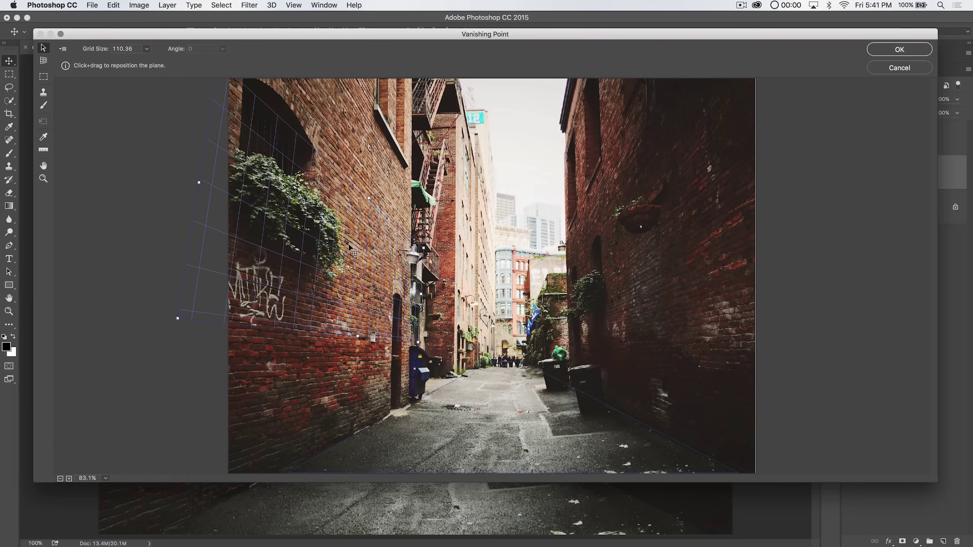
pyautogui.moveTo(373, 261)
pyautogui.mouseDown()
pyautogui.moveTo(342, 271)
pyautogui.moveTo(359, 272)
pyautogui.mouseUp()
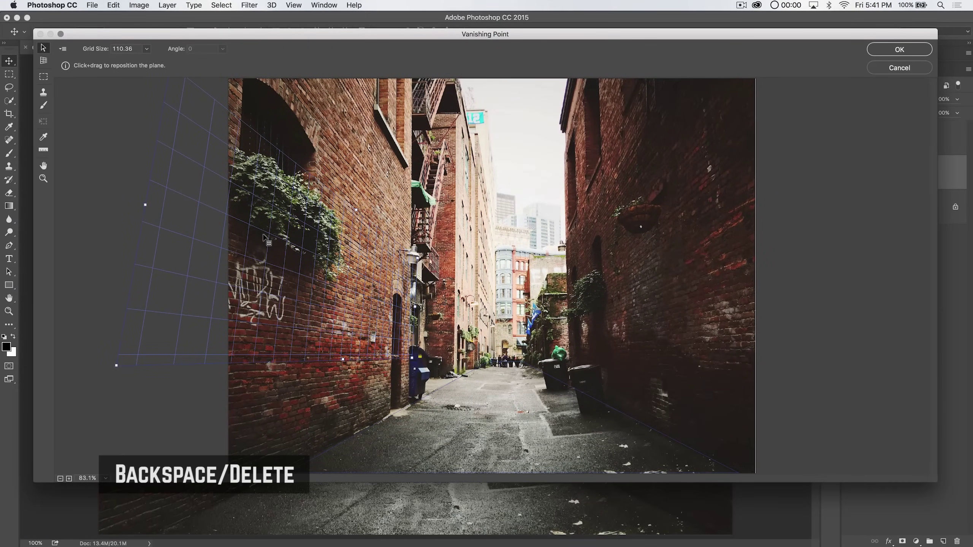
pyautogui.press('BackSpace')
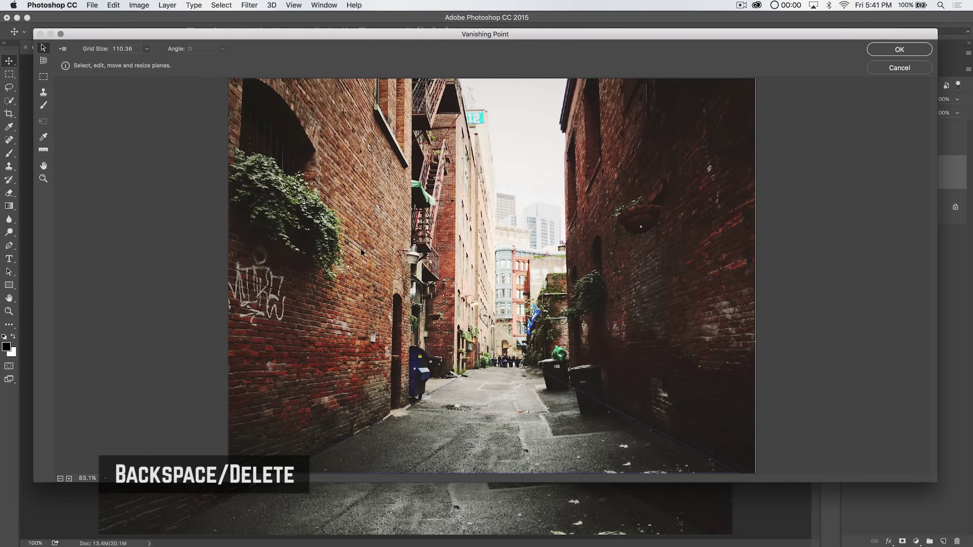
# Step: Select the alley floor plane, apply the filter to save it, and reopen Vanishing Point
pyautogui.click(560, 411)
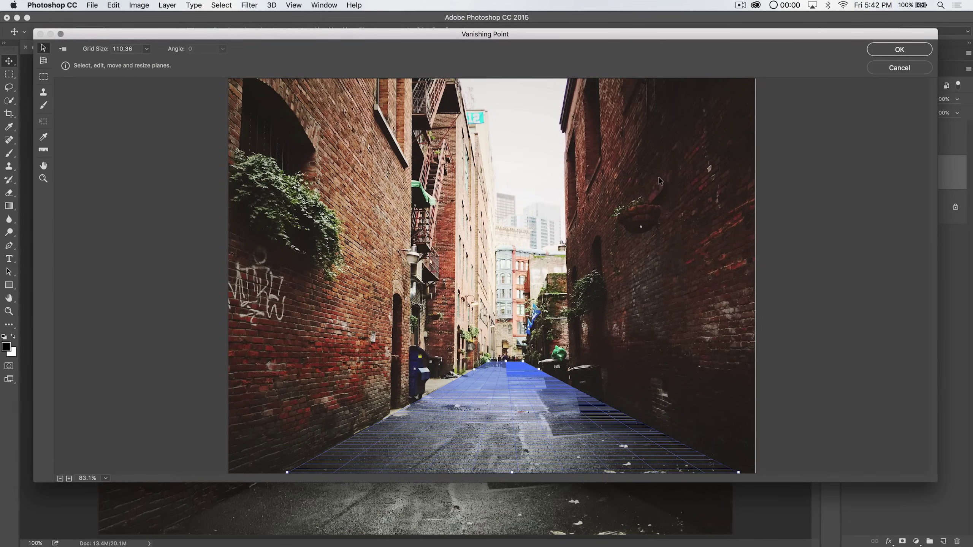
pyautogui.click(892, 50)
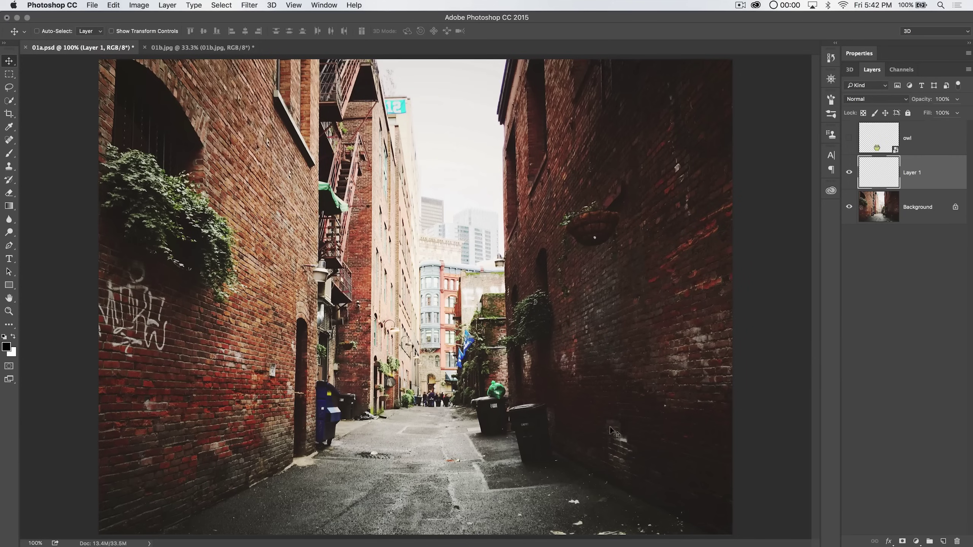
pyautogui.click(250, 5)
pyautogui.click(273, 100)
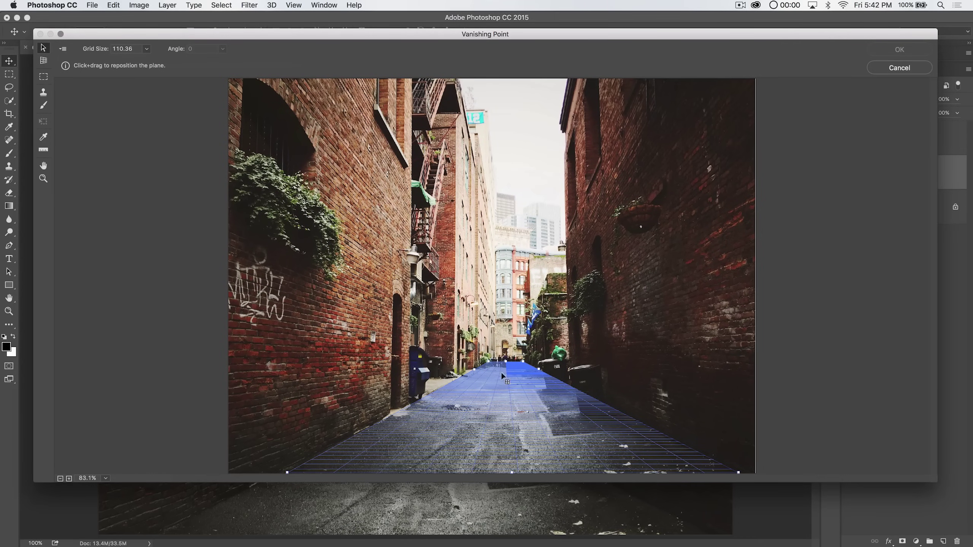
# Step: Realign the alley floor plane's far-left corner using the Create Plane tool
pyautogui.click(43, 61)
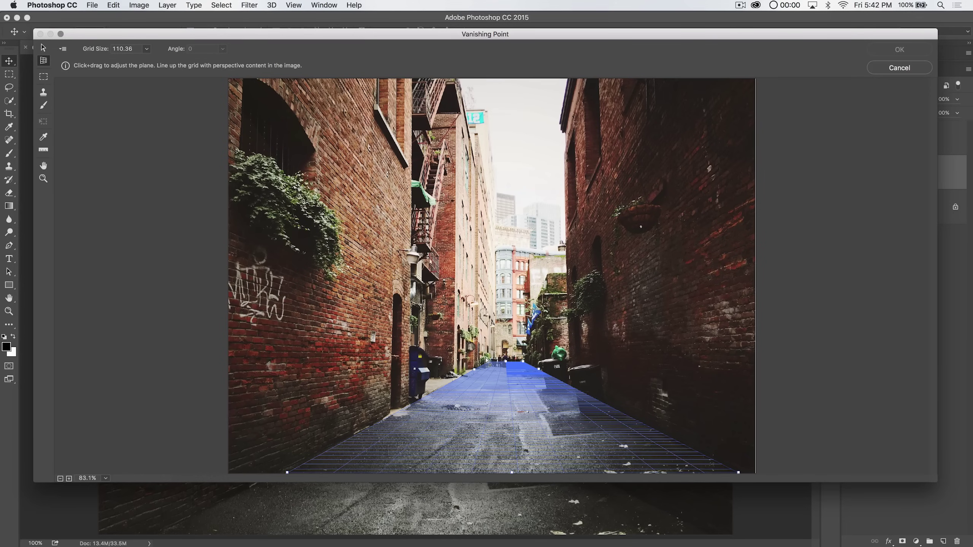
pyautogui.moveTo(486, 358)
pyautogui.mouseDown()
pyautogui.moveTo(471, 358)
pyautogui.moveTo(491, 366)
pyautogui.moveTo(483, 362)
pyautogui.mouseUp()
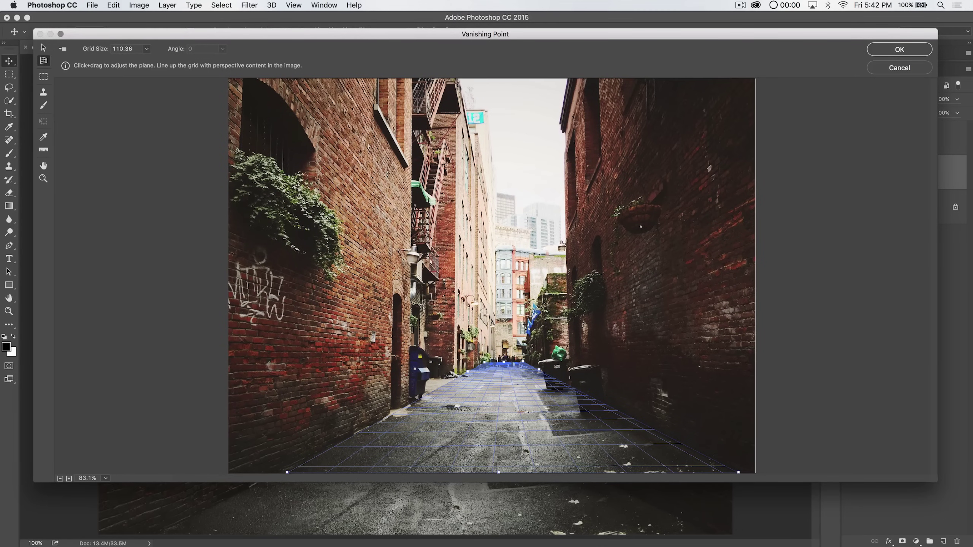
# Step: Tear off a perpendicular plane from the floor plane's right edge along the dark wall and lower its upper edge
pyautogui.click(44, 48)
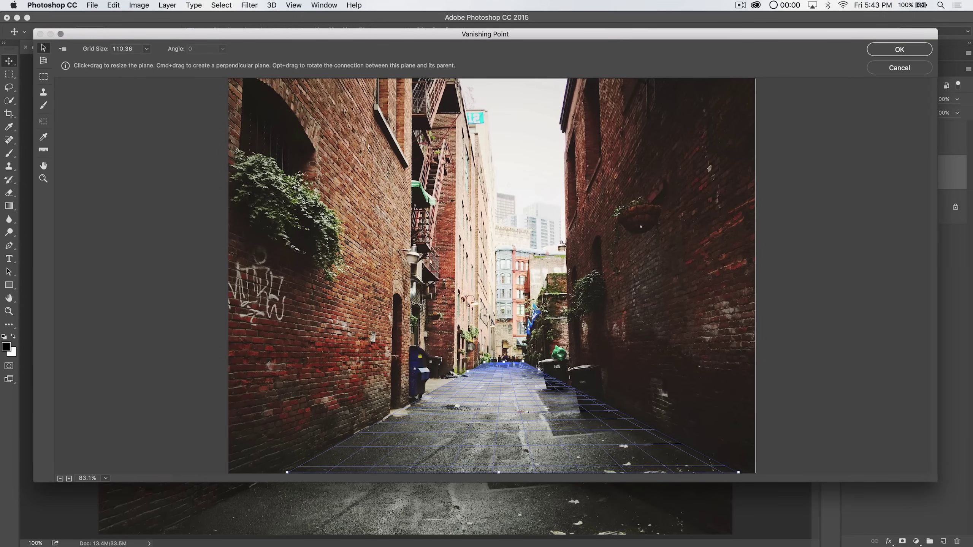
pyautogui.press('super')
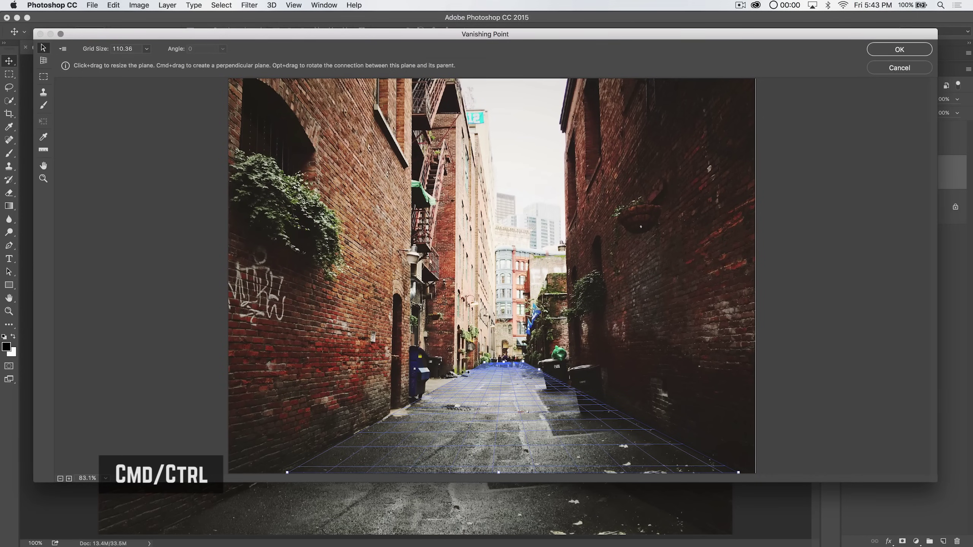
pyautogui.moveTo(535, 367); pyautogui.dragTo(600, 191)
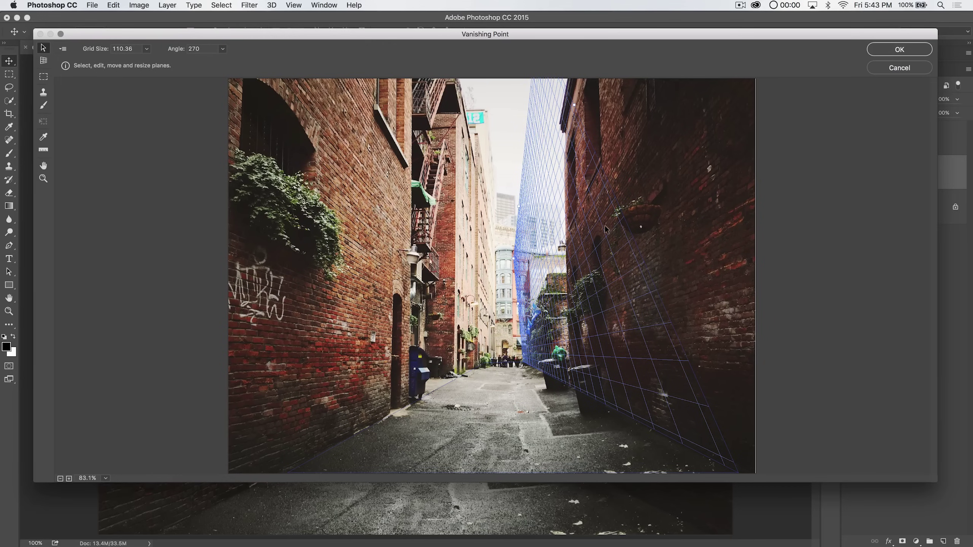
pyautogui.moveTo(519, 207); pyautogui.dragTo(558, 281)
# Step: Tear off a perpendicular plane from the floor plane's left edge and extend it up over the graffiti wall
pyautogui.click(464, 419)
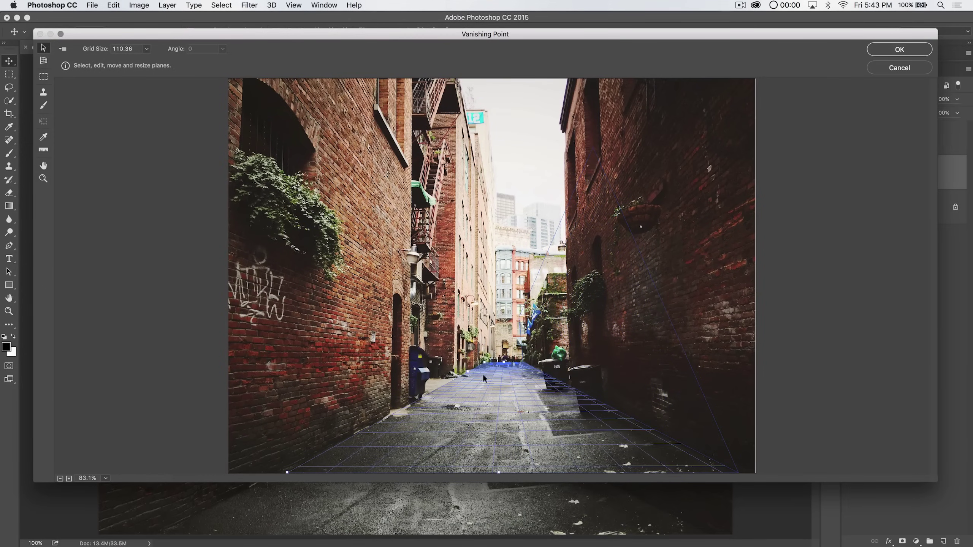
pyautogui.press('super')
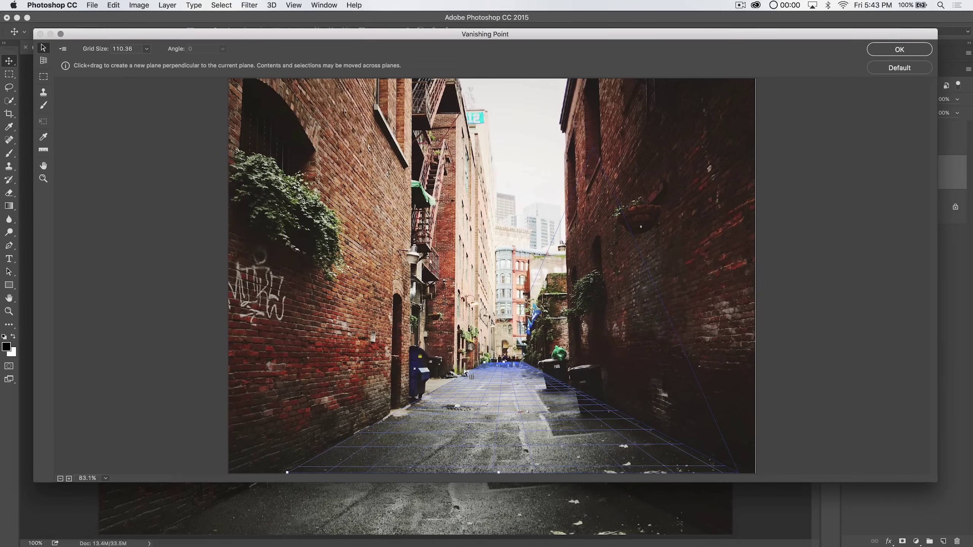
pyautogui.moveTo(467, 373); pyautogui.dragTo(402, 247)
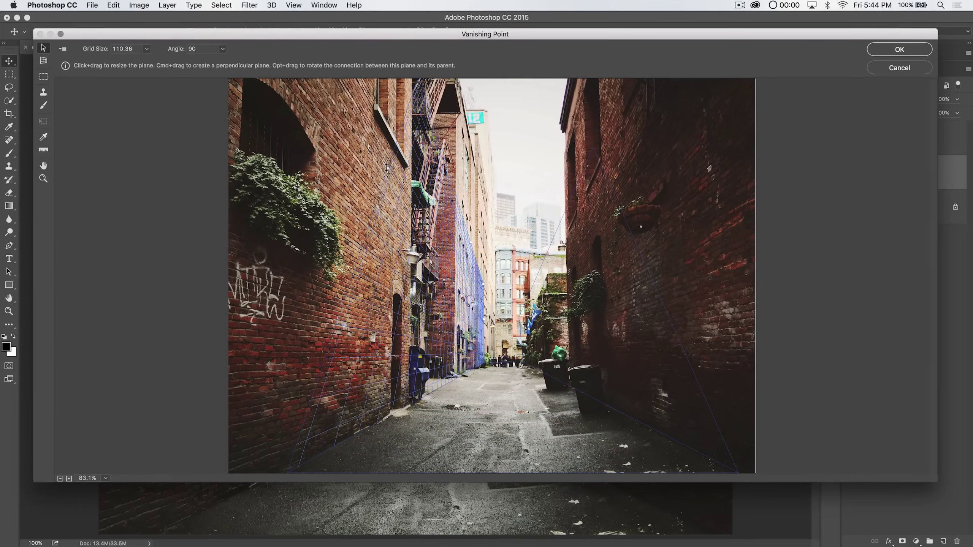
pyautogui.moveTo(388, 168); pyautogui.dragTo(197, 113)
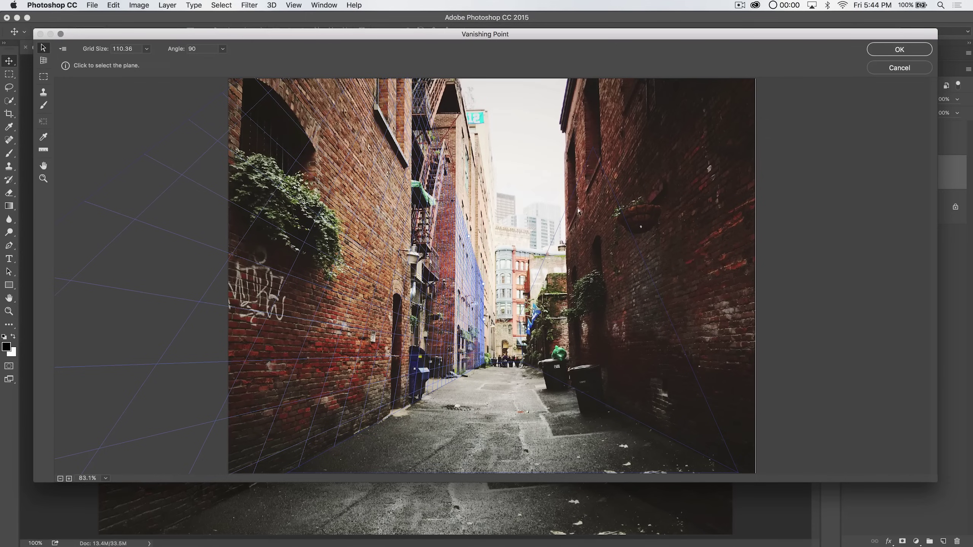
# Step: Select the dark wall's plane and tear off a perpendicular plane from it that extends across the alley
pyautogui.click(625, 235)
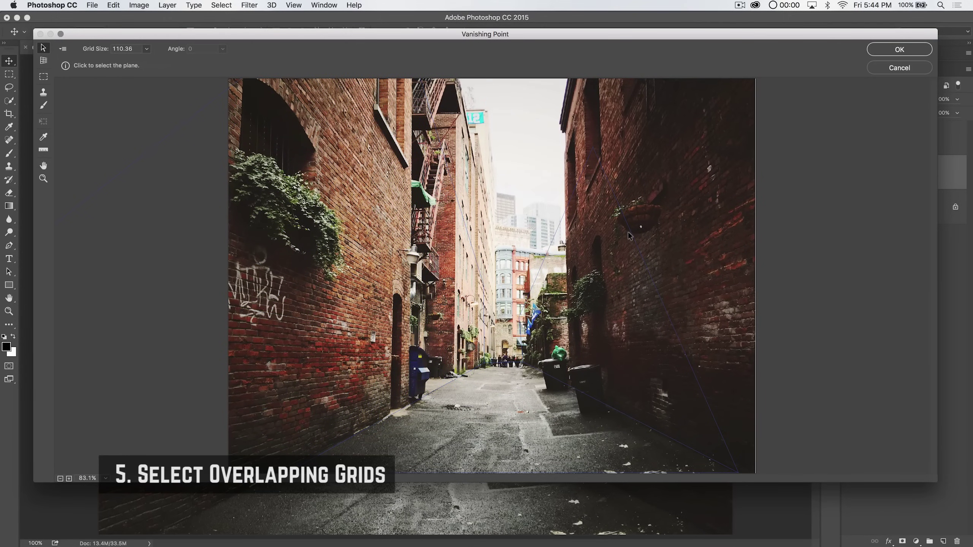
pyautogui.click(629, 232)
pyautogui.moveTo(635, 245); pyautogui.dragTo(487, 286)
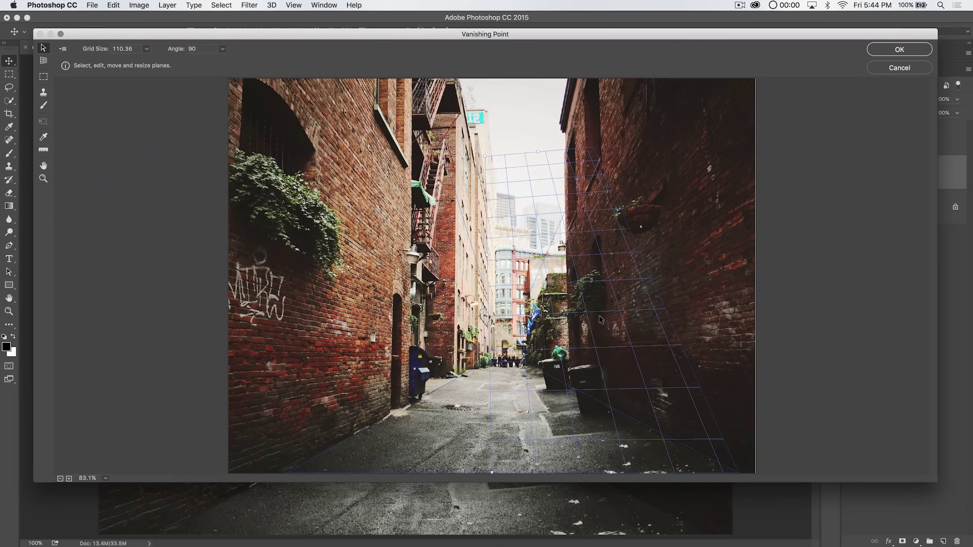
# Step: Cycle the selection through the overlapping planes in front of the dark wall
pyautogui.keyDown('super'); pyautogui.click(603, 279); pyautogui.keyUp('super')
pyautogui.keyDown('super'); pyautogui.click(603, 280); pyautogui.keyUp('super')
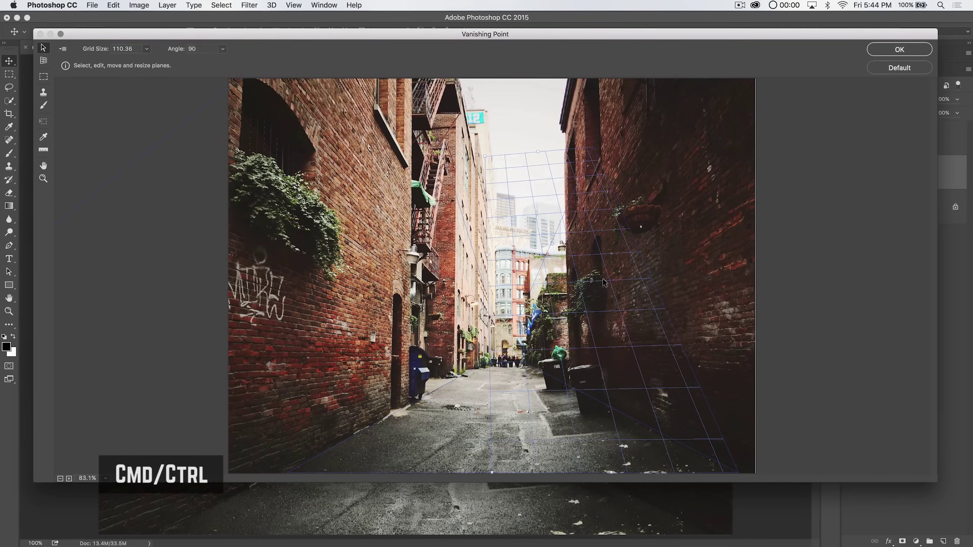
pyautogui.keyDown('super'); pyautogui.click(602, 280); pyautogui.keyUp('super')
pyautogui.keyDown('super'); pyautogui.click(603, 279); pyautogui.keyUp('super')
pyautogui.keyDown('super'); pyautogui.click(603, 278); pyautogui.keyUp('super')
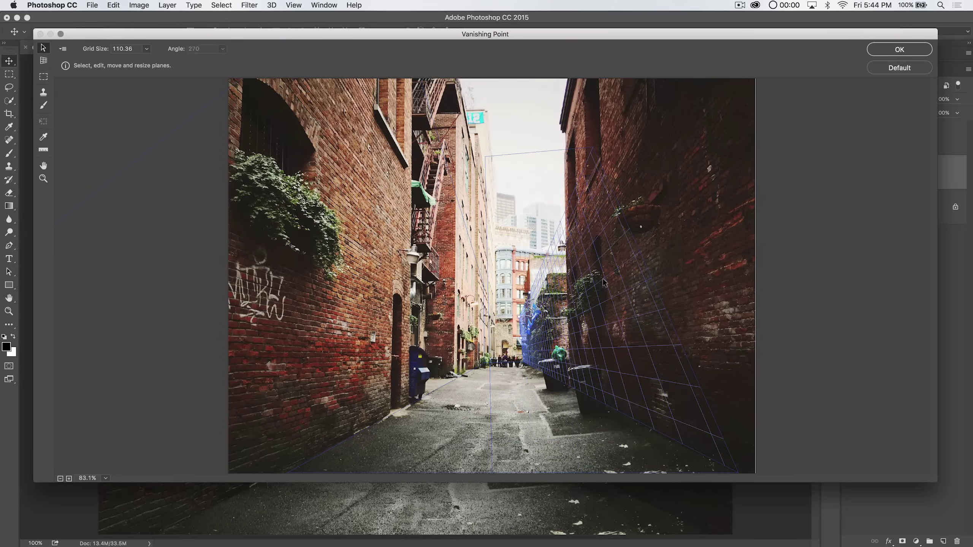
pyautogui.keyDown('super'); pyautogui.click(602, 278); pyautogui.keyUp('super')
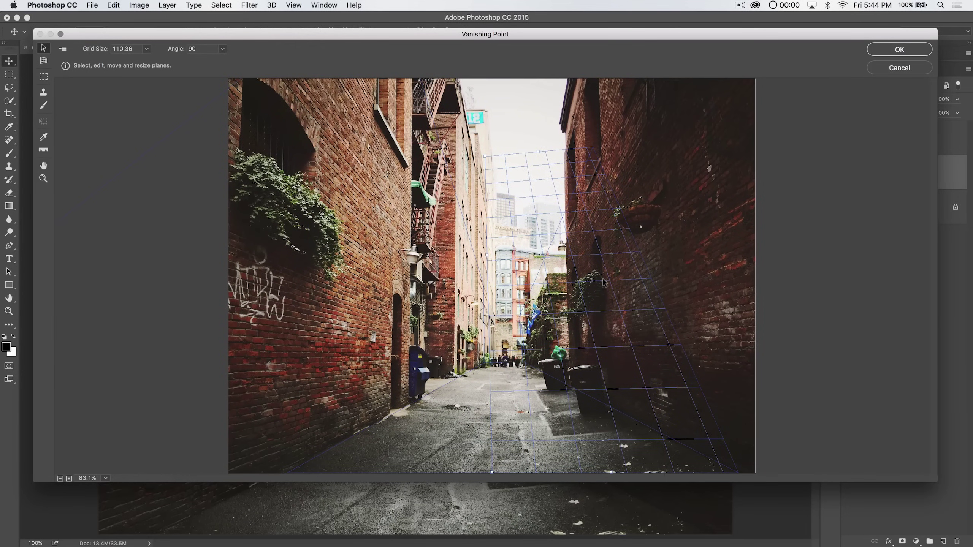
# Step: Select the overlapping plane that stretches across the alley in front of the dark wall and delete it
pyautogui.keyDown('super'); pyautogui.click(602, 278); pyautogui.keyUp('super')
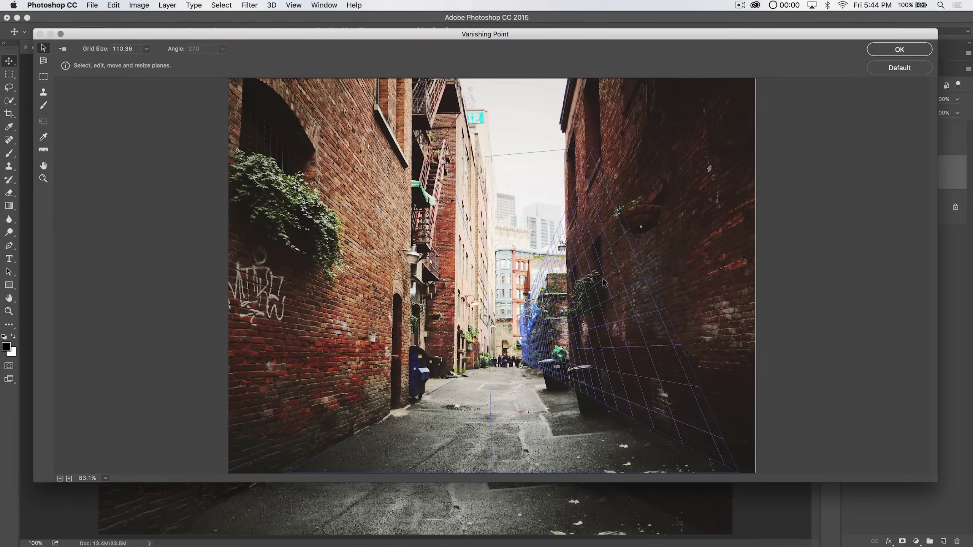
pyautogui.keyDown('super'); pyautogui.click(602, 278); pyautogui.keyUp('super')
pyautogui.keyDown('super'); pyautogui.click(602, 279); pyautogui.keyUp('super')
pyautogui.keyDown('super'); pyautogui.click(602, 278); pyautogui.keyUp('super')
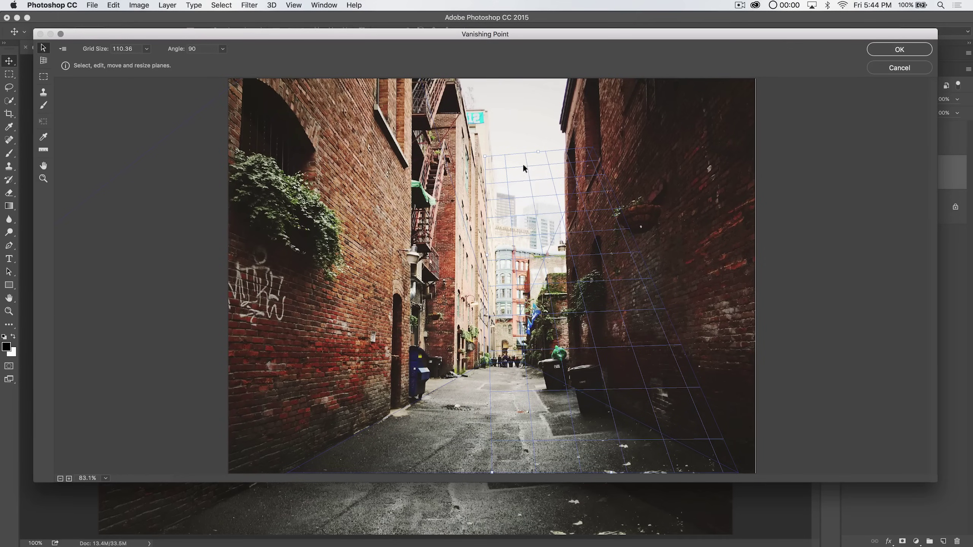
pyautogui.press('BackSpace')
# Step: Select the dark wall's plane and extend its near upper corner beyond the photo's edge to cover the wall
pyautogui.click(589, 272)
pyautogui.click(496, 411)
pyautogui.click(422, 326)
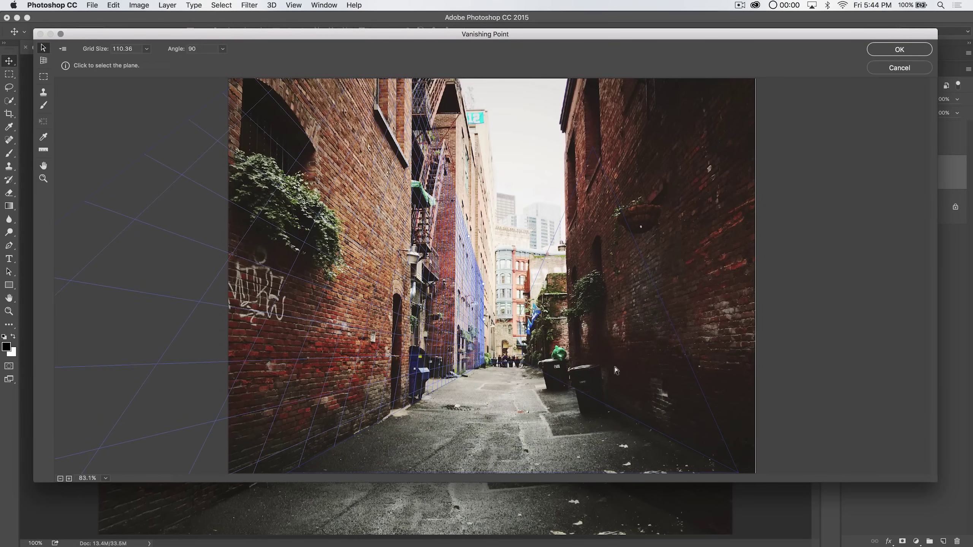
pyautogui.click(613, 291)
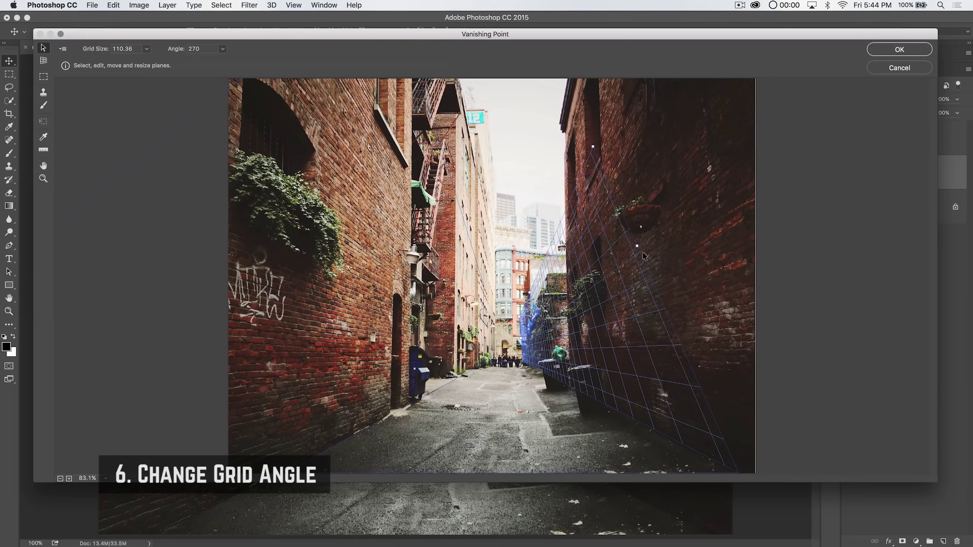
pyautogui.moveTo(636, 243); pyautogui.dragTo(825, 198)
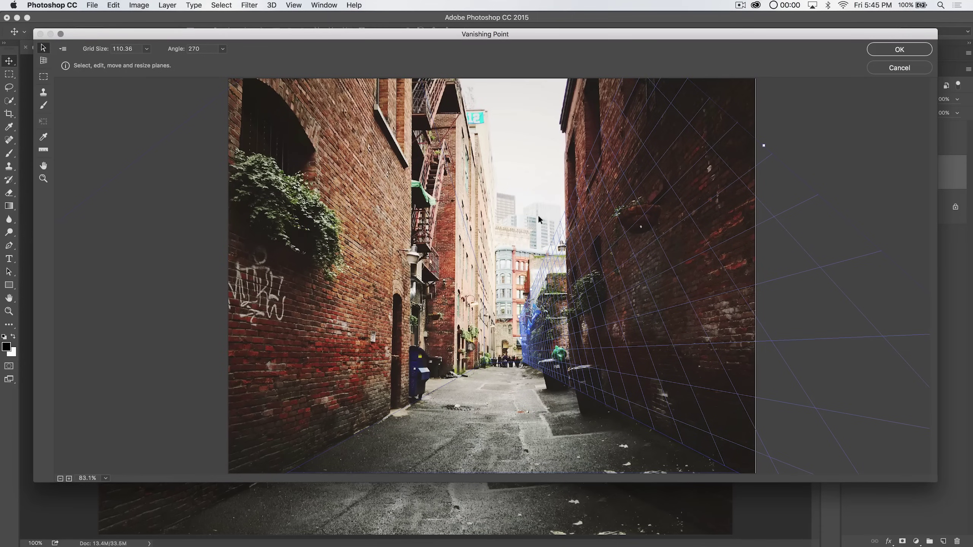
# Step: Rotate the dark wall's plane to an angle of 259.79 and raise its upper edge to cover more of the wall
pyautogui.press('alt')
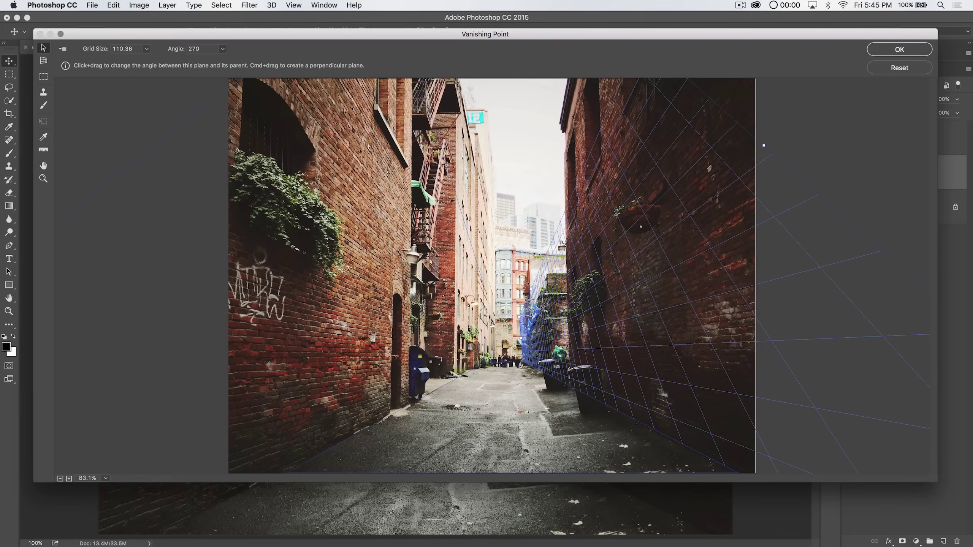
pyautogui.moveTo(526, 284); pyautogui.dragTo(539, 269)
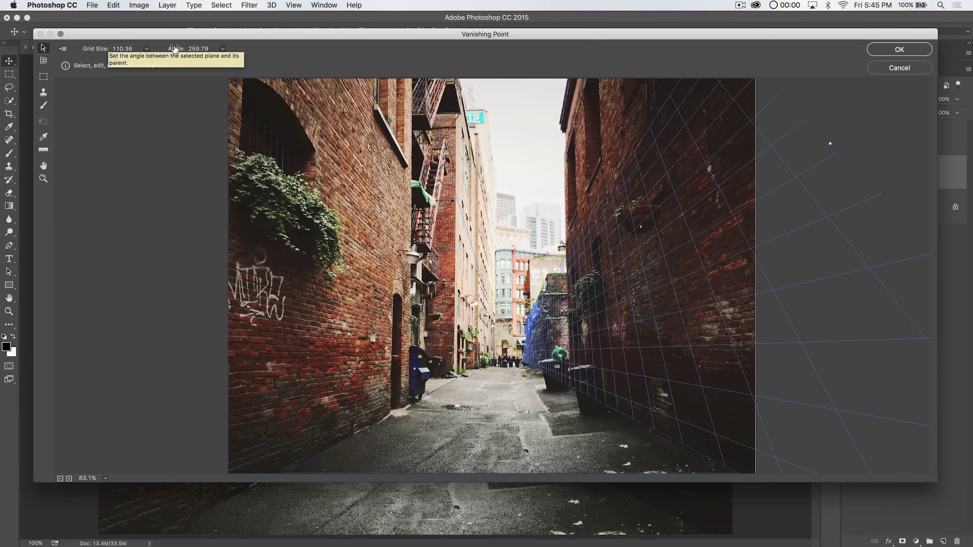
pyautogui.moveTo(175, 49); pyautogui.dragTo(177, 49)
pyautogui.press('super+z')
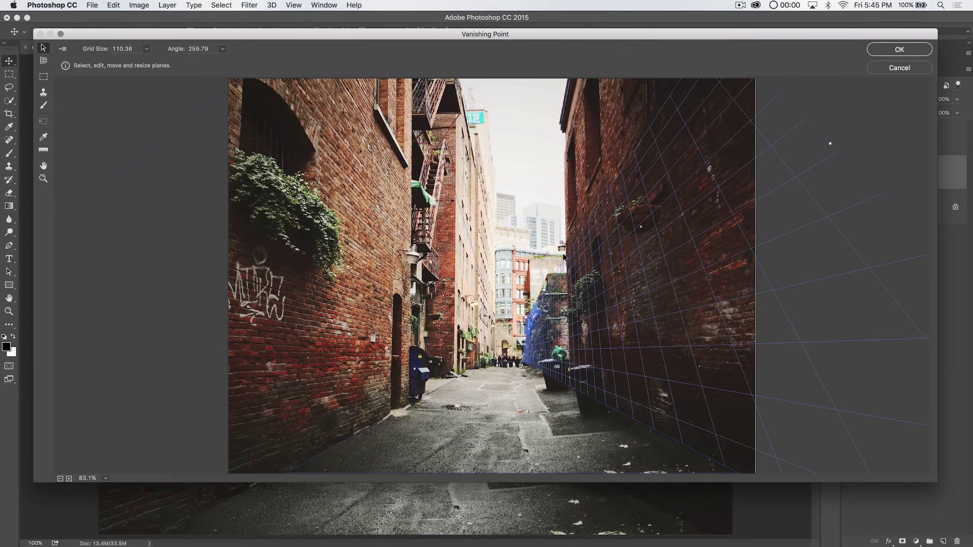
pyautogui.moveTo(543, 287); pyautogui.dragTo(540, 224)
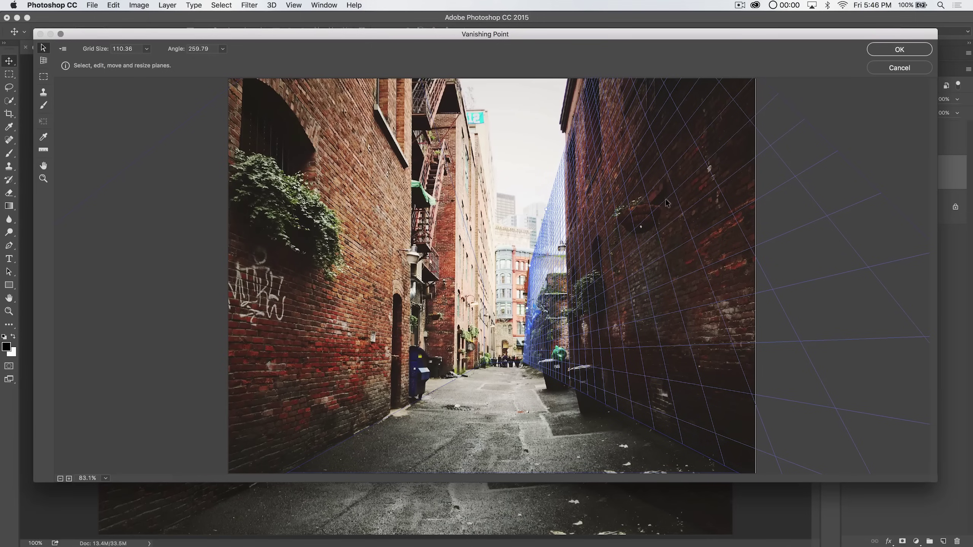
# Step: Set up the Stamp tool with a diameter of 75, a hardness of 80 and healing on
pyautogui.click(43, 92)
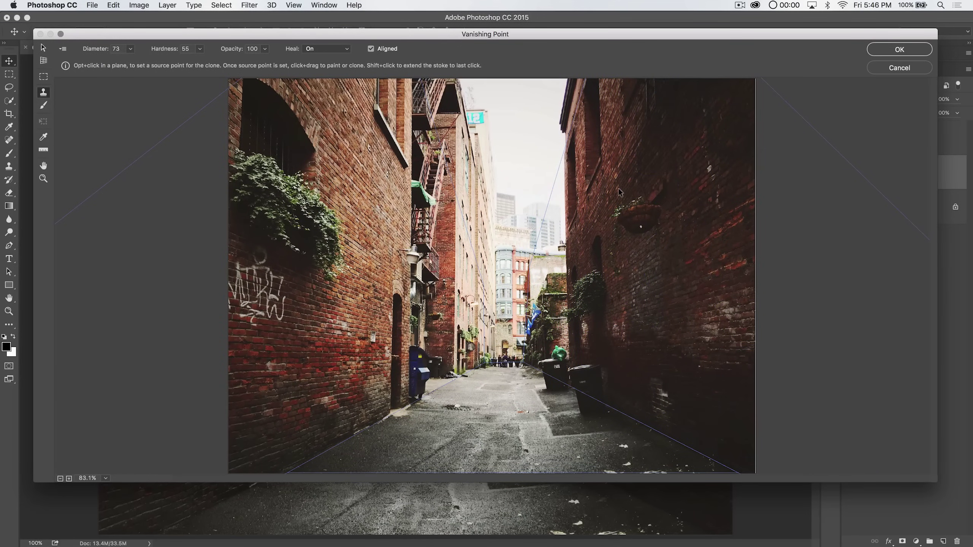
pyautogui.click(95, 50)
pyautogui.write('75')
pyautogui.press('Tab')
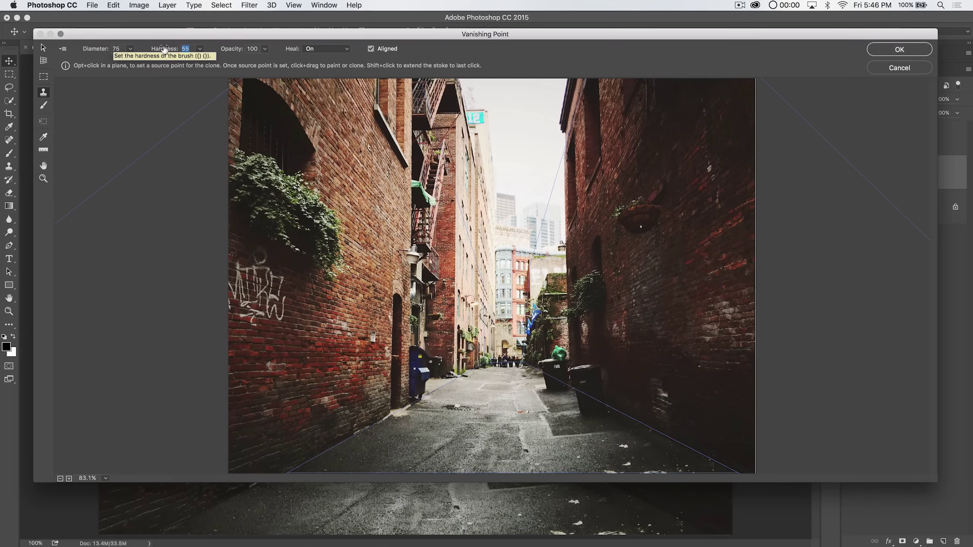
pyautogui.moveTo(166, 50); pyautogui.dragTo(179, 50)
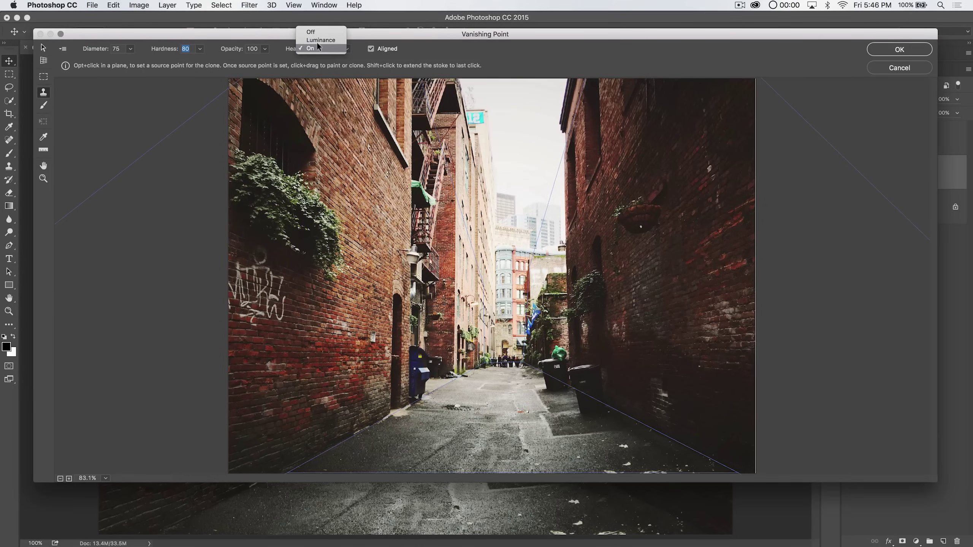
pyautogui.click(316, 46)
pyautogui.click(319, 47)
pyautogui.click(312, 46)
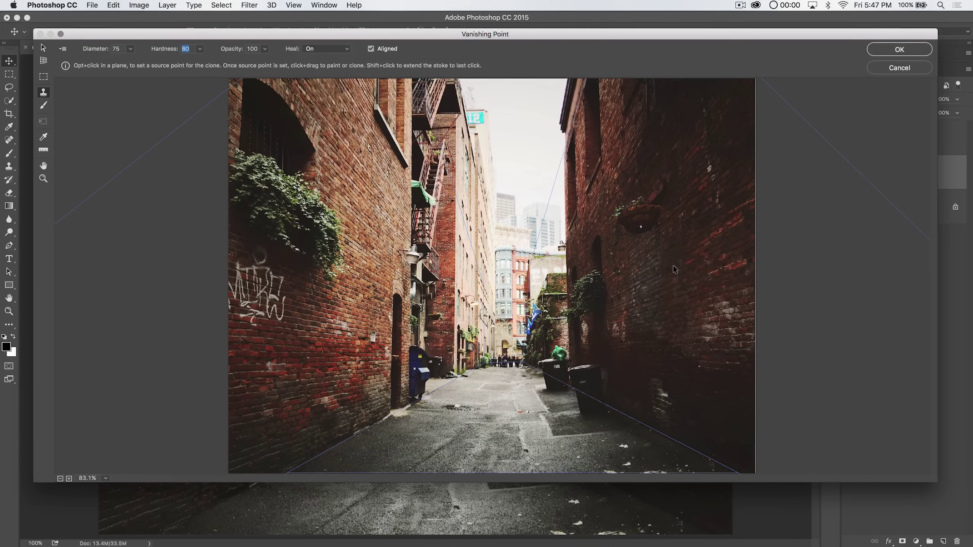
# Step: Sample clean brick on the dark wall and clone it over the hanging flower basket in perspective
pyautogui.press('alt')
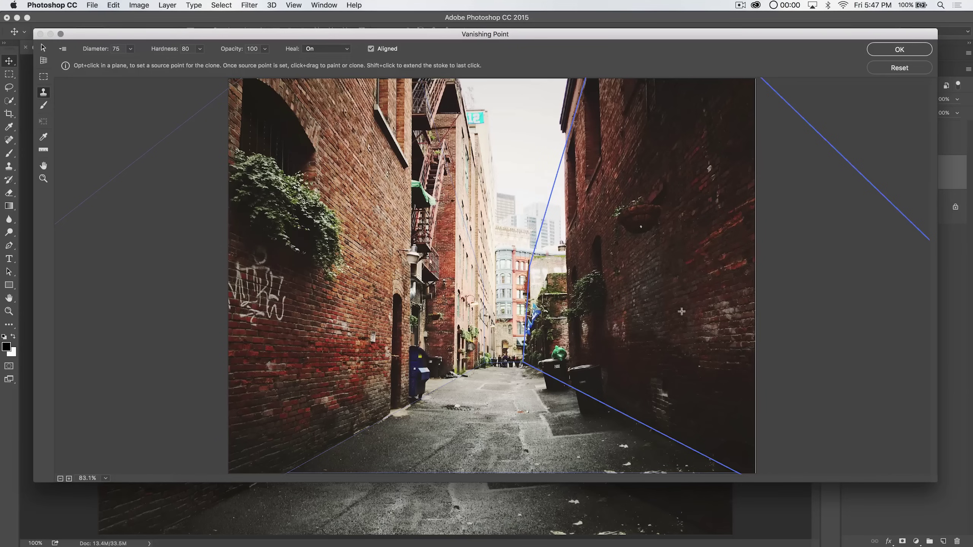
pyautogui.keyDown('alt'); pyautogui.click(690, 238); pyautogui.keyUp('alt')
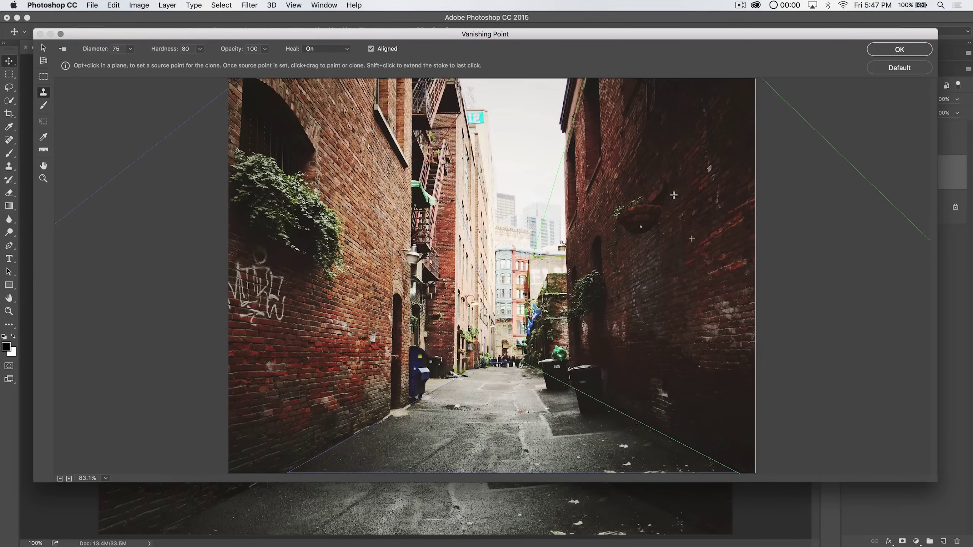
pyautogui.press('super+plus')
pyautogui.press('super+plus')
pyautogui.hscroll(5, 737, 189)
pyautogui.scroll(6, 737, 189)
pyautogui.scroll(-6, 738, 190)
pyautogui.scroll(6, 740, 150)
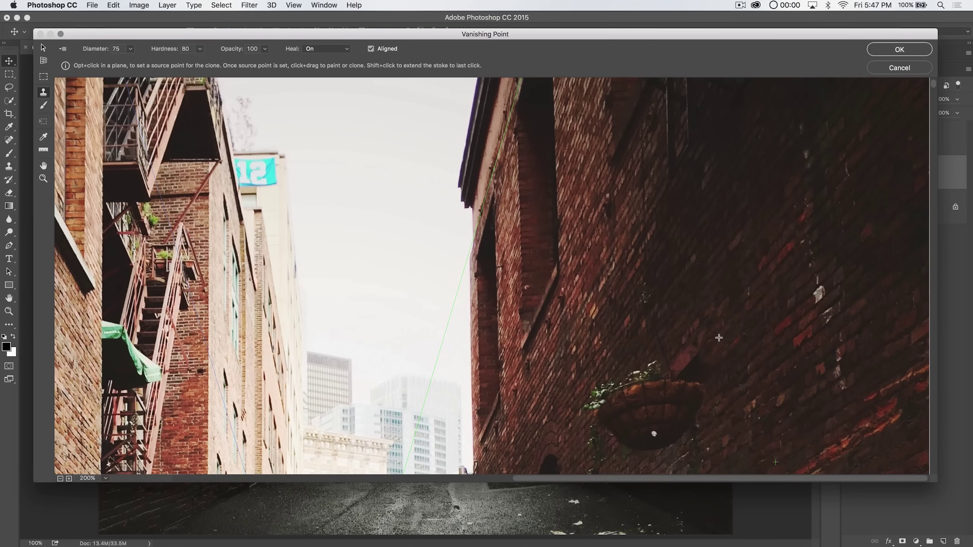
pyautogui.moveTo(719, 337)
pyautogui.mouseDown()
pyautogui.moveTo(693, 354)
pyautogui.moveTo(711, 372)
pyautogui.moveTo(687, 398)
pyautogui.moveTo(668, 449)
pyautogui.moveTo(659, 435)
pyautogui.moveTo(640, 444)
pyautogui.moveTo(599, 415)
pyautogui.moveTo(596, 395)
pyautogui.moveTo(659, 417)
pyautogui.moveTo(666, 397)
pyautogui.moveTo(654, 380)
pyautogui.moveTo(635, 376)
pyautogui.moveTo(659, 344)
pyautogui.moveTo(689, 343)
pyautogui.mouseUp()
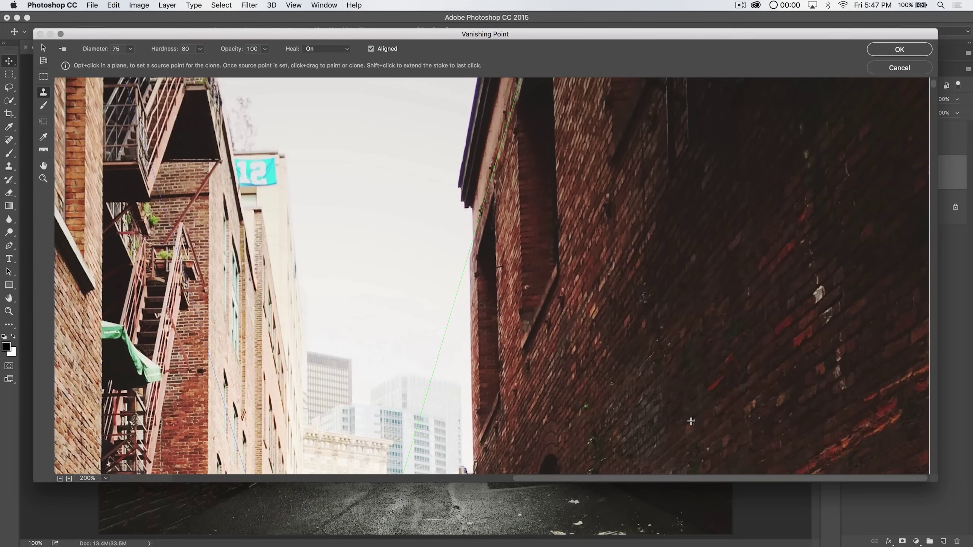
# Step: Increase the stamp diameter to 126 and make the Vanishing Point window taller to show the whole alley floor
pyautogui.press('super+minus')
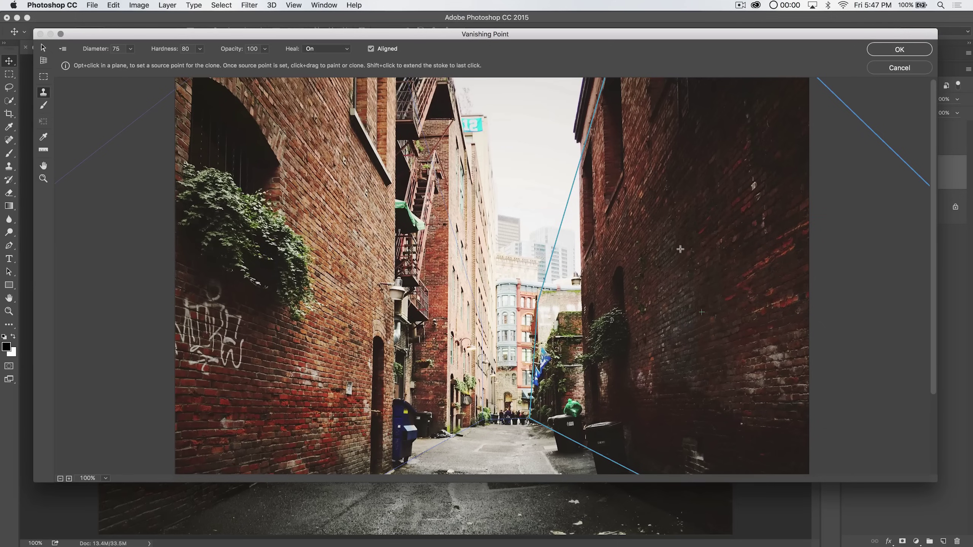
pyautogui.moveTo(94, 47); pyautogui.dragTo(99, 49)
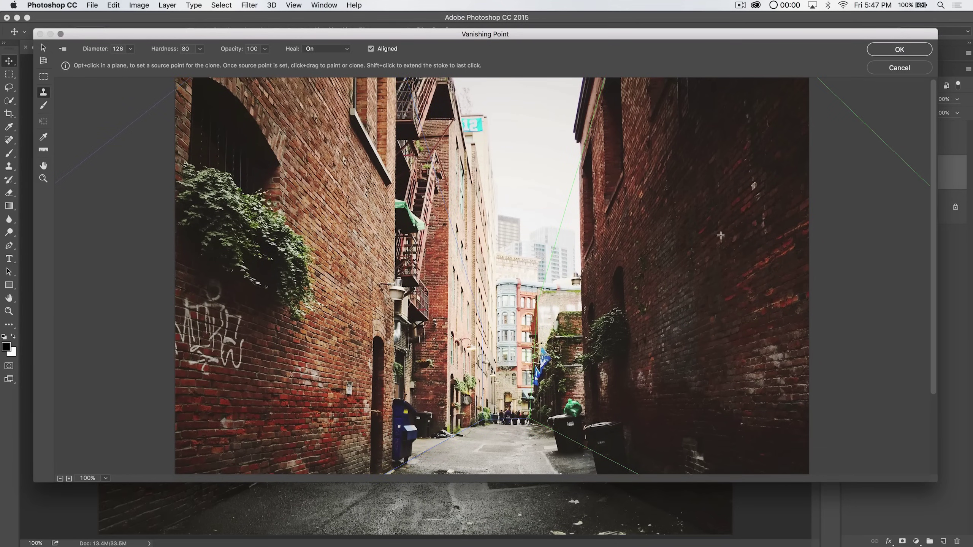
pyautogui.press('alt')
pyautogui.press('super+minus')
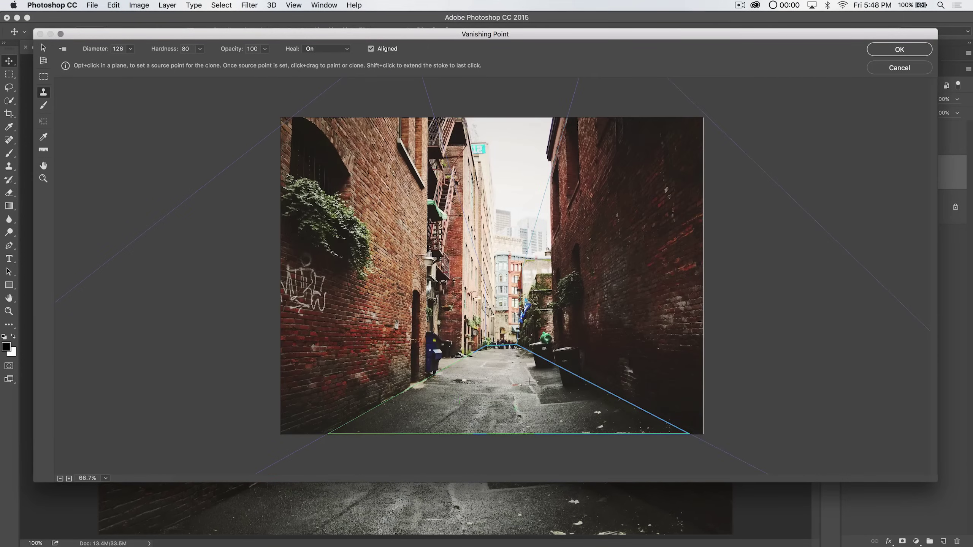
pyautogui.moveTo(505, 484); pyautogui.dragTo(505, 528)
pyautogui.press('super+plus')
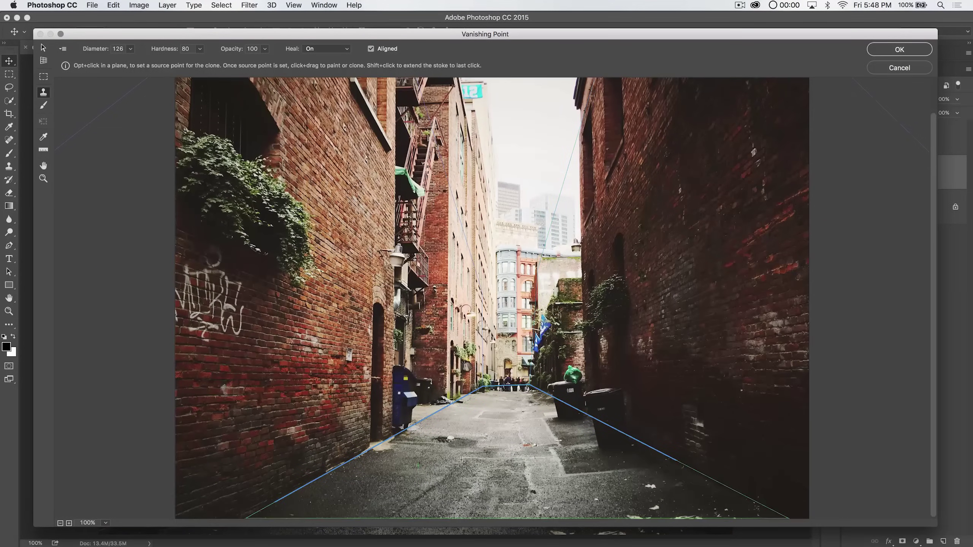
# Step: Sample clean areas of the alley floor and clone them over the blemishes in the pavement
pyautogui.press('alt')
pyautogui.keyDown('alt'); pyautogui.click(422, 463); pyautogui.keyUp('alt')
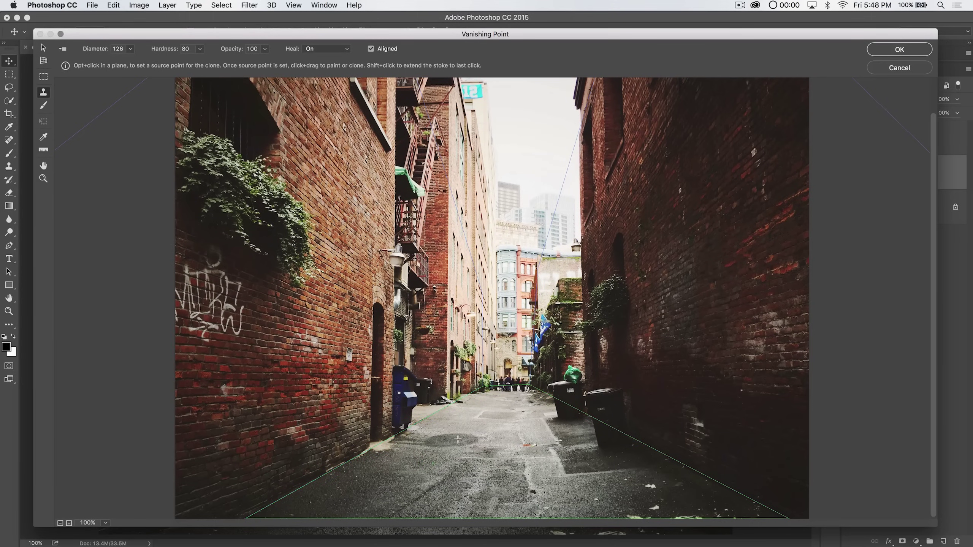
pyautogui.press('alt')
pyautogui.keyDown('alt'); pyautogui.click(498, 494); pyautogui.keyUp('alt')
pyautogui.click(535, 498)
pyautogui.moveTo(591, 472); pyautogui.dragTo(637, 467)
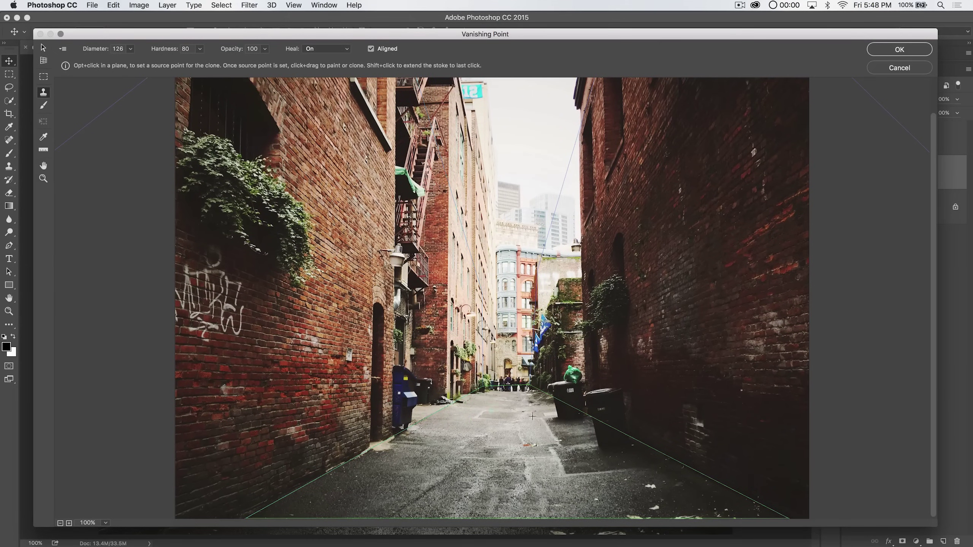
pyautogui.keyDown('alt'); pyautogui.click(504, 426); pyautogui.keyUp('alt')
# Step: Sample the dark brown #2b1f1d from the graffiti wall as the Brush tool's color and accept it
pyautogui.click(43, 105)
pyautogui.click(248, 202)
pyautogui.click(43, 136)
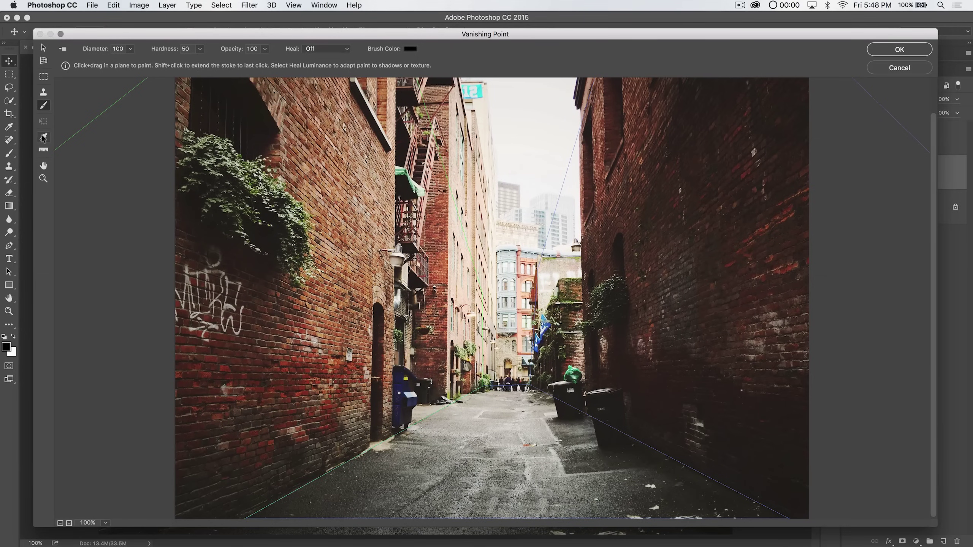
pyautogui.click(262, 264)
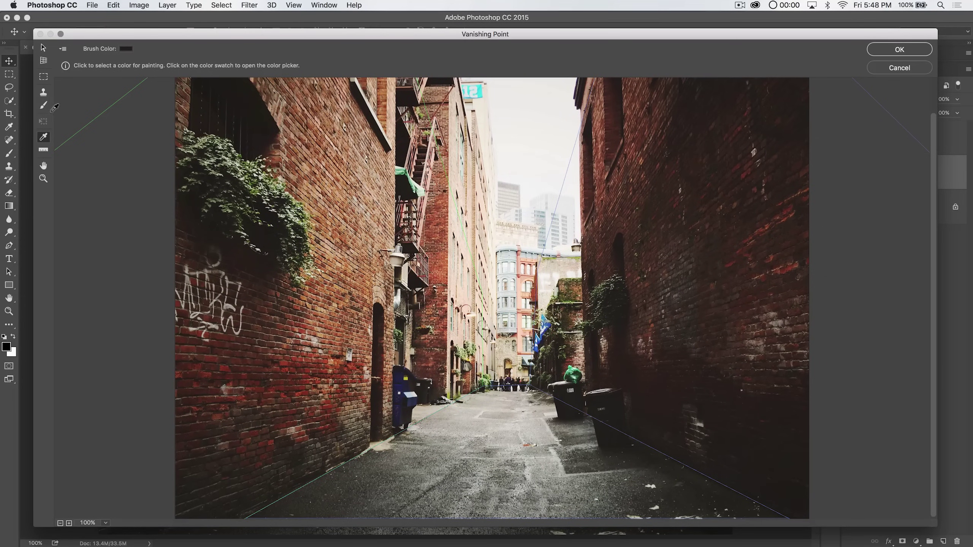
pyautogui.click(41, 106)
pyautogui.click(407, 49)
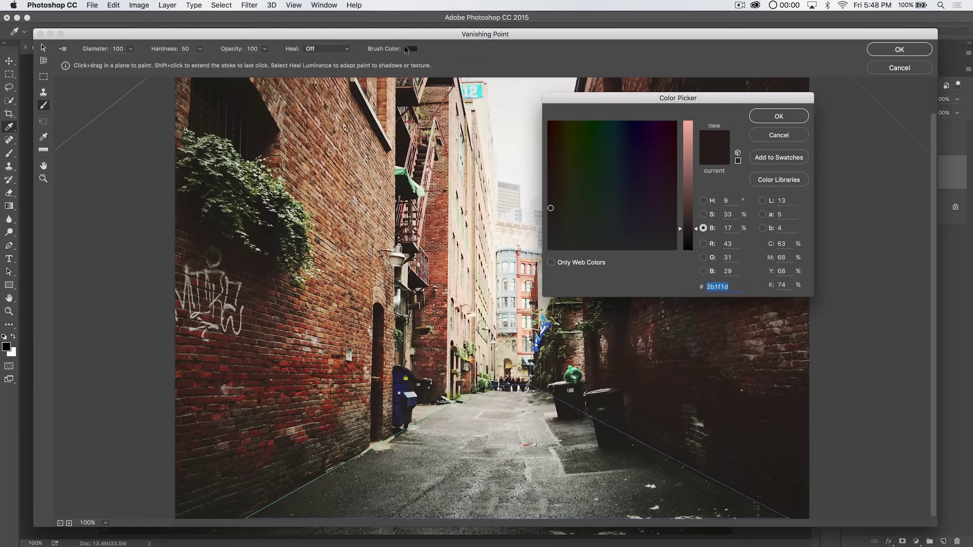
pyautogui.click(782, 117)
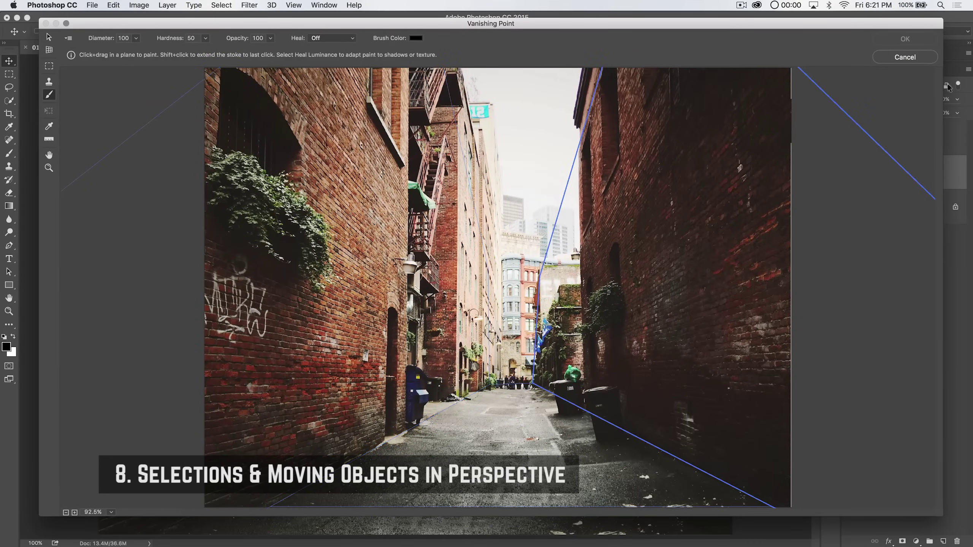
# Step: Add a new empty layer above Layer 1 and open the Vanishing Point filter on it
pyautogui.click(906, 57)
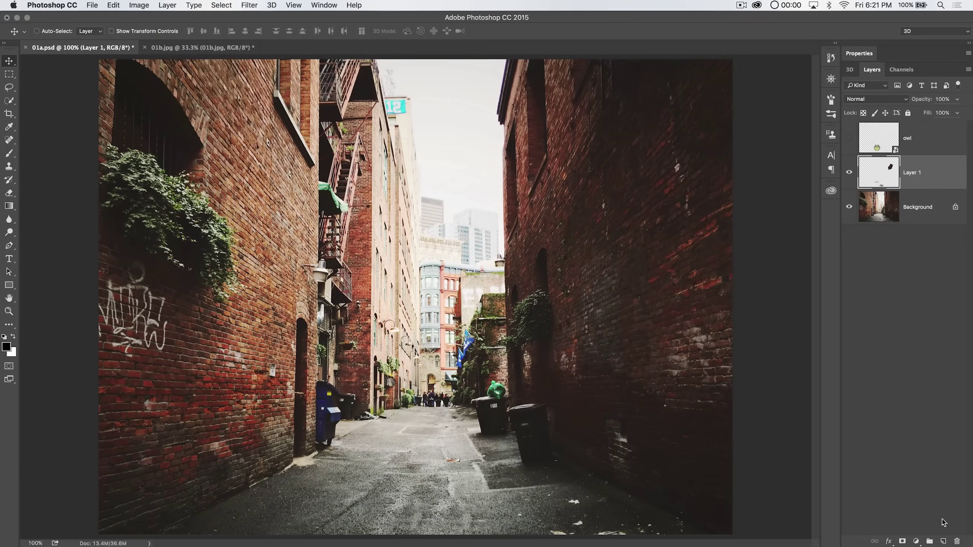
pyautogui.click(943, 541)
pyautogui.click(249, 5)
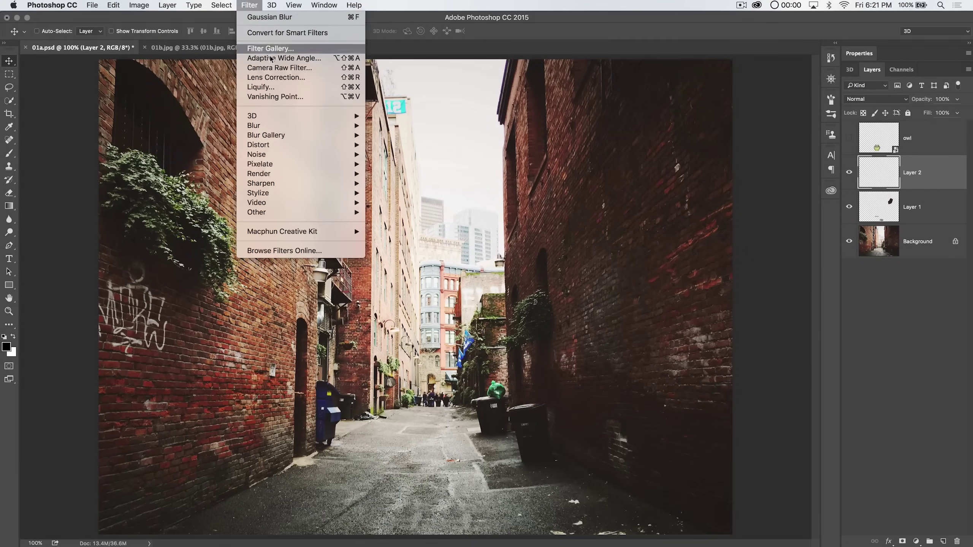
pyautogui.click(274, 97)
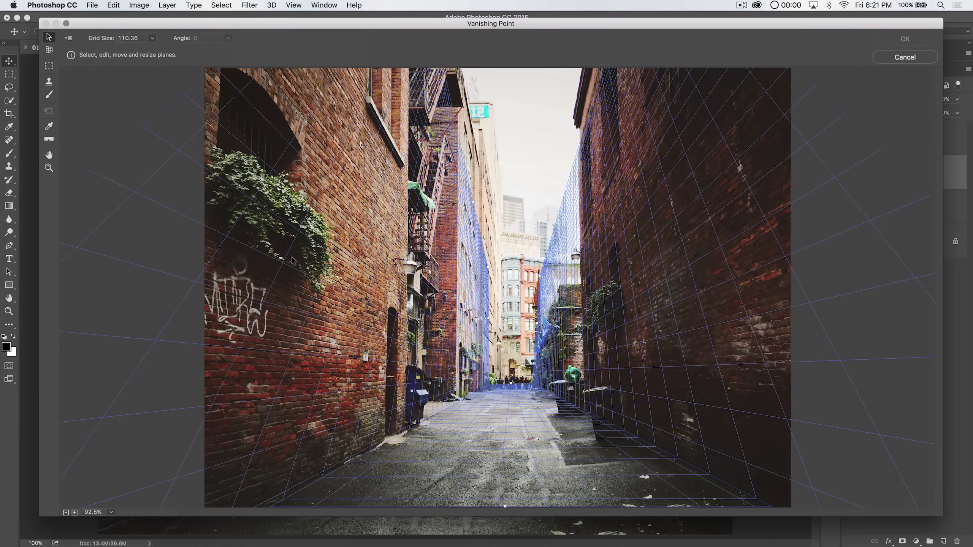
# Step: Marquee-select the area around the wall graffiti in perspective, adjust the selection's position and keep the move mode at Destination
pyautogui.click(49, 66)
pyautogui.moveTo(197, 233)
pyautogui.mouseDown()
pyautogui.moveTo(245, 313)
pyautogui.moveTo(293, 360)
pyautogui.moveTo(367, 328)
pyautogui.moveTo(407, 409)
pyautogui.moveTo(320, 340)
pyautogui.moveTo(330, 371)
pyautogui.mouseUp()
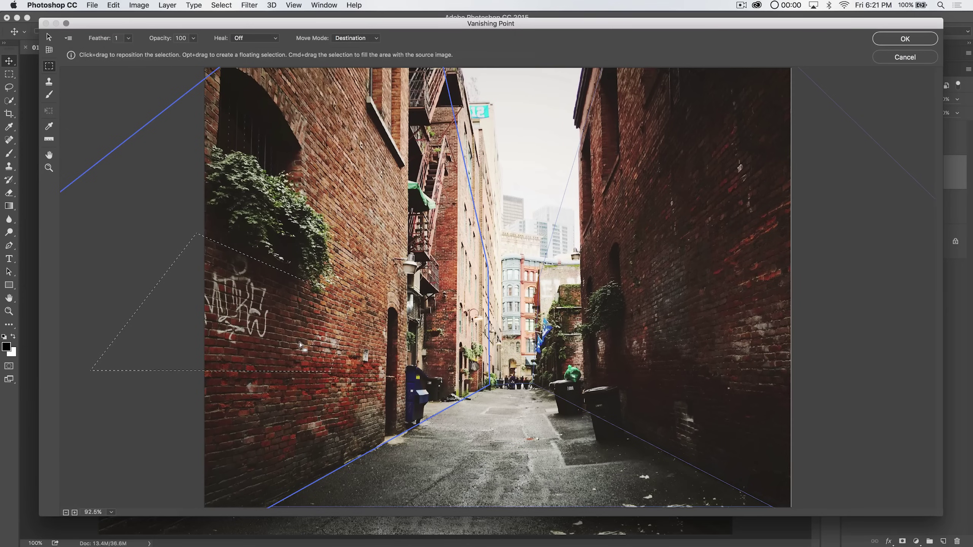
pyautogui.press('super+d')
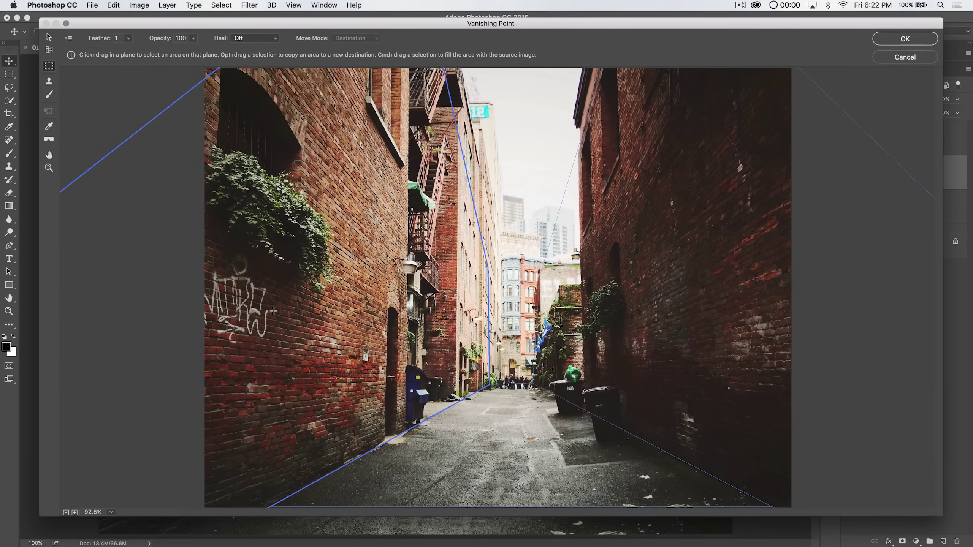
pyautogui.moveTo(293, 271); pyautogui.dragTo(122, 348)
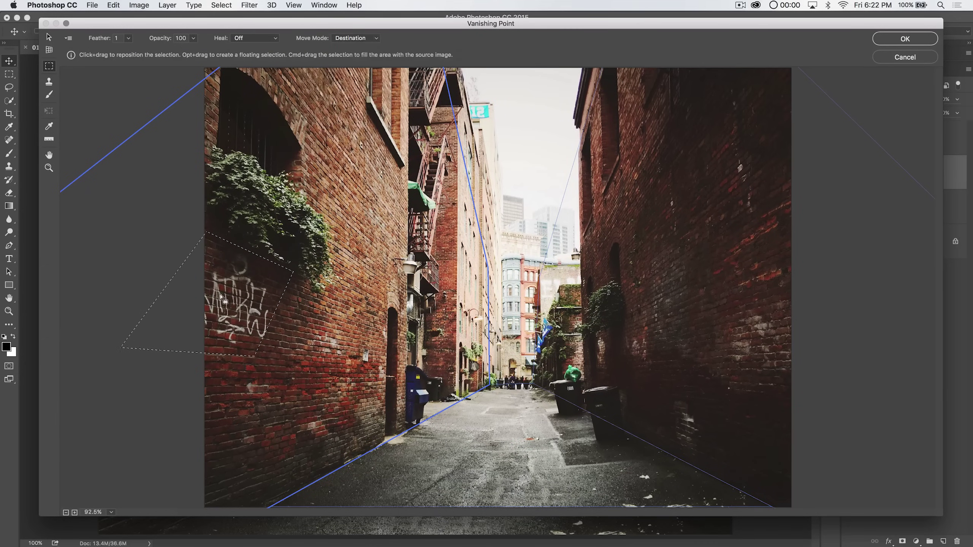
pyautogui.moveTo(241, 281); pyautogui.dragTo(247, 283)
pyautogui.click(349, 38)
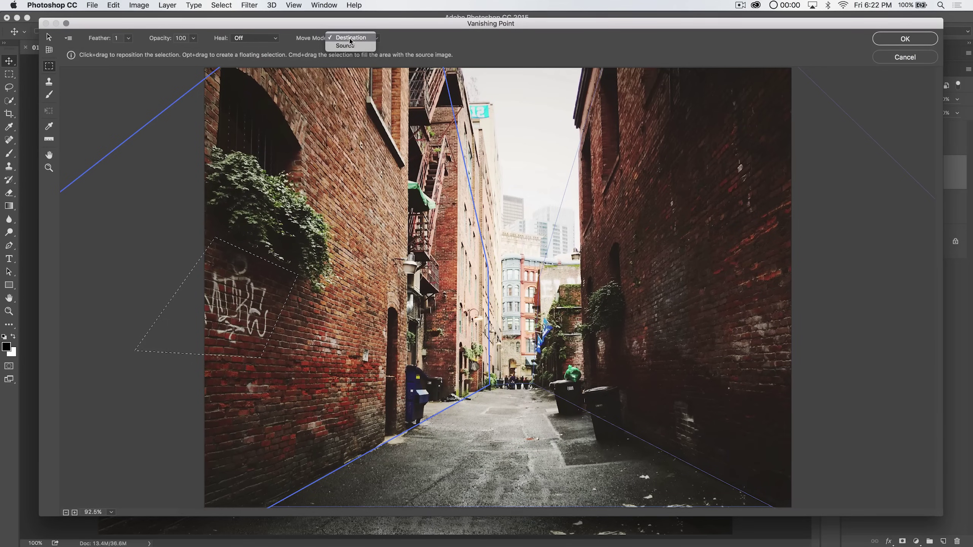
pyautogui.click(350, 38)
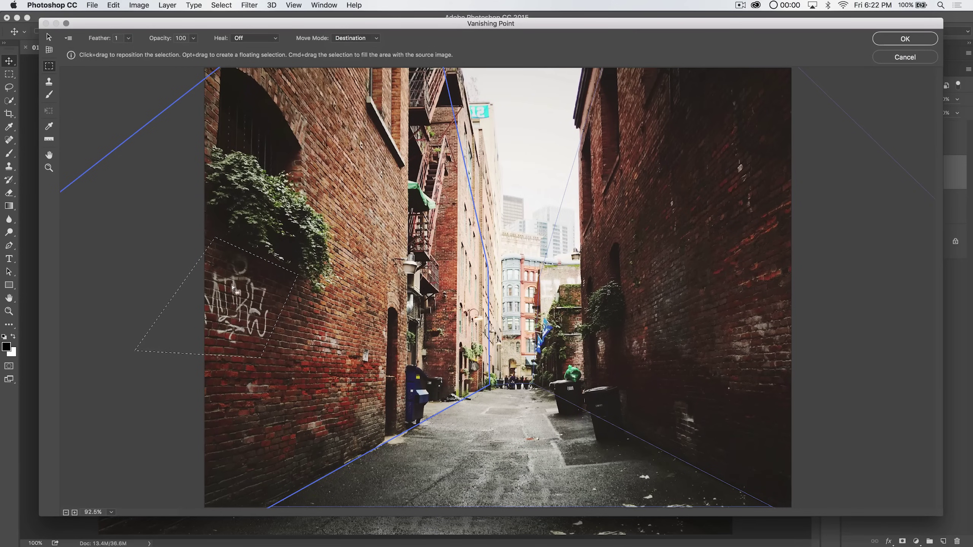
# Step: Turn Heal on, fill the graffiti selection with clean brick from lower on the wall, and deselect
pyautogui.click(260, 37)
pyautogui.click(249, 54)
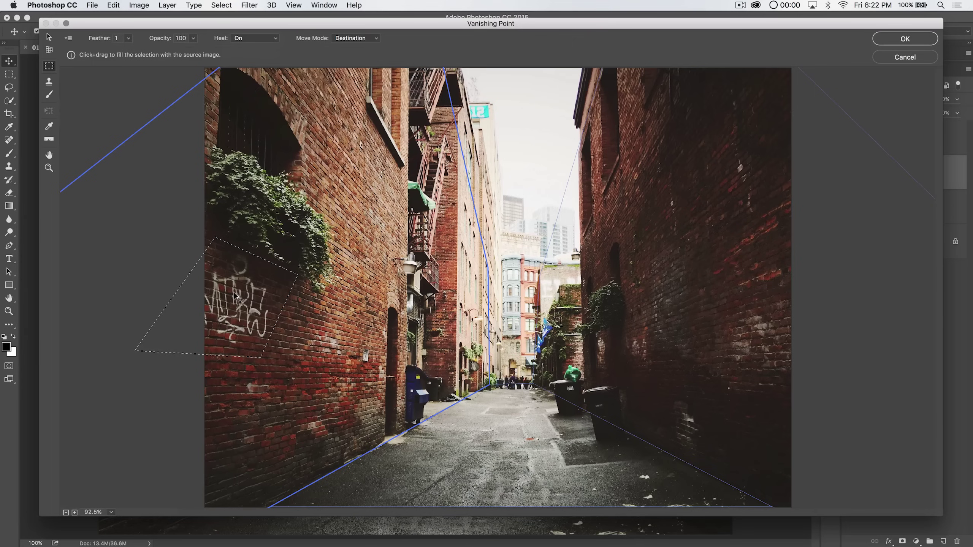
pyautogui.moveTo(233, 292)
pyautogui.mouseDown()
pyautogui.moveTo(329, 349)
pyautogui.moveTo(330, 339)
pyautogui.moveTo(294, 384)
pyautogui.mouseUp()
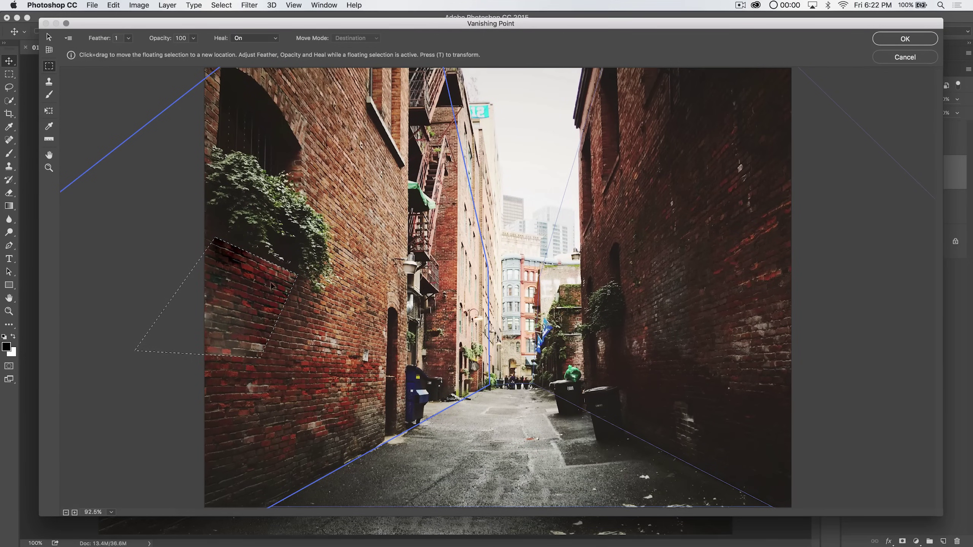
pyautogui.press('super+d')
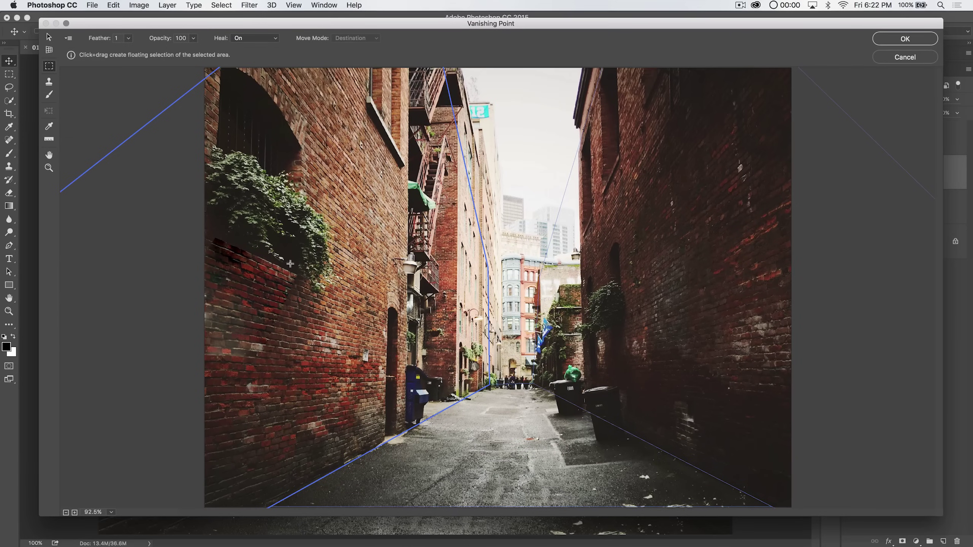
# Step: Undo the brick fill over the graffiti and clear the selection around it
pyautogui.press('super+z')
pyautogui.press('super+z')
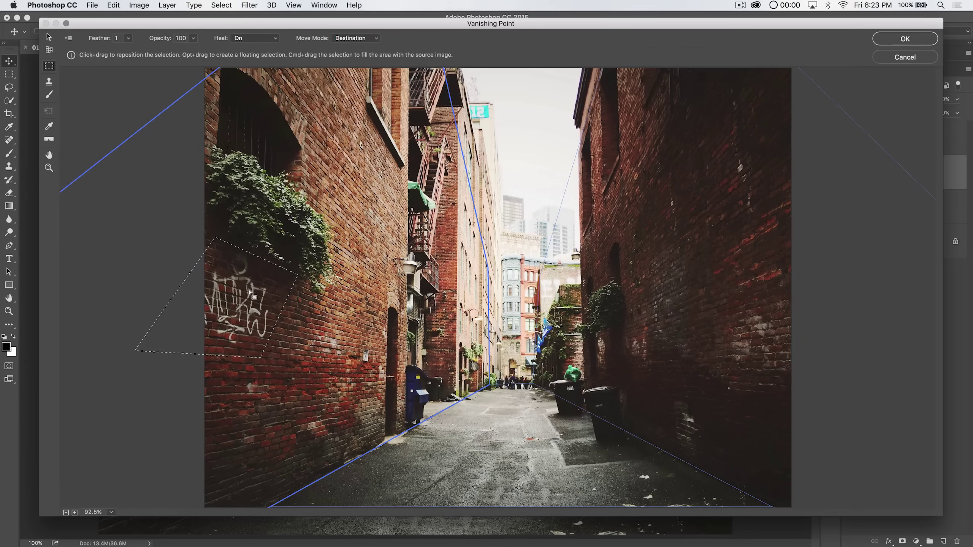
pyautogui.press('super+d')
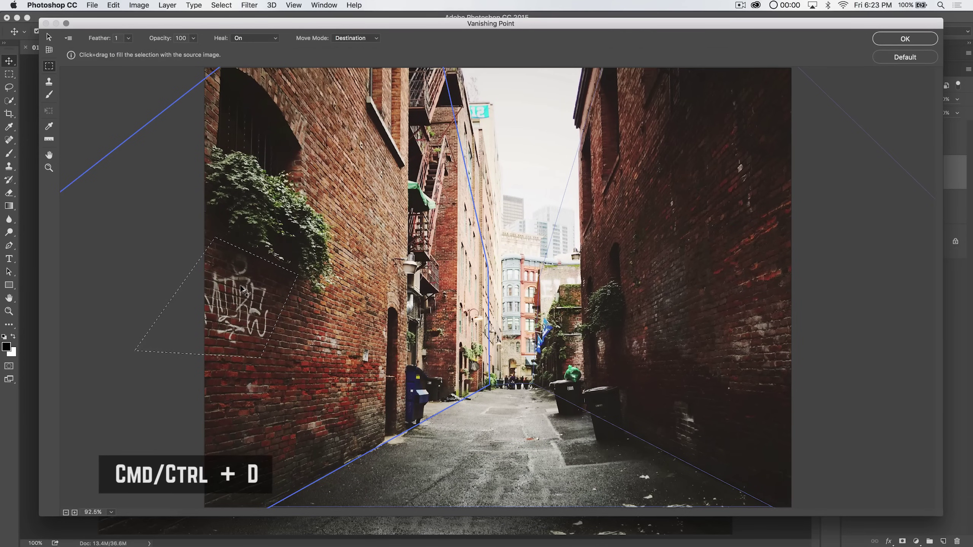
# Step: Marquee-select the graffiti with a feather of 26, fill it with brick from lower on the wall, and apply the filter
pyautogui.moveTo(98, 37); pyautogui.dragTo(116, 38)
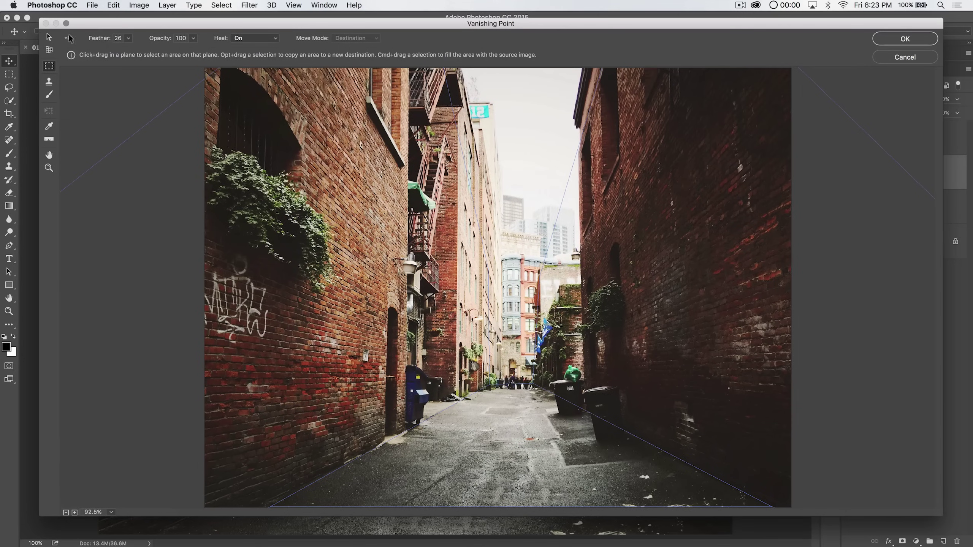
pyautogui.moveTo(197, 234); pyautogui.dragTo(262, 350)
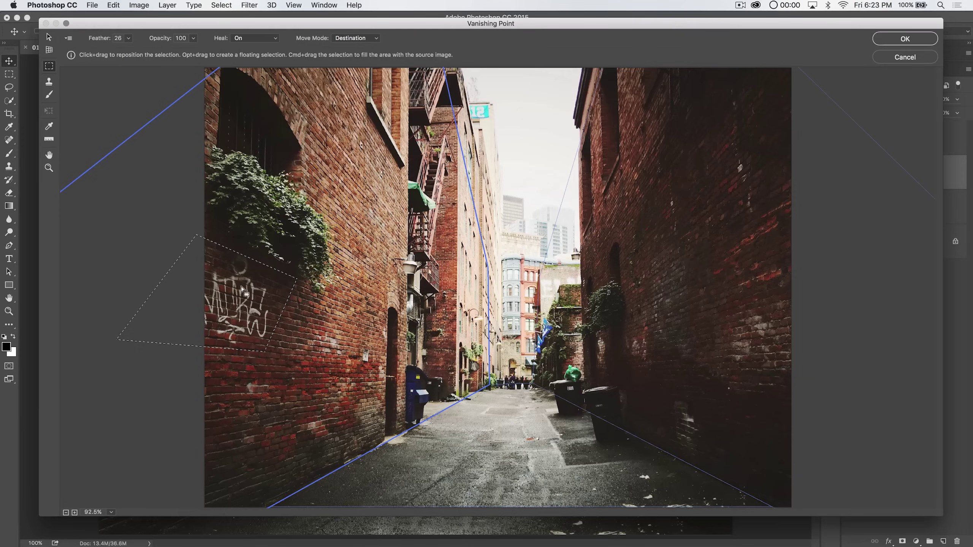
pyautogui.keyDown('super'); pyautogui.moveTo(237, 285); pyautogui.dragTo(276, 377); pyautogui.keyUp('super')
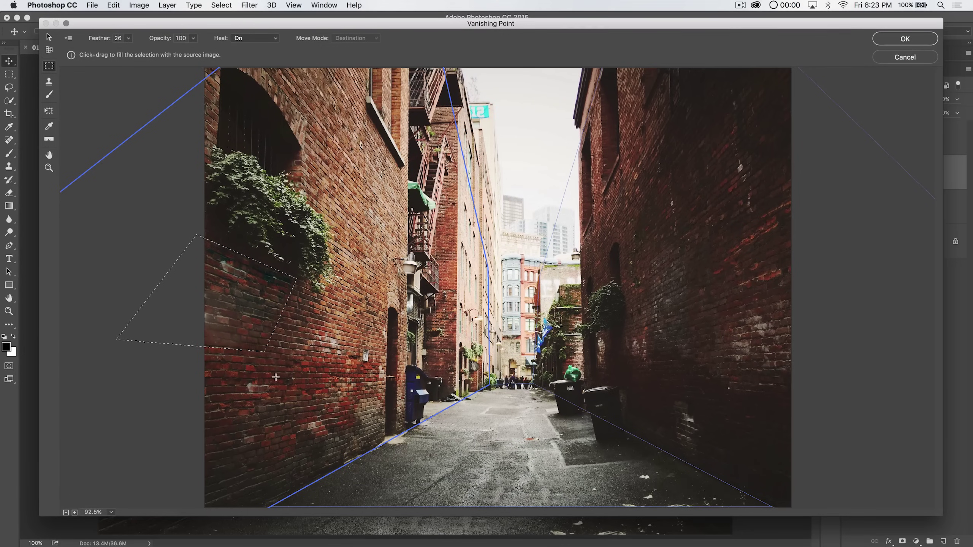
pyautogui.click(262, 261)
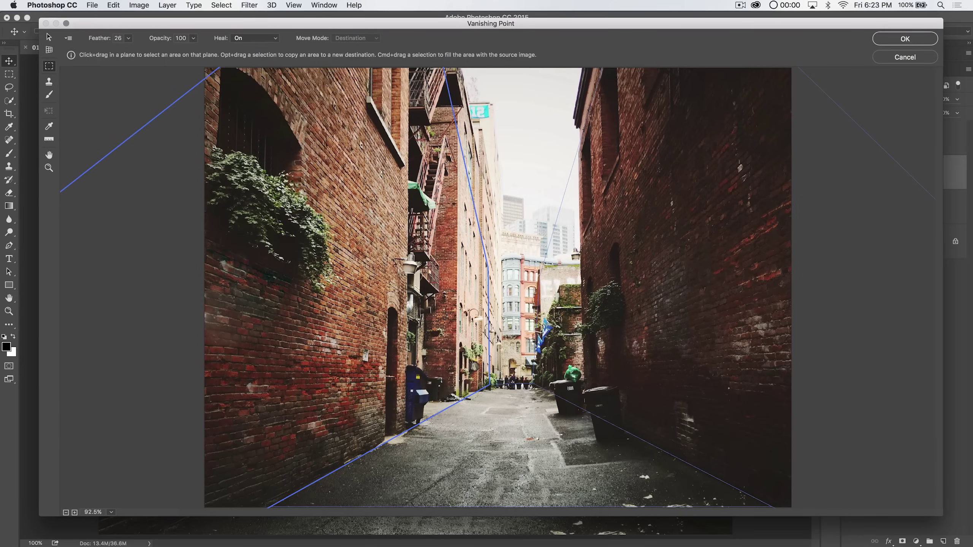
pyautogui.click(901, 38)
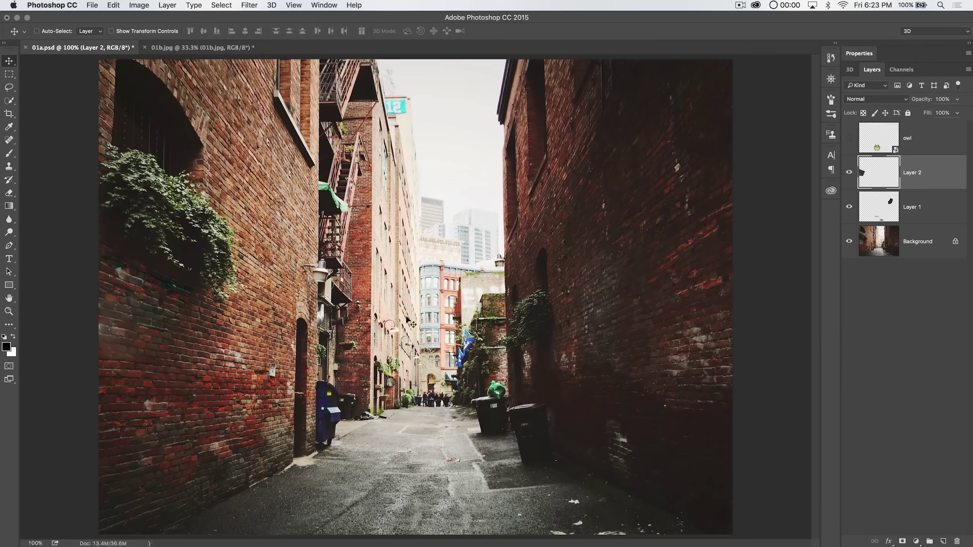
# Step: Toggle Layer 2's visibility to compare the brick wall with and without the graffiti patch
pyautogui.rightClick(849, 172)
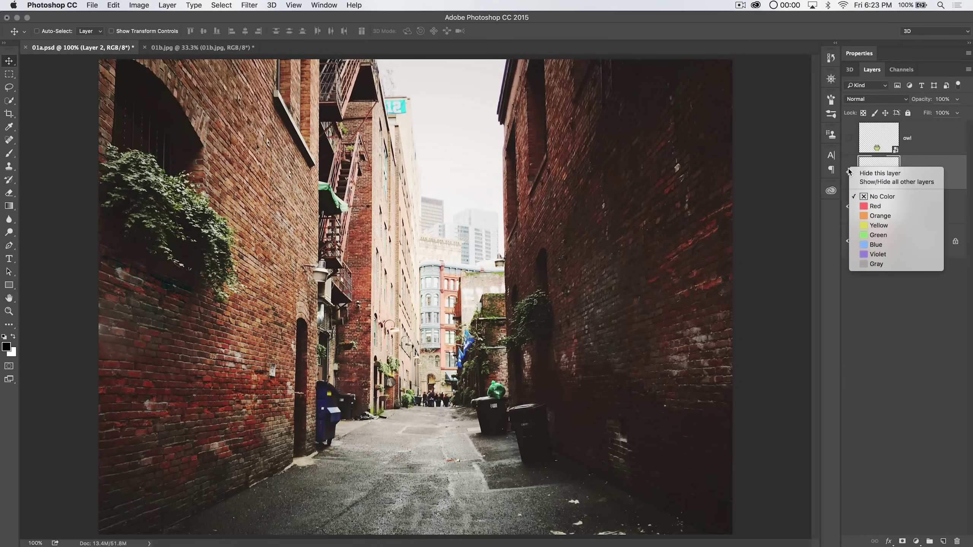
pyautogui.click(848, 171)
pyautogui.click(849, 172)
pyautogui.click(849, 172)
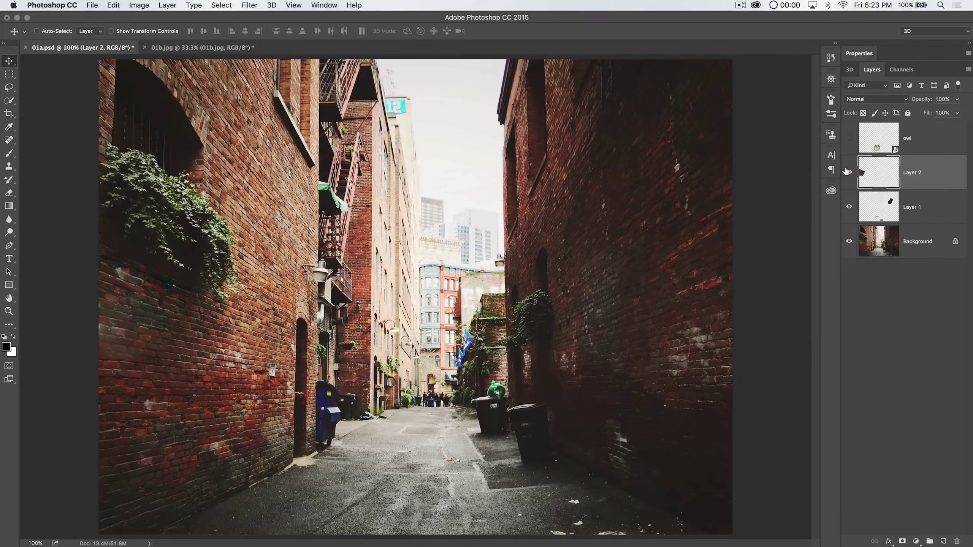
# Step: Darken the hazy patch of brick where the graffiti was on Layer 2 using the Burn tool with a size 500 brush
pyautogui.moveTo(9, 231); pyautogui.dragTo(39, 244)
pyautogui.click(39, 241)
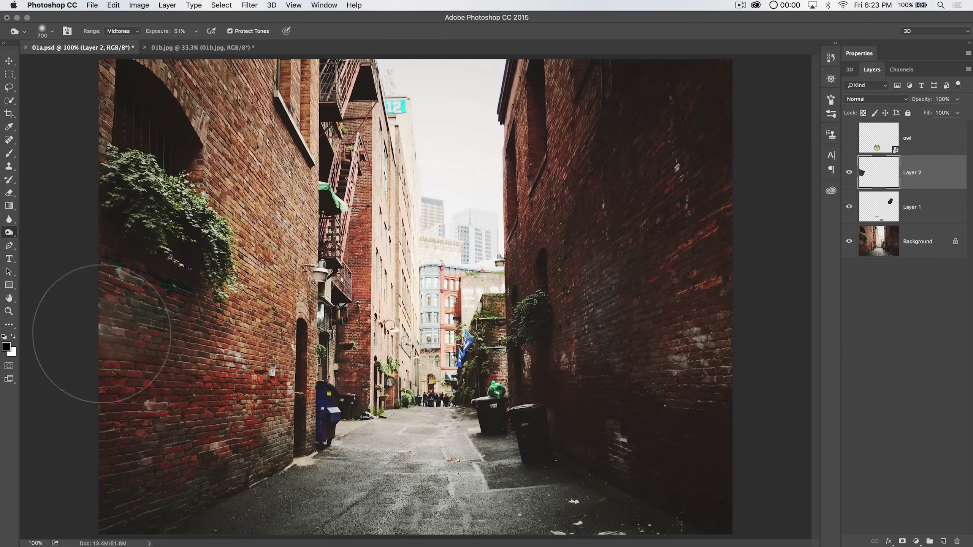
pyautogui.moveTo(98, 327)
pyautogui.mouseDown()
pyautogui.moveTo(119, 323)
pyautogui.moveTo(99, 309)
pyautogui.moveTo(102, 356)
pyautogui.moveTo(119, 282)
pyautogui.moveTo(217, 368)
pyautogui.moveTo(104, 321)
pyautogui.moveTo(78, 336)
pyautogui.moveTo(113, 352)
pyautogui.moveTo(211, 363)
pyautogui.moveTo(88, 308)
pyautogui.mouseUp()
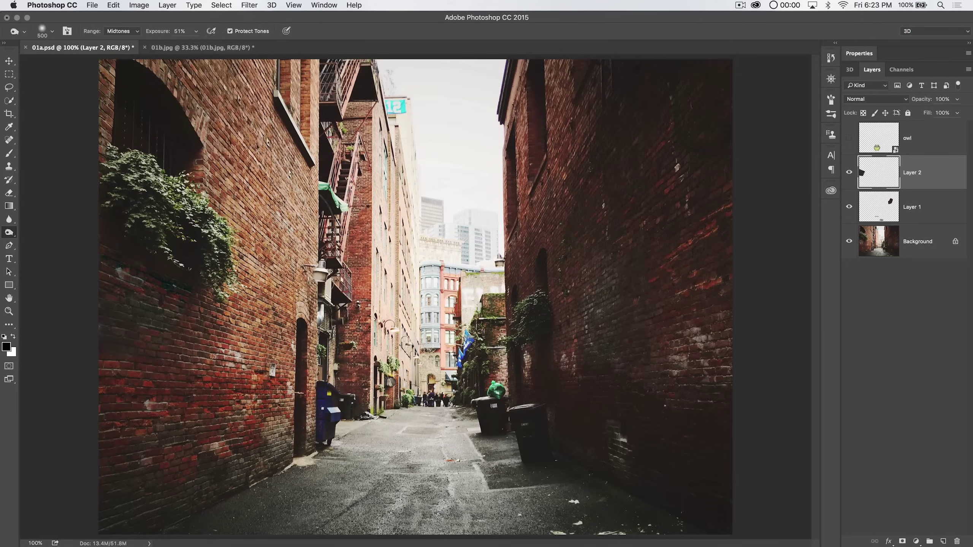
# Step: Switch to the 01b.jpg harbor document and step back through its earlier edits to restore the boat and platforms
pyautogui.press('v')
pyautogui.click(199, 47)
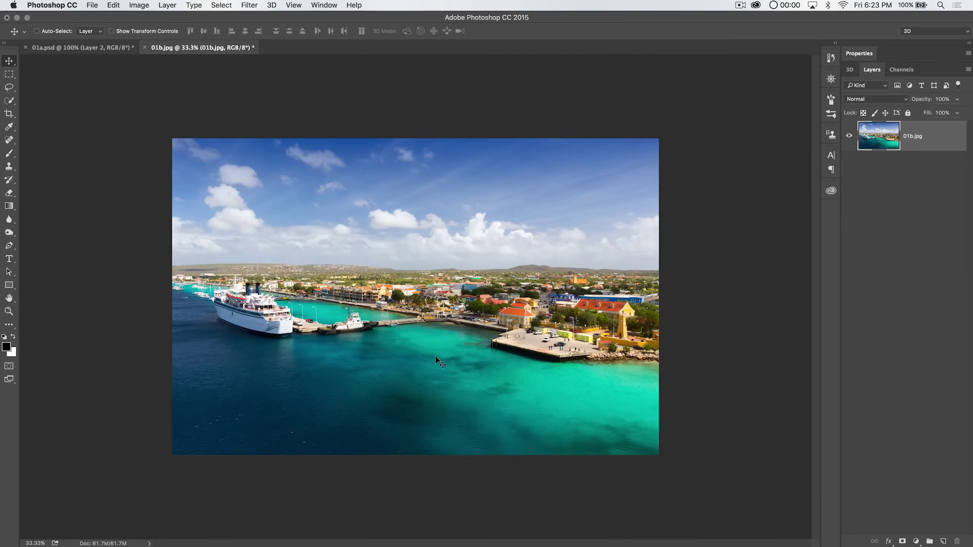
pyautogui.press('alt+super+z')
pyautogui.press('alt+super+z')
pyautogui.press('alt+super+z')
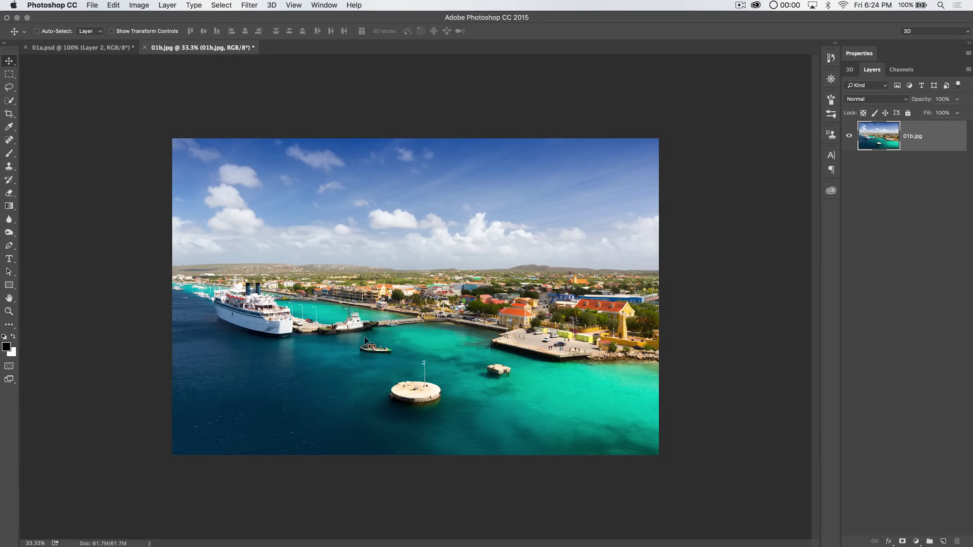
# Step: Add a new empty layer above the 01b.jpg layer and open the Vanishing Point filter on it
pyautogui.click(222, 5)
pyautogui.moveTo(272, 5)
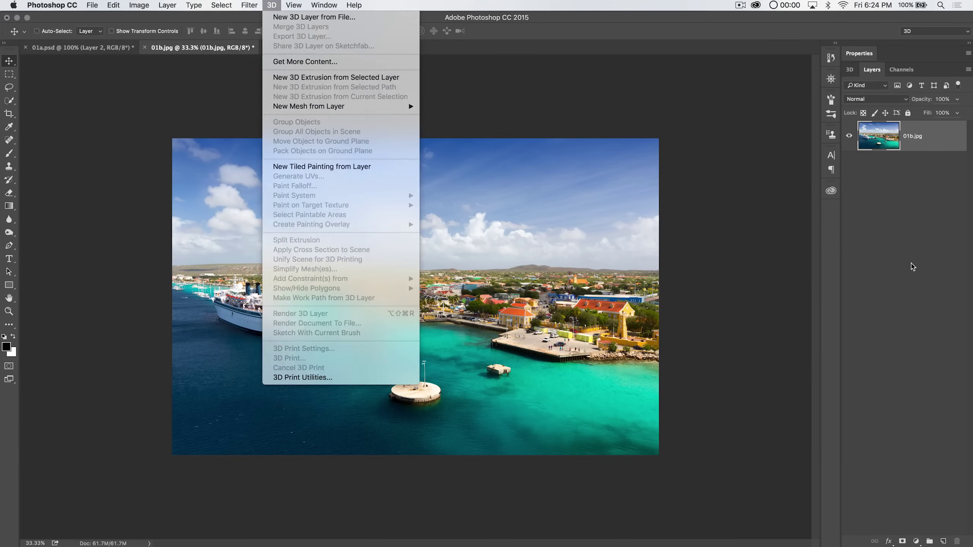
pyautogui.click(913, 267)
pyautogui.click(943, 541)
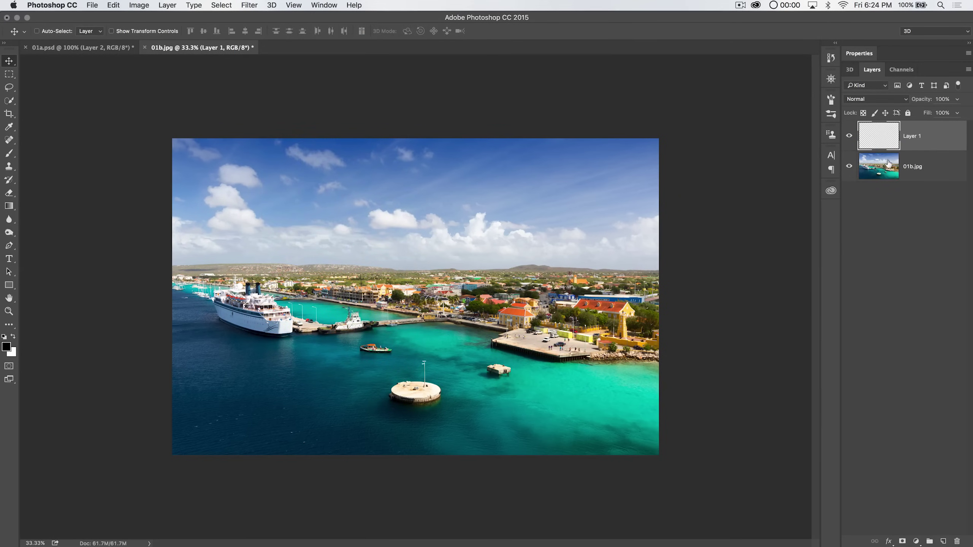
pyautogui.click(248, 5)
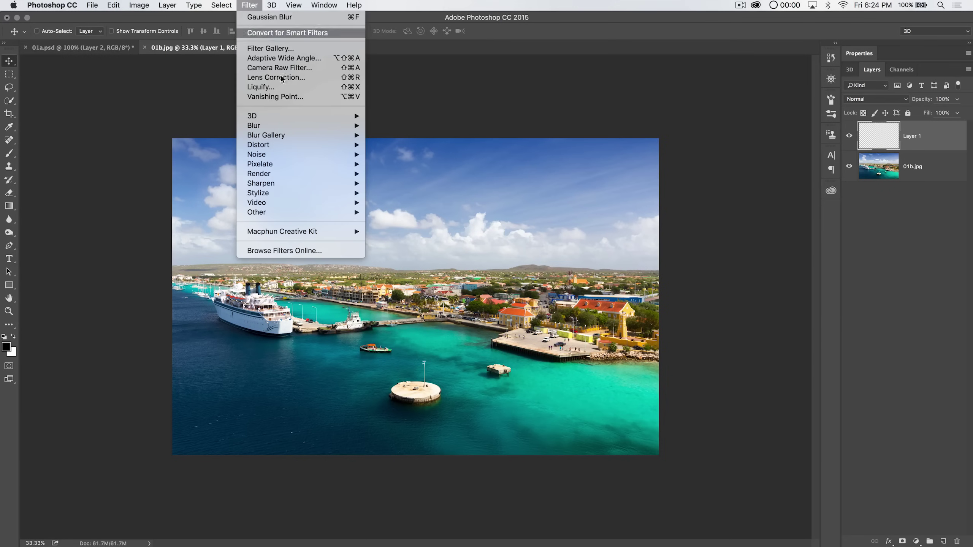
pyautogui.click(277, 97)
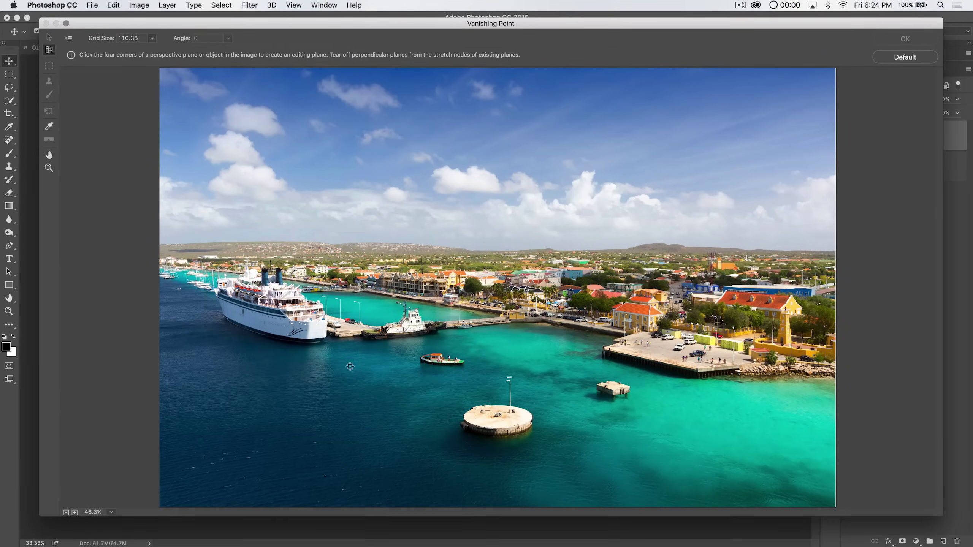
# Step: Create a perspective plane over the harbor water extending beyond the photo's edges, and stretch its far-left corner outward
pyautogui.press('super+minus')
pyautogui.press('super+minus')
pyautogui.click(305, 273)
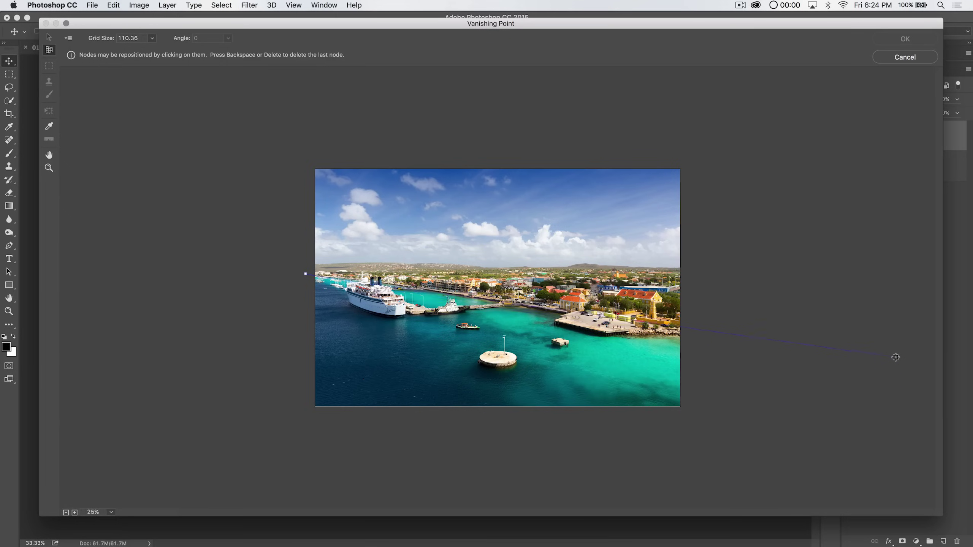
pyautogui.press('super+minus')
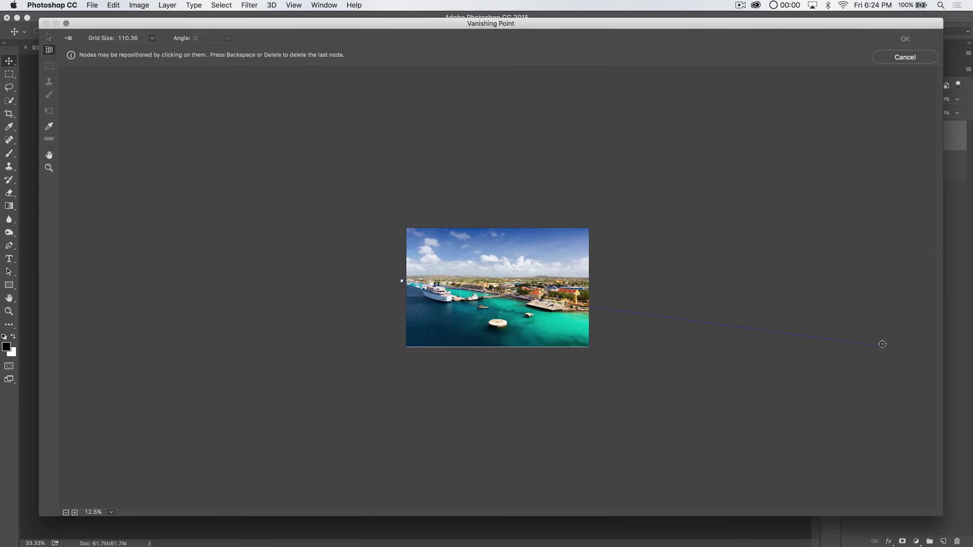
pyautogui.click(885, 351)
pyautogui.click(357, 353)
pyautogui.click(270, 279)
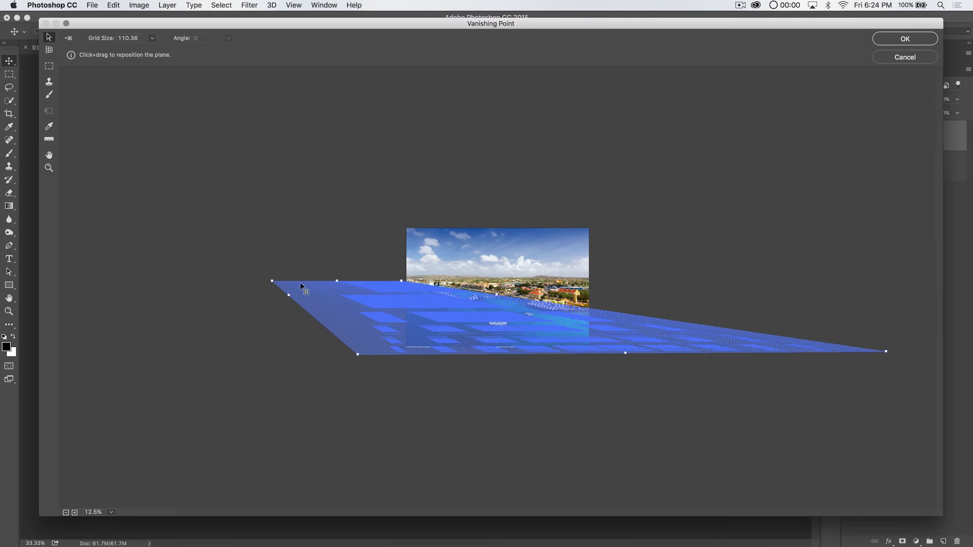
pyautogui.moveTo(271, 283); pyautogui.dragTo(243, 279)
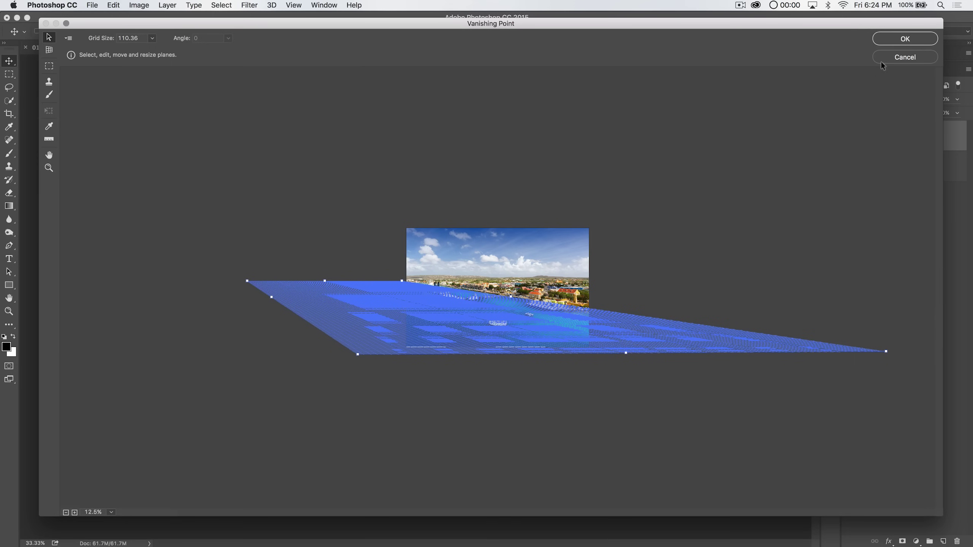
# Step: Marquee-select the small boat in perspective on the water plane and adjust the selection's position around it
pyautogui.press('super+plus')
pyautogui.press('super+plus')
pyautogui.press('super+plus')
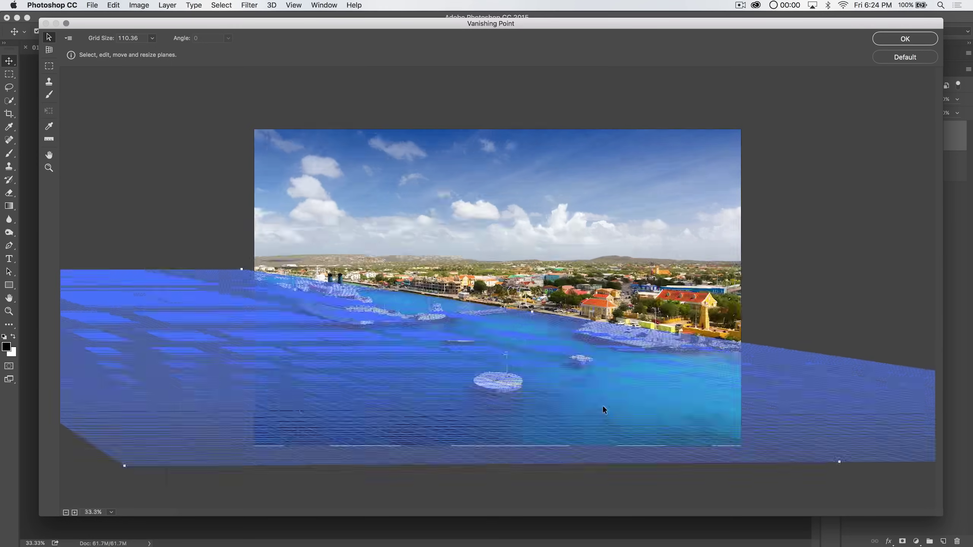
pyautogui.scroll(-2, 532, 382)
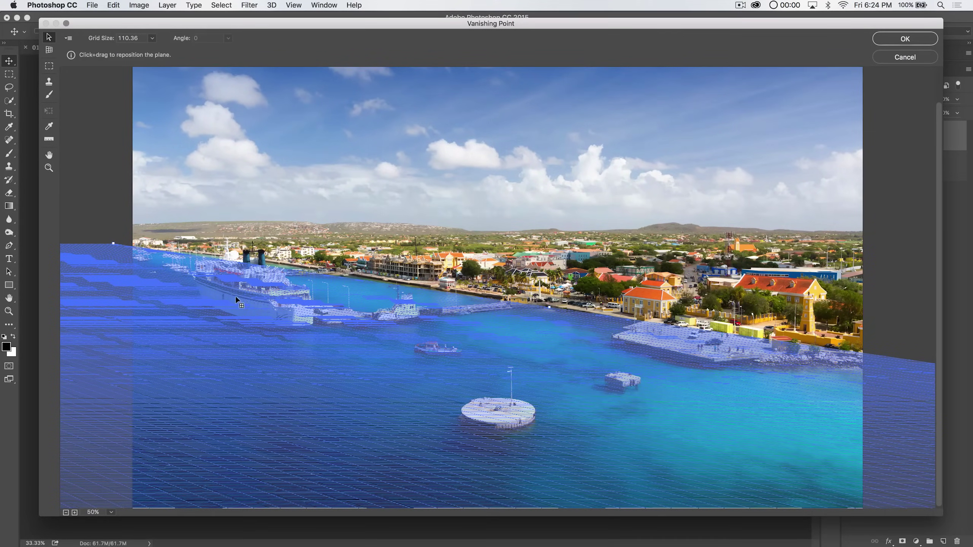
pyautogui.click(48, 66)
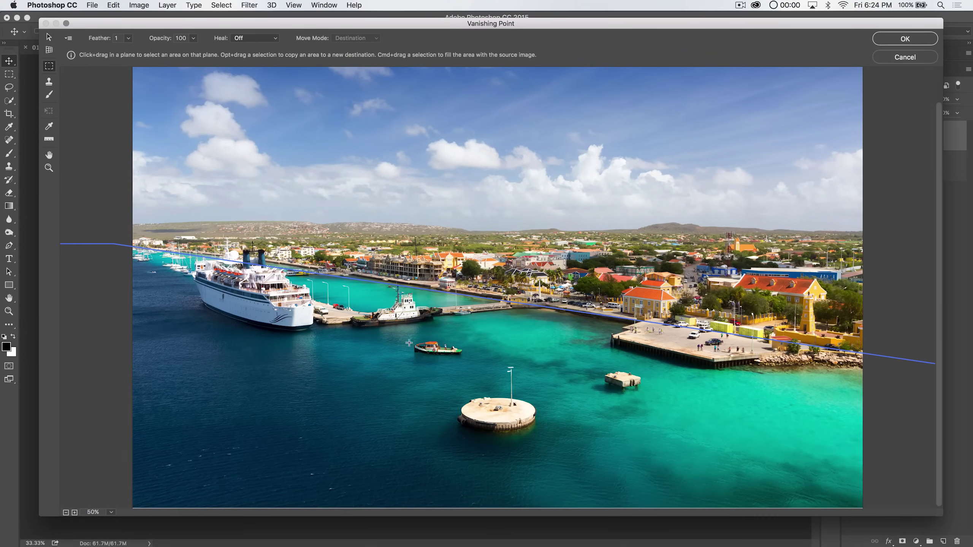
pyautogui.moveTo(404, 333); pyautogui.dragTo(416, 353)
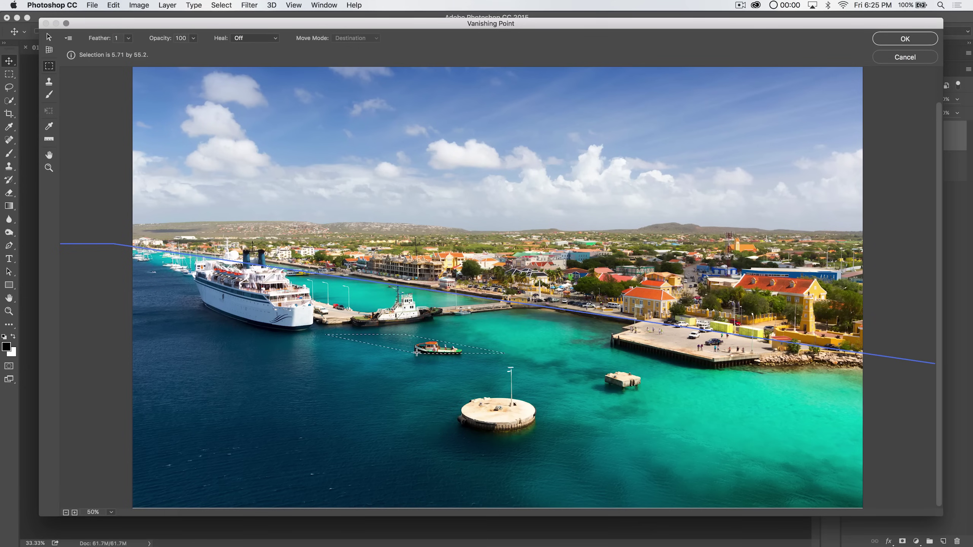
pyautogui.moveTo(417, 352); pyautogui.dragTo(417, 352)
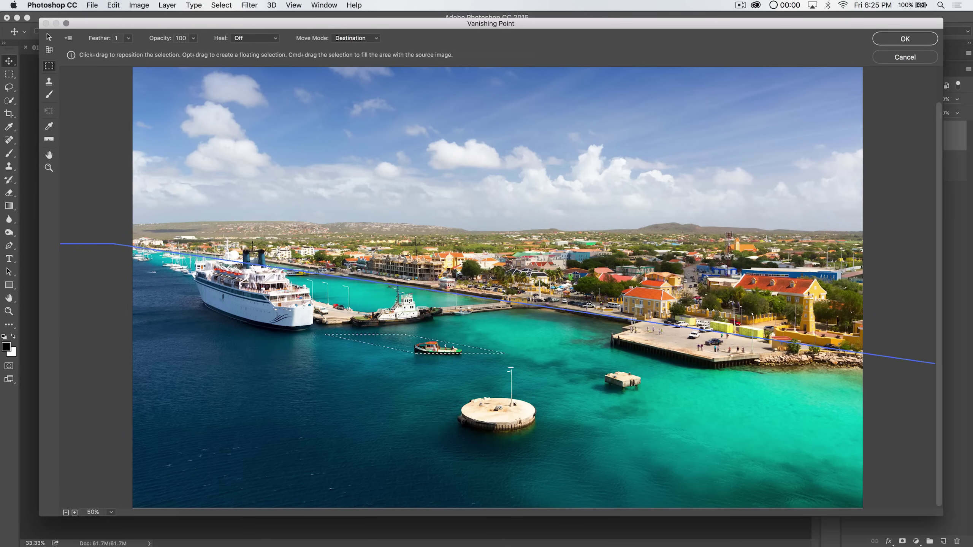
pyautogui.moveTo(400, 347); pyautogui.dragTo(421, 351)
# Step: Try to copy the selected boat onto open water nearer the viewer, and clear the selection
pyautogui.press('super')
pyautogui.press('alt')
pyautogui.moveTo(435, 347); pyautogui.dragTo(392, 379)
pyautogui.press('super+z')
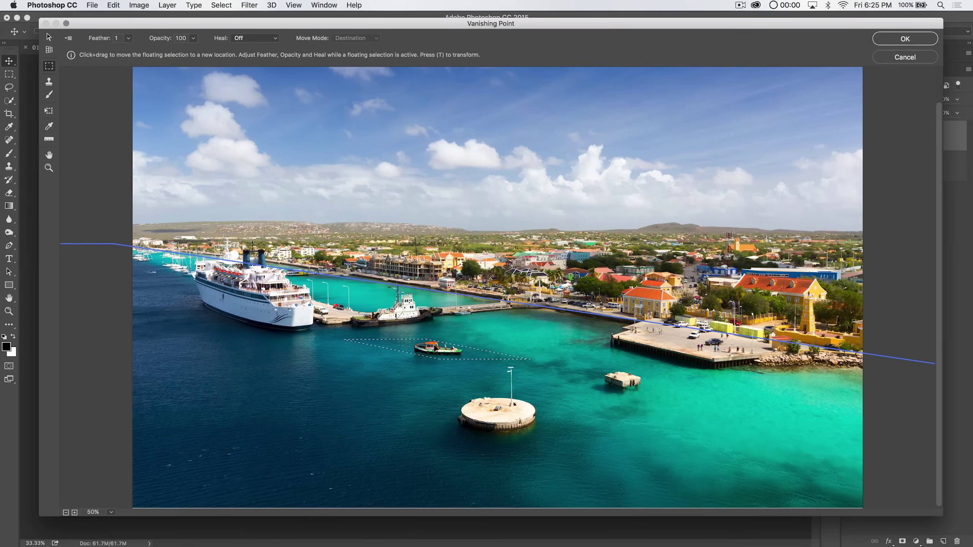
pyautogui.click(245, 37)
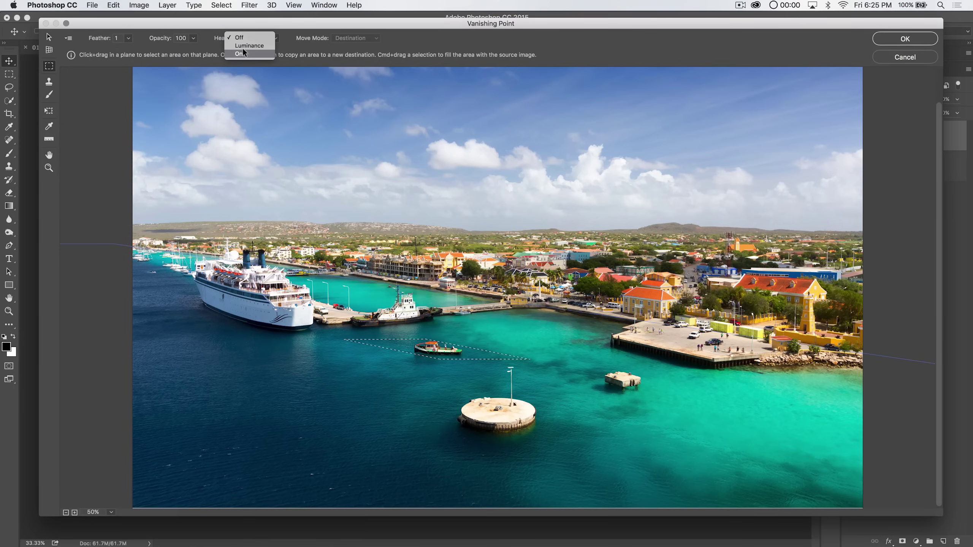
pyautogui.click(202, 40)
pyautogui.press('super+d')
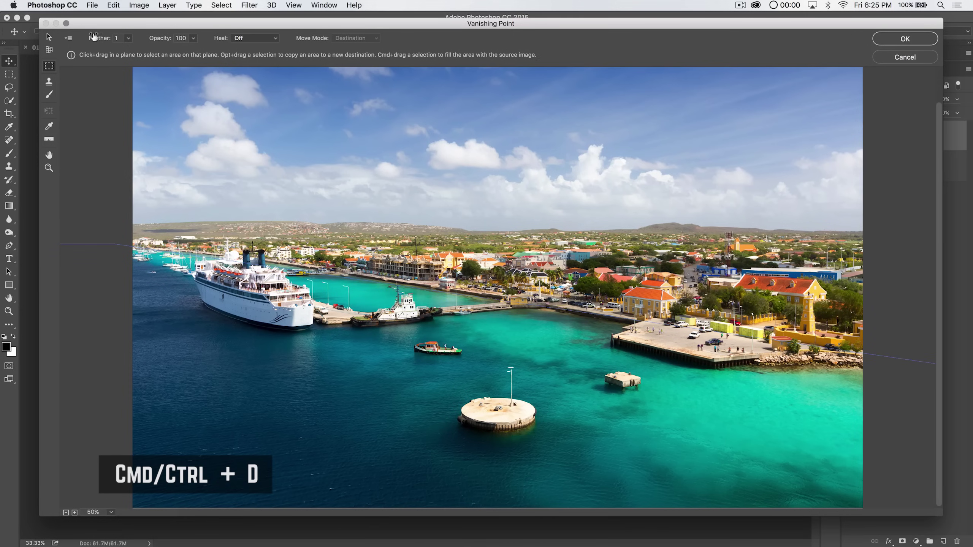
# Step: Marquee-select the small boat with a feather of 11 and place a copy of it just below and left of the original
pyautogui.moveTo(99, 38); pyautogui.dragTo(101, 38)
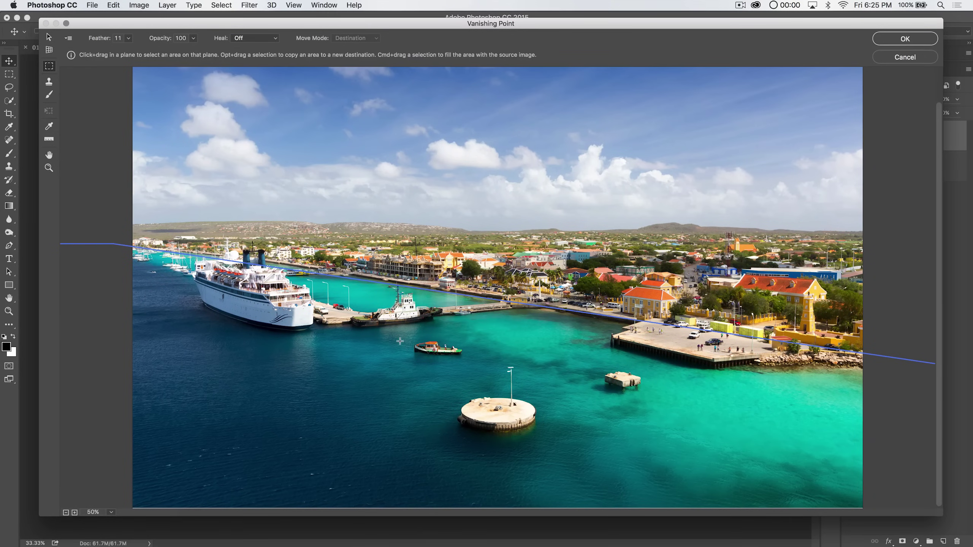
pyautogui.moveTo(418, 343); pyautogui.dragTo(455, 354)
pyautogui.press('alt')
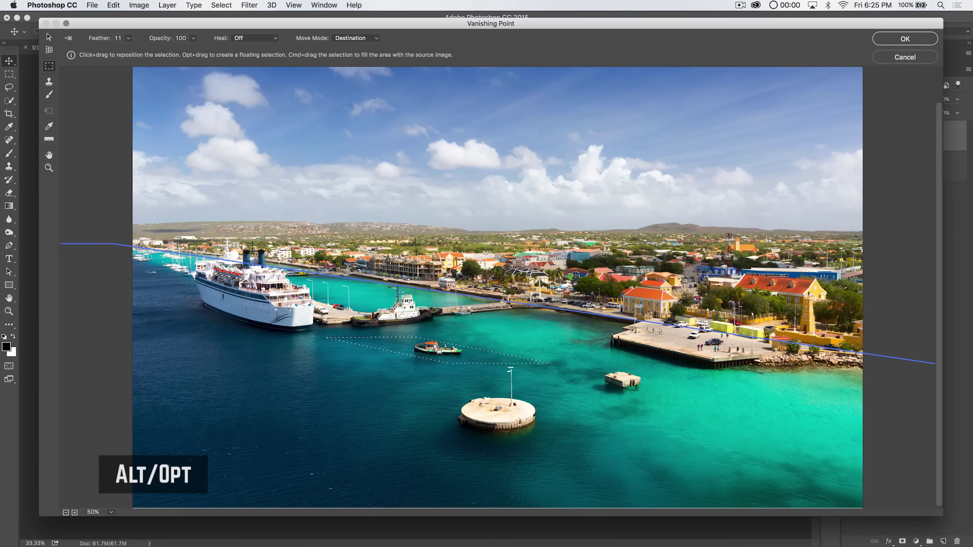
pyautogui.moveTo(435, 346); pyautogui.dragTo(376, 354)
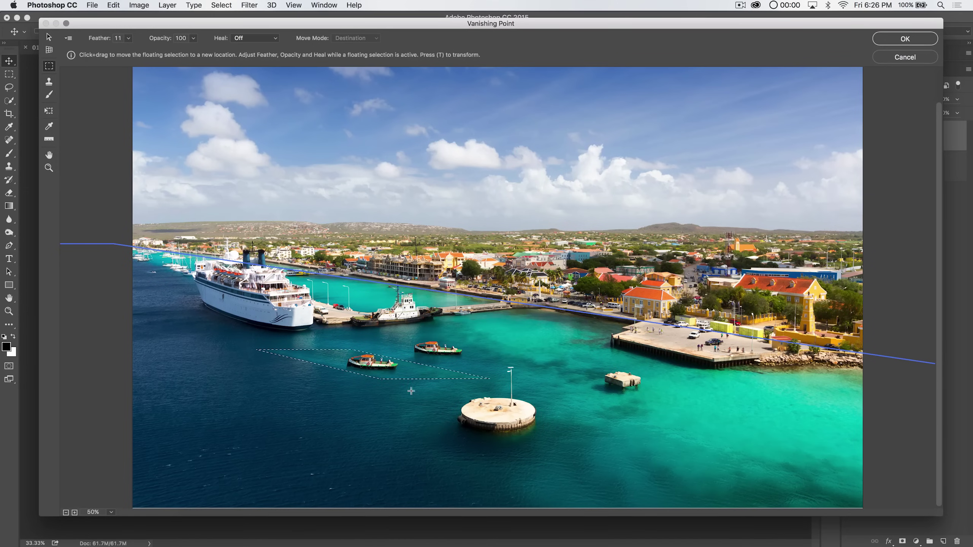
# Step: Copy and paste the selected small boat on the water plane, place the copy just below and left of the original, and apply the filter
pyautogui.click(458, 400)
pyautogui.moveTo(430, 339); pyautogui.dragTo(438, 361)
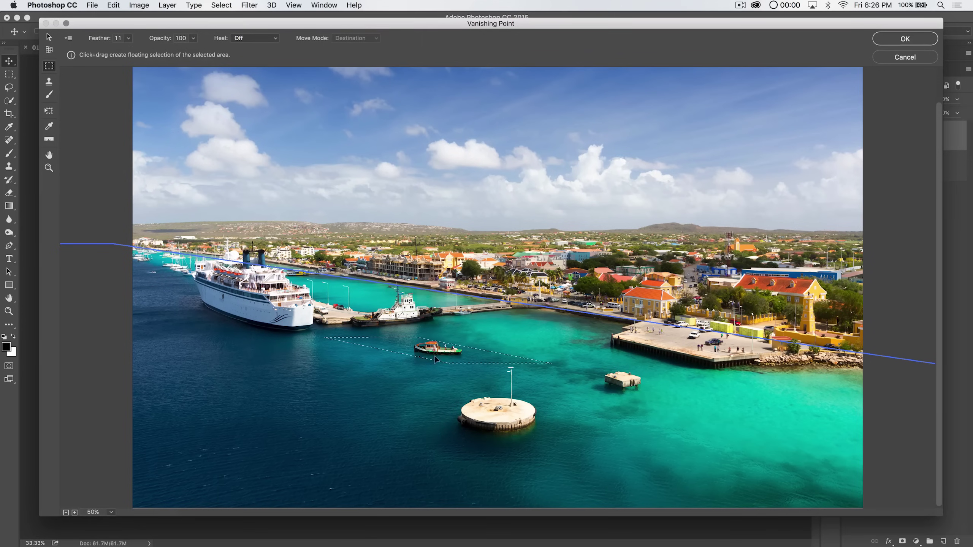
pyautogui.press('super+c')
pyautogui.press('super+v')
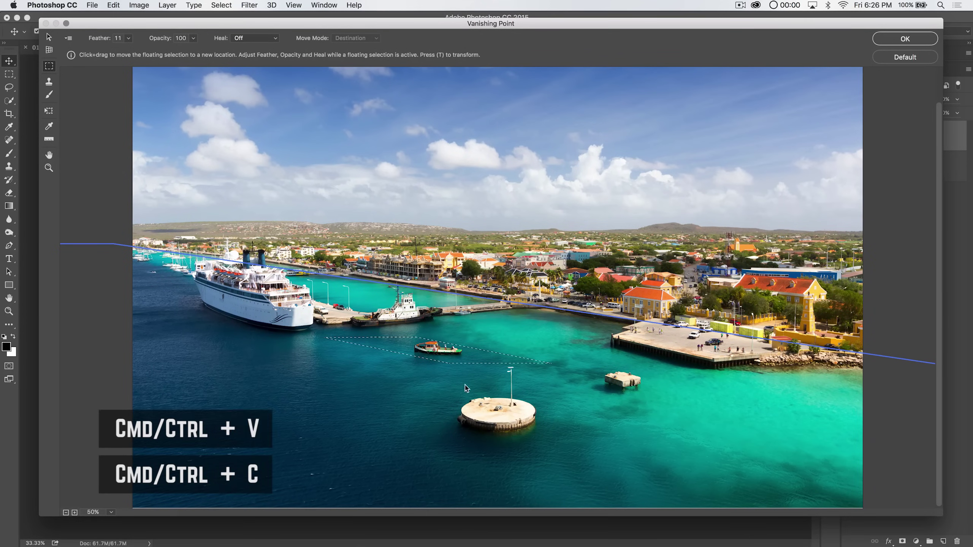
pyautogui.moveTo(452, 354); pyautogui.dragTo(391, 365)
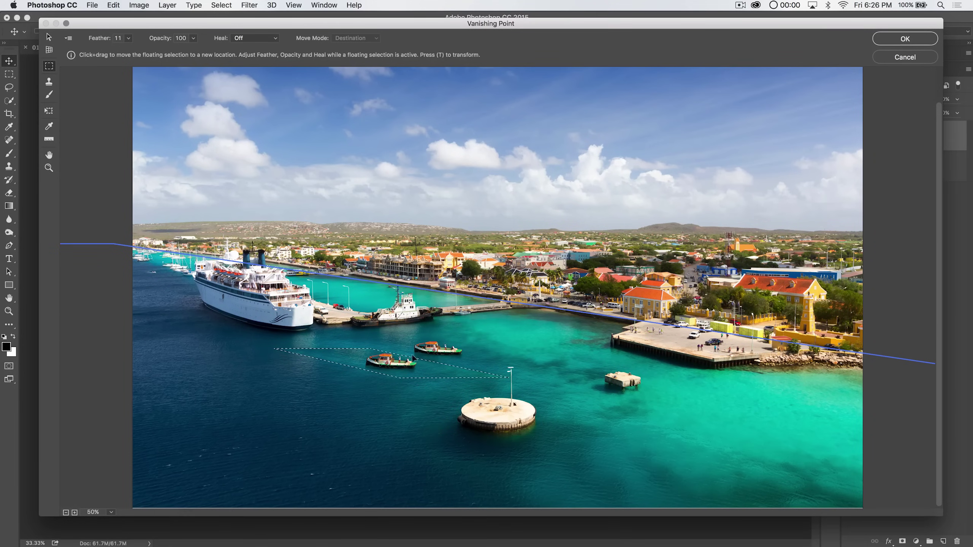
pyautogui.press('super+d')
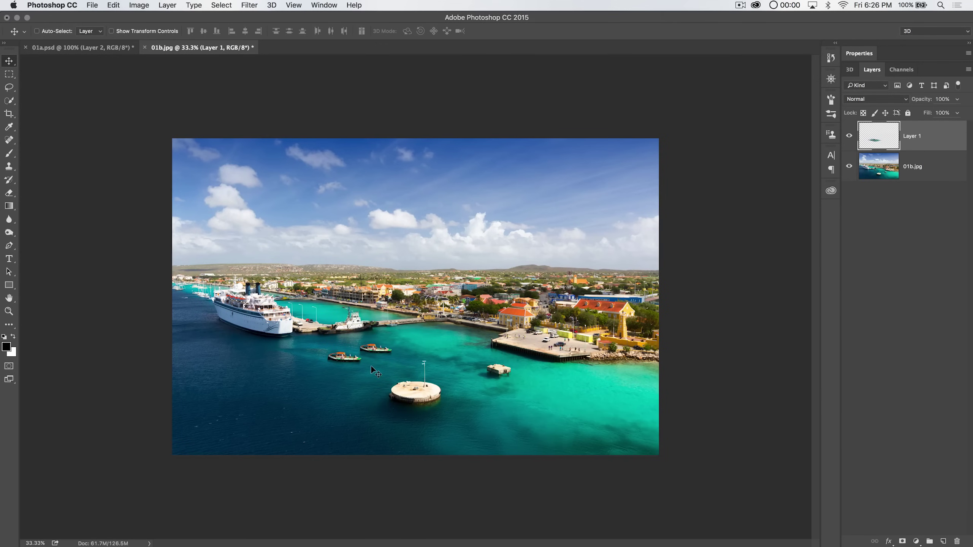
# Step: Add a mask to Layer 1 and paint black around the copied boat with a 125 px brush to hide the patch's edges
pyautogui.click(902, 541)
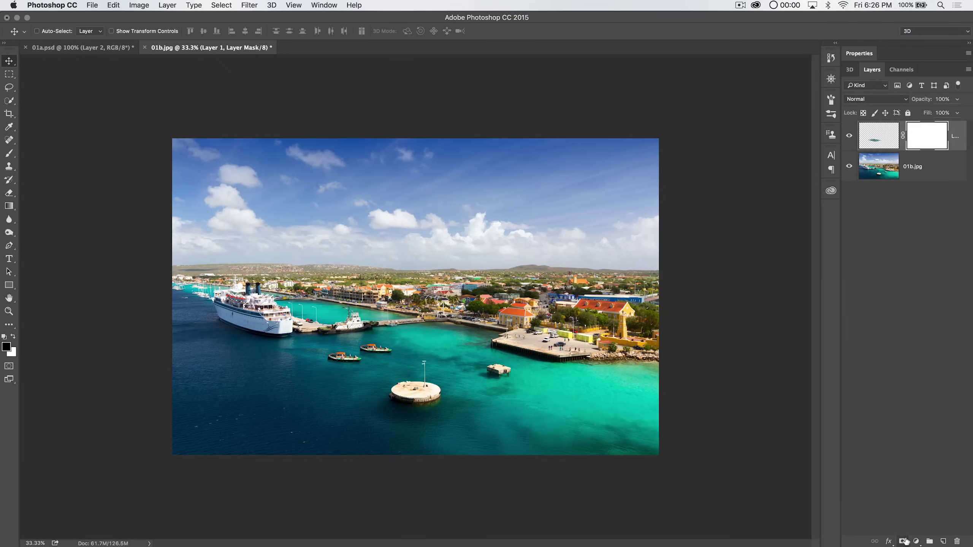
pyautogui.click(9, 154)
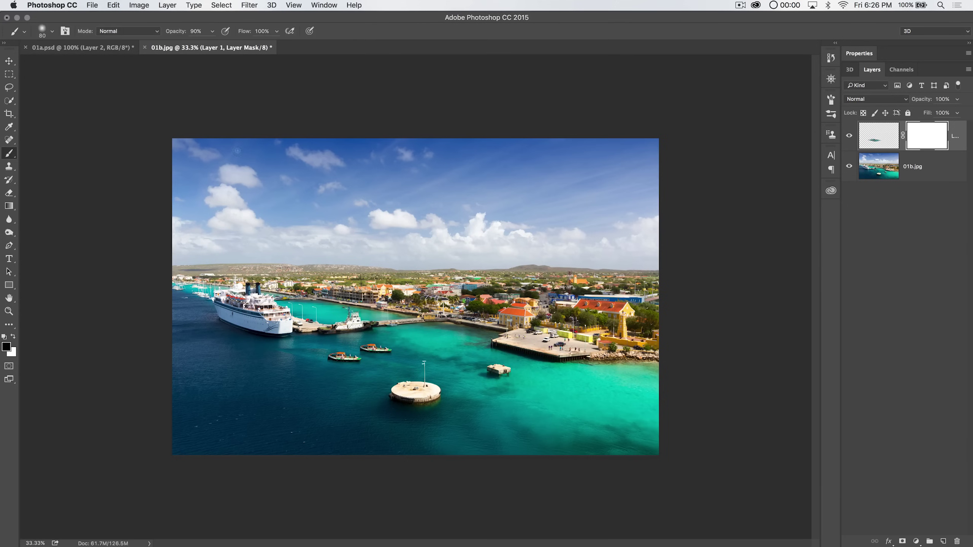
pyautogui.press('super+plus')
pyautogui.press('super+plus')
pyautogui.press('super+plus')
pyautogui.moveTo(390, 342)
pyautogui.mouseDown()
pyautogui.moveTo(413, 319)
pyautogui.moveTo(605, 221)
pyautogui.mouseUp()
pyautogui.press(']')
pyautogui.press(']')
pyautogui.press(']')
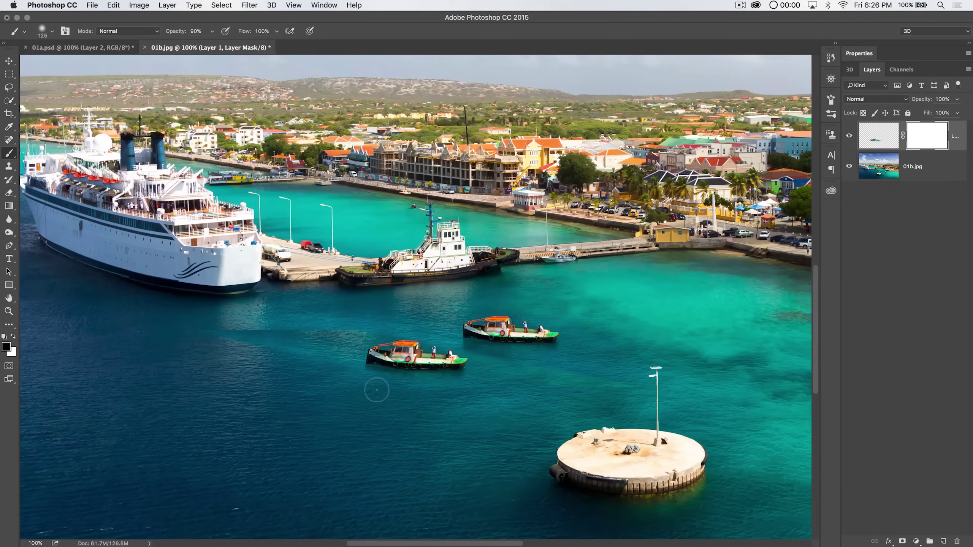
pyautogui.moveTo(379, 392)
pyautogui.mouseDown()
pyautogui.moveTo(530, 383)
pyautogui.moveTo(574, 396)
pyautogui.moveTo(298, 392)
pyautogui.moveTo(271, 347)
pyautogui.moveTo(217, 334)
pyautogui.moveTo(389, 321)
pyautogui.mouseUp()
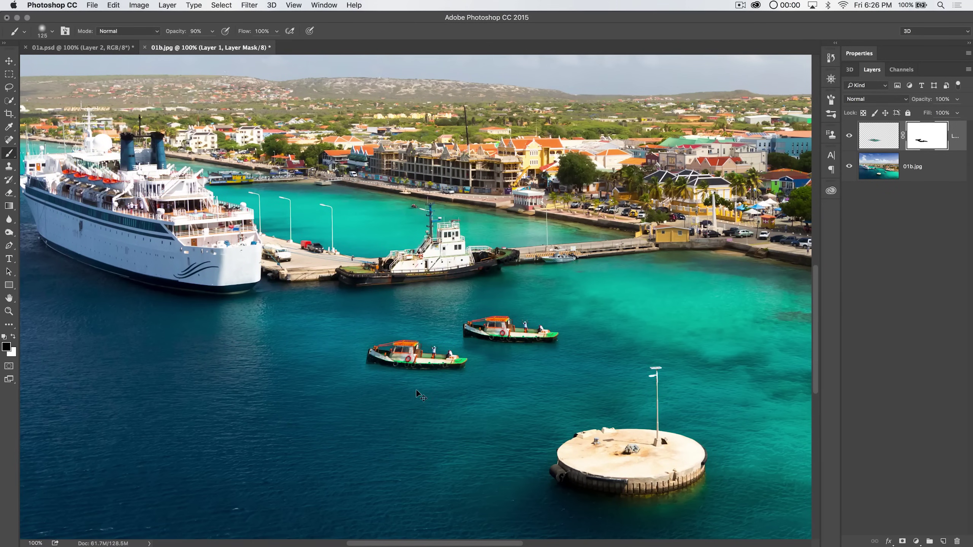
pyautogui.press('super+minus')
pyautogui.press('super+minus')
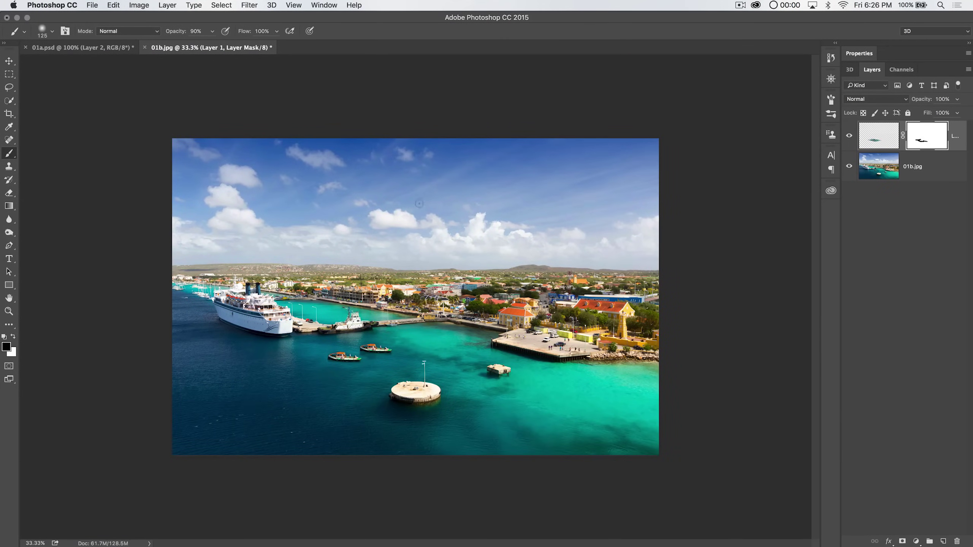
# Step: Switch to the 01a.psd document, show the owl layer, and rasterize it
pyautogui.click(101, 47)
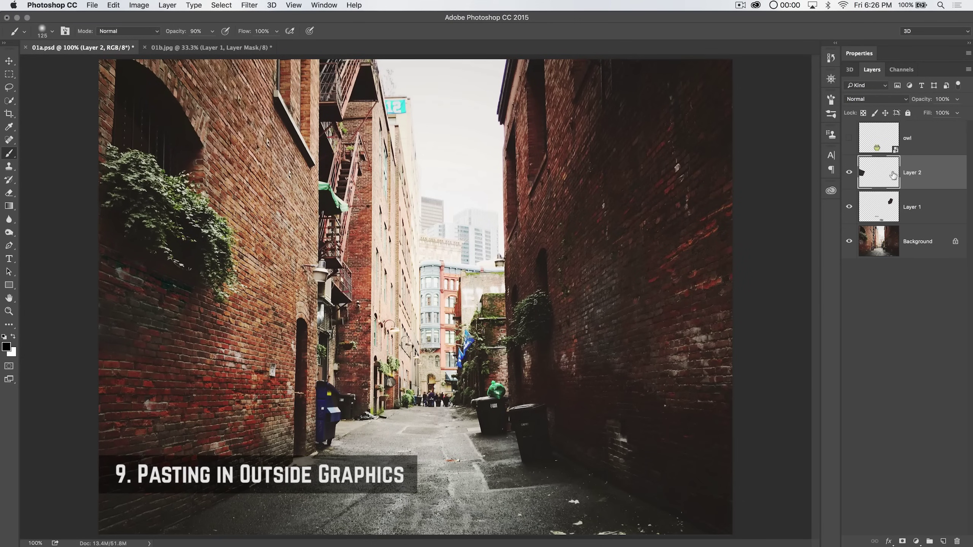
pyautogui.press('v')
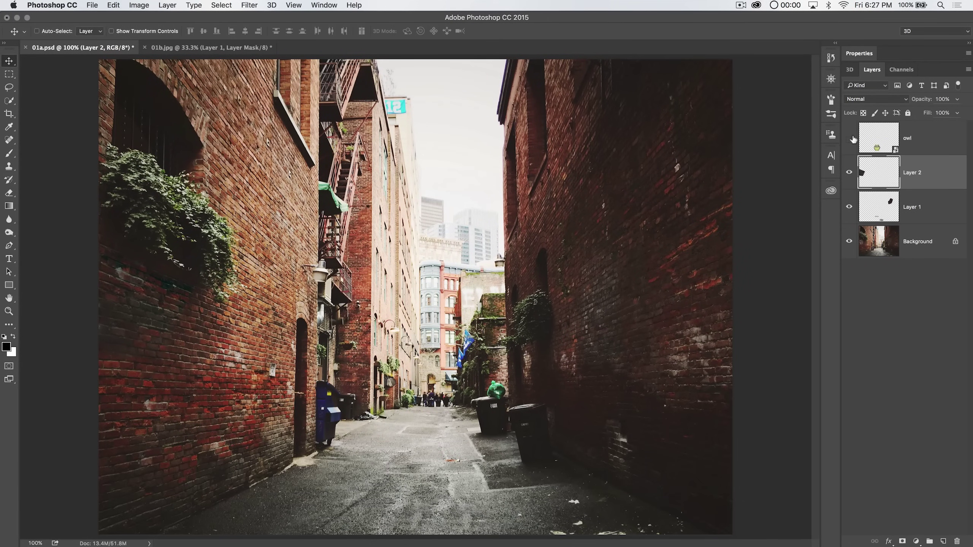
pyautogui.click(851, 138)
pyautogui.click(874, 142)
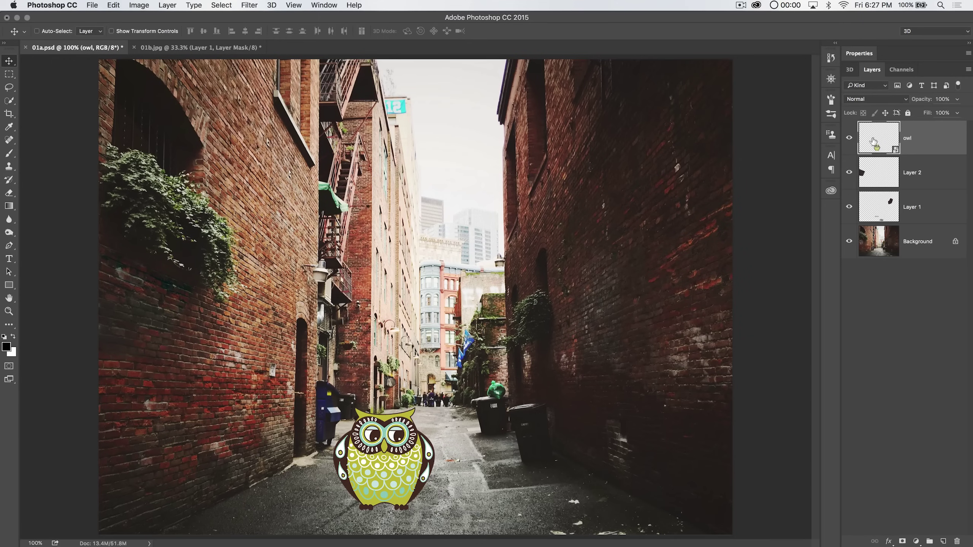
pyautogui.rightClick(912, 142)
pyautogui.click(839, 309)
# Step: Scale the owl to 85.29% and move it toward the middle of the alley ground
pyautogui.press('super+t')
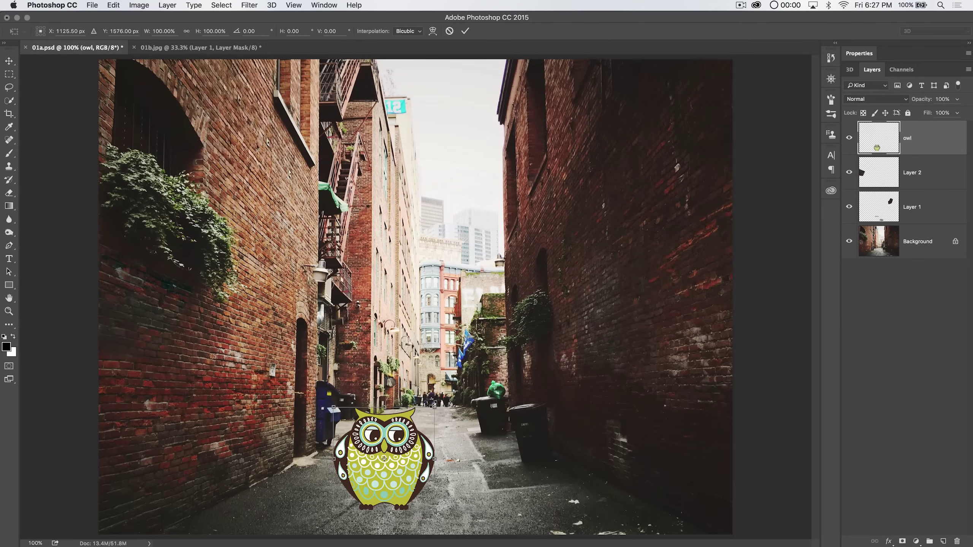
pyautogui.moveTo(434, 406); pyautogui.dragTo(421, 408)
pyautogui.moveTo(398, 456); pyautogui.dragTo(425, 447)
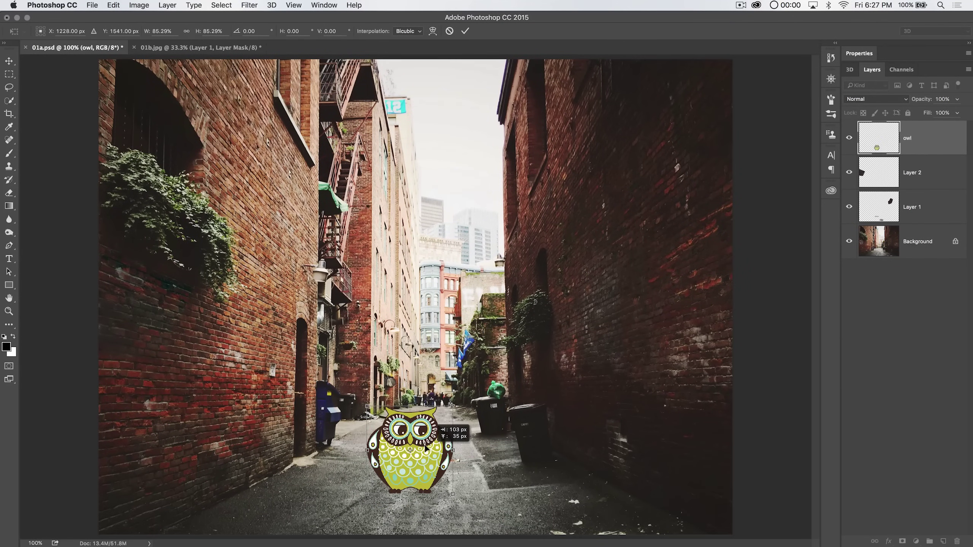
pyautogui.press('Return')
# Step: Copy the whole owl layer to the clipboard, hide that layer, and add a new empty layer above Layer 2
pyautogui.press('super+a')
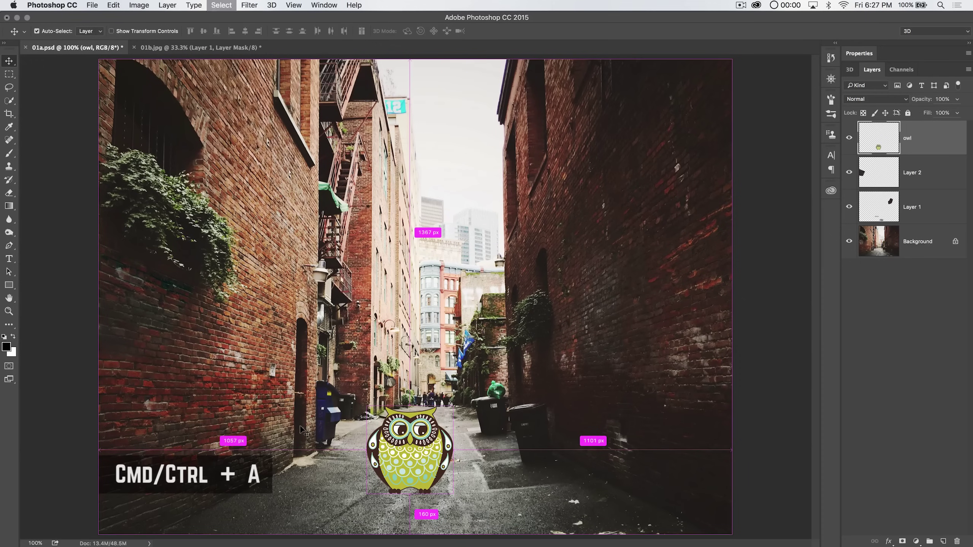
pyautogui.press('super+c')
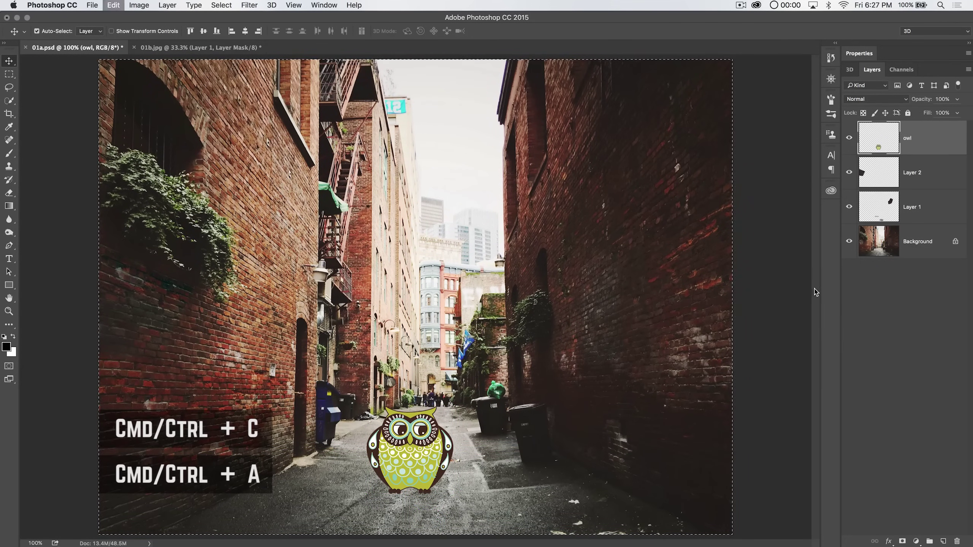
pyautogui.press('super+d')
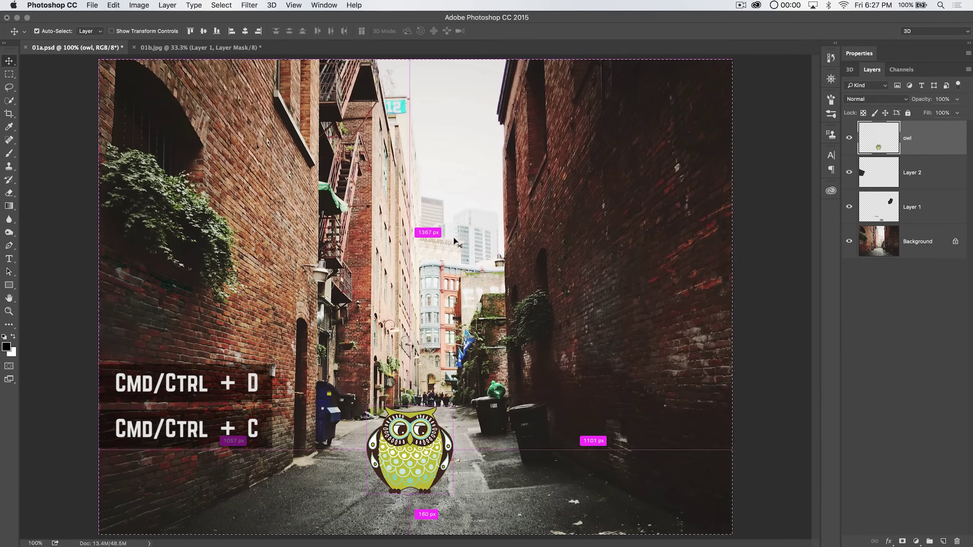
pyautogui.click(849, 137)
pyautogui.click(943, 542)
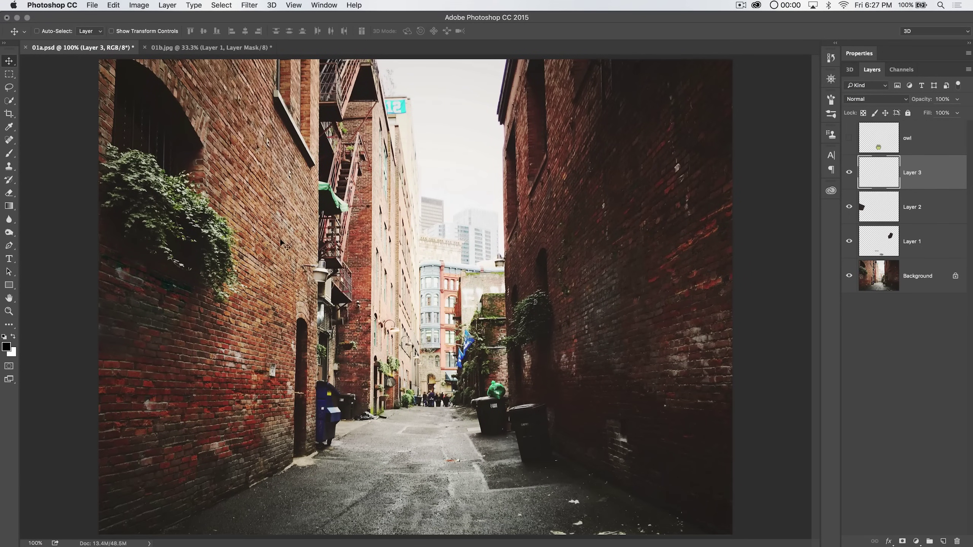
# Step: Open the Vanishing Point filter on Layer 3 and paste the owl graphic into it
pyautogui.click(249, 5)
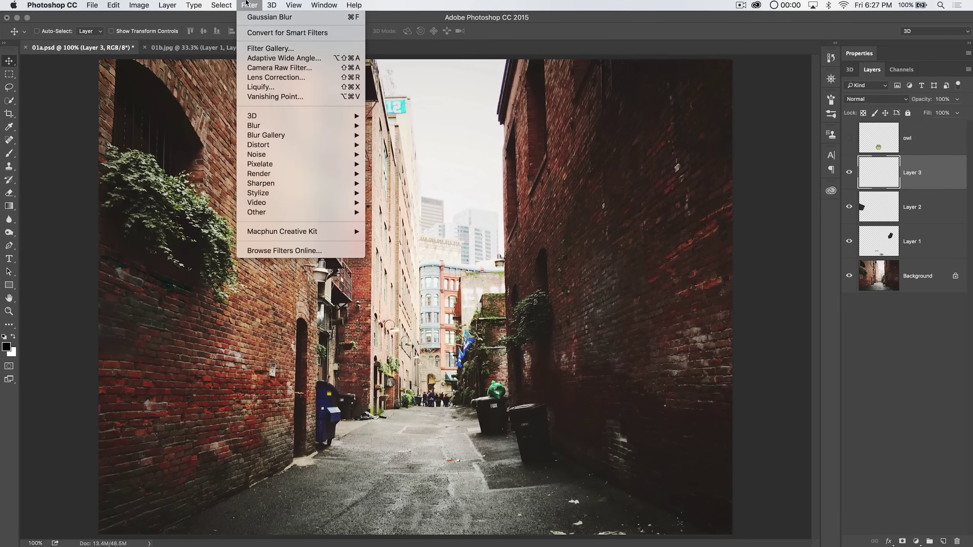
pyautogui.click(266, 98)
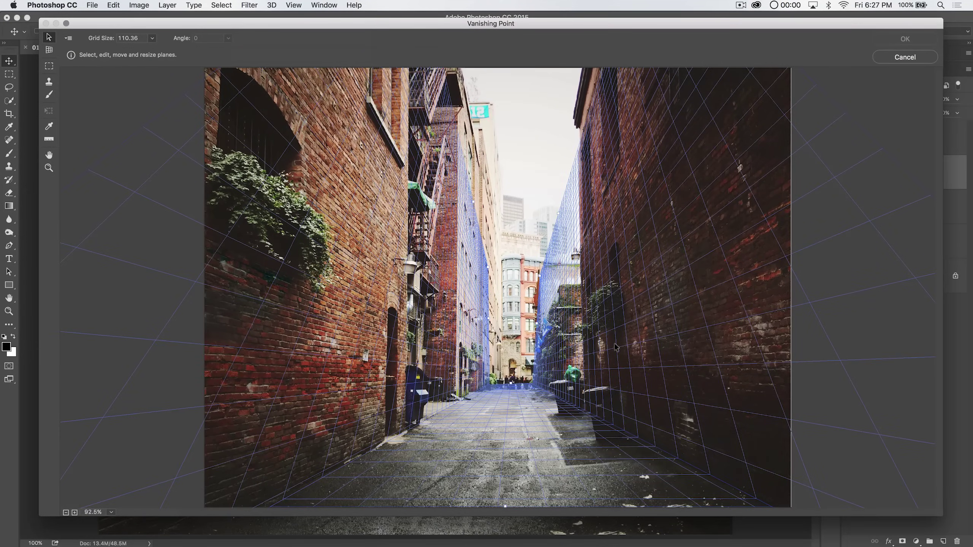
pyautogui.press('super+v')
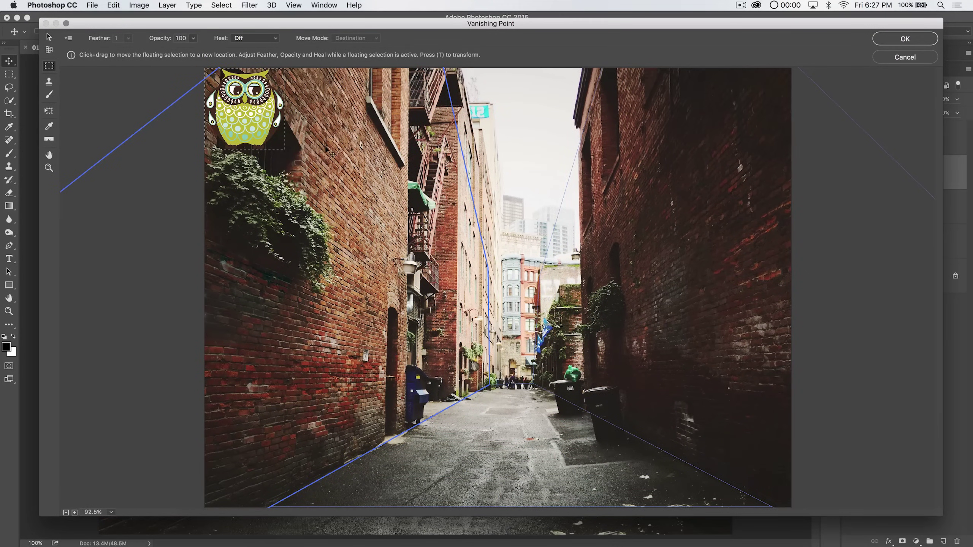
# Step: Shrink and rotate the pasted owl and lay it flat in perspective across the alley ground
pyautogui.moveTo(399, 211); pyautogui.dragTo(489, 436)
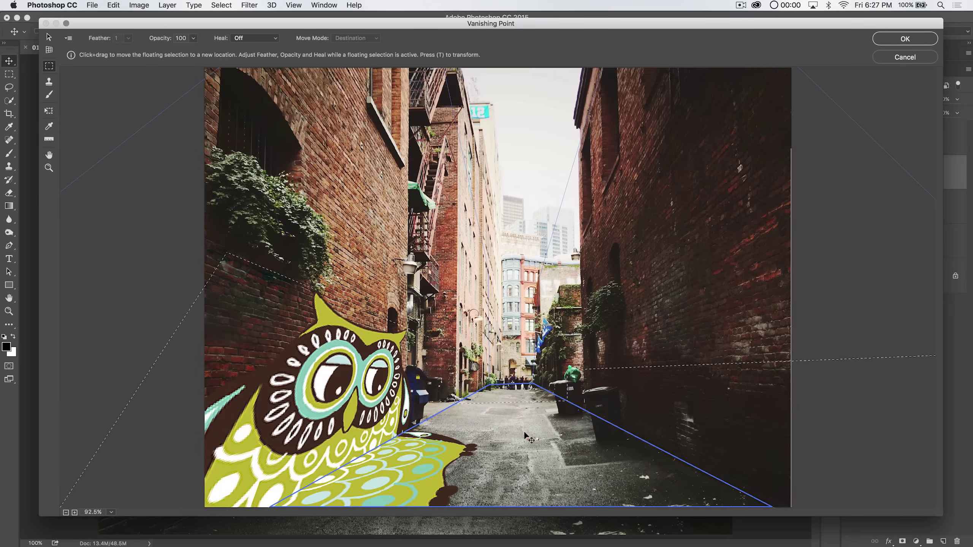
pyautogui.press('super+z')
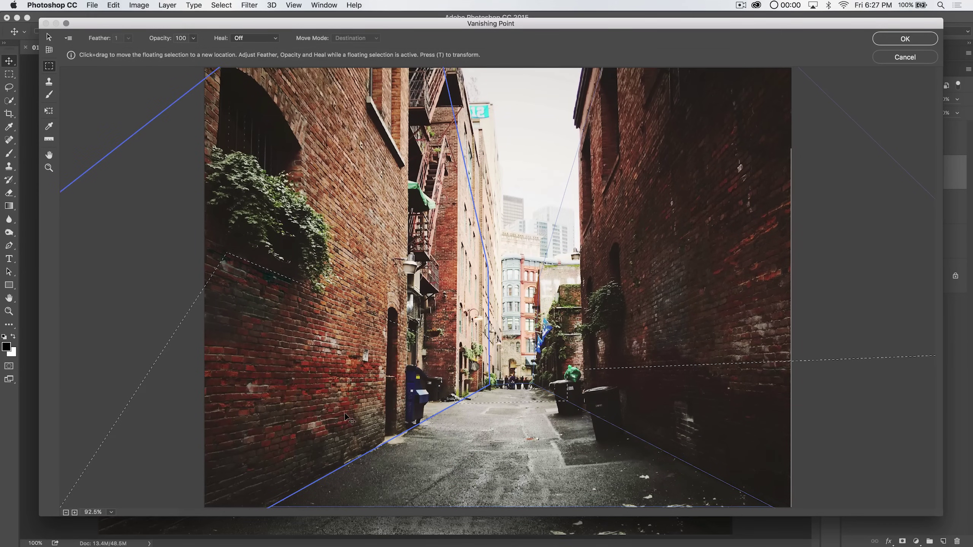
pyautogui.moveTo(431, 327); pyautogui.dragTo(383, 431)
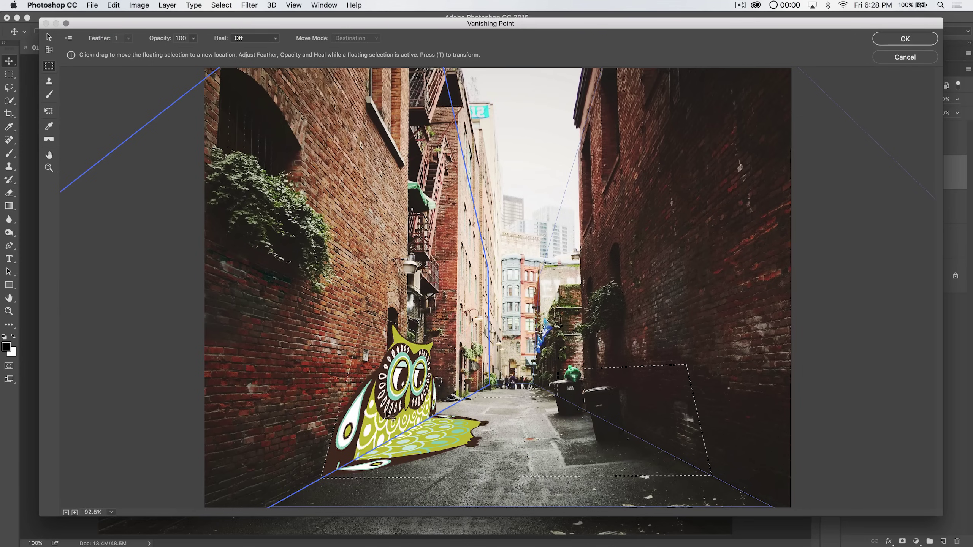
pyautogui.moveTo(384, 388); pyautogui.dragTo(451, 457)
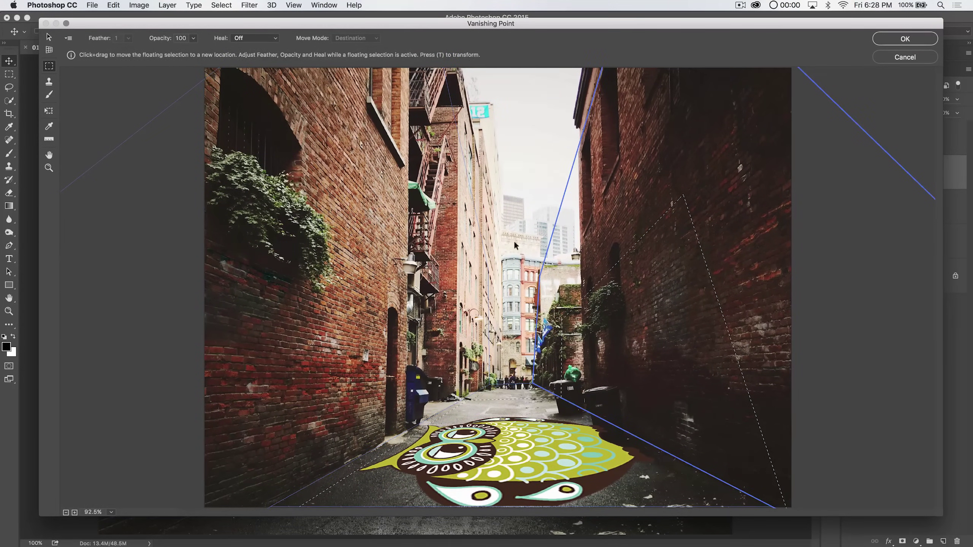
# Step: Apply the Vanishing Point result and set Layer 3's blend mode to Soft Light
pyautogui.click(906, 39)
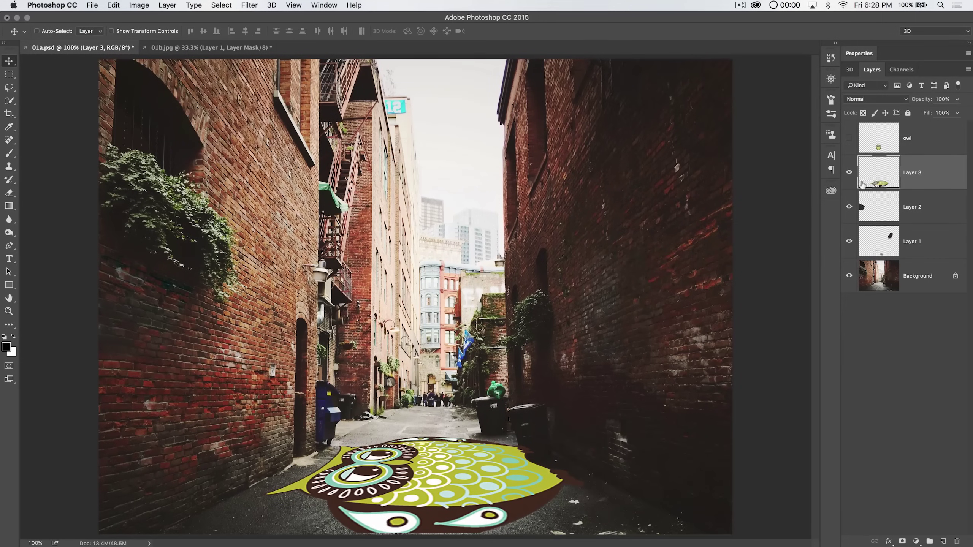
pyautogui.click(868, 100)
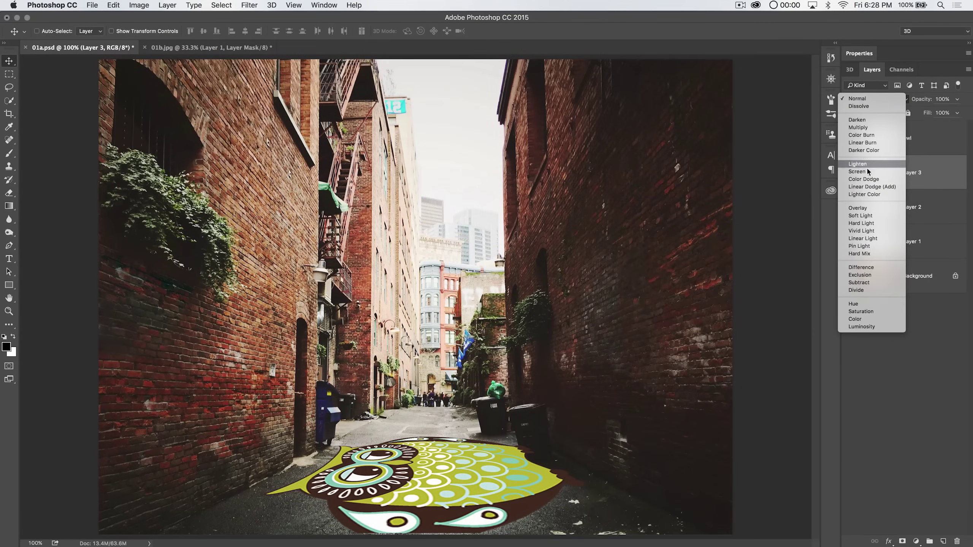
pyautogui.click(876, 217)
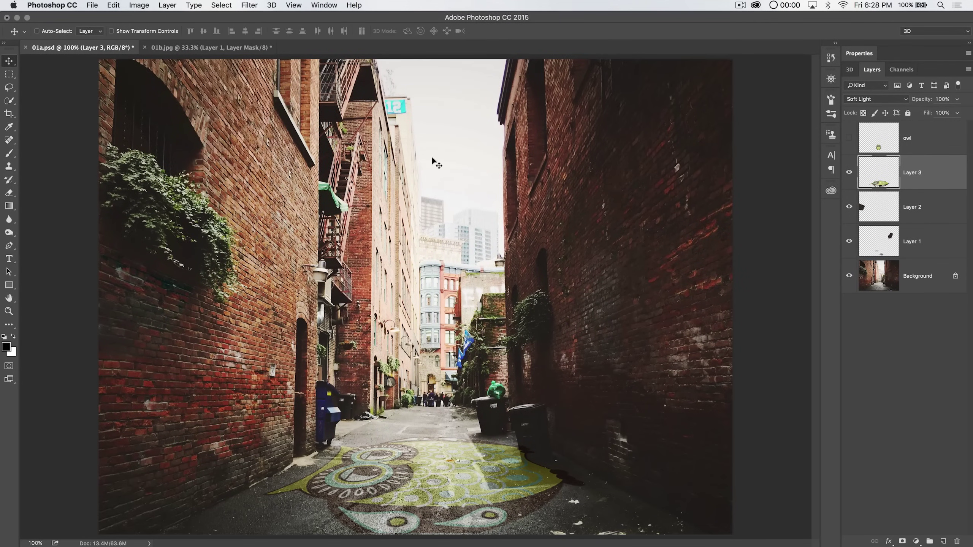
# Step: Reopen Vanishing Point and marquee-select an area spanning the left wall, ground and right wall, then shift it slightly farther down the alley
pyautogui.click(222, 4)
pyautogui.moveTo(239, 3)
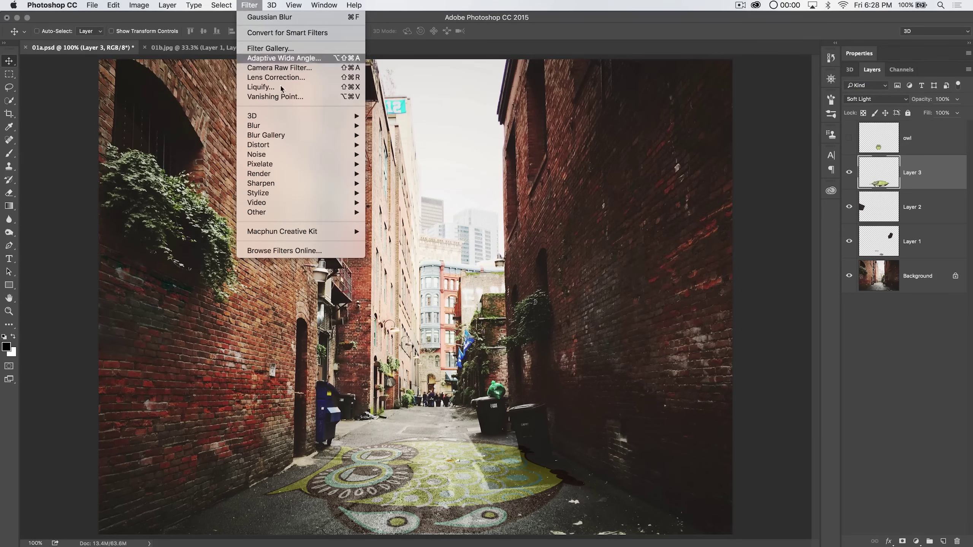
pyautogui.click(284, 99)
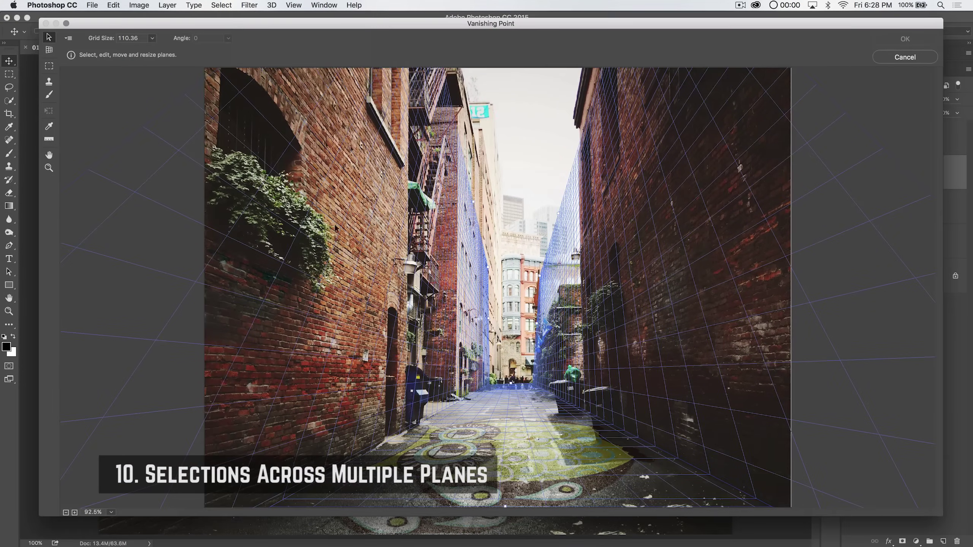
pyautogui.click(49, 66)
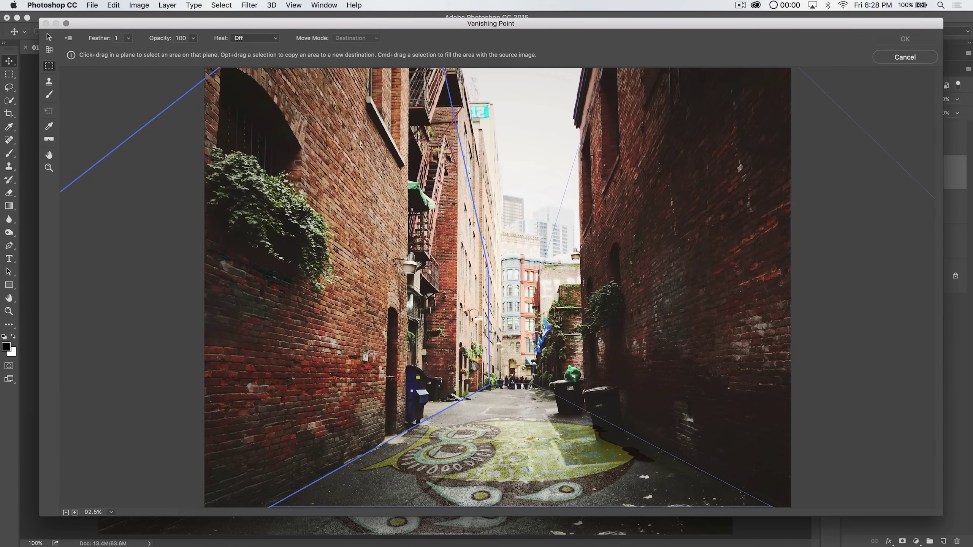
pyautogui.moveTo(353, 354); pyautogui.dragTo(701, 391)
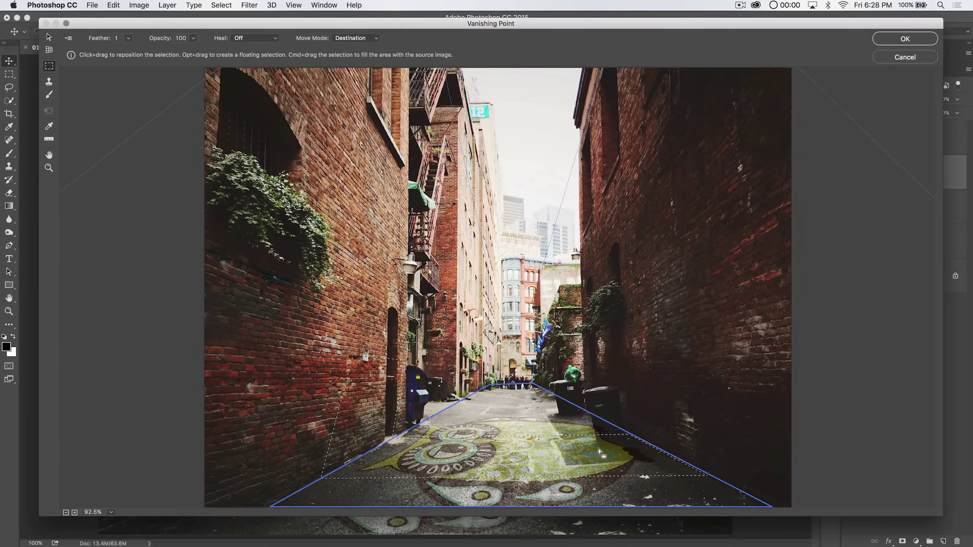
pyautogui.moveTo(599, 450); pyautogui.dragTo(562, 445)
# Step: Place a perspective copy of the selected walls and ground farther down the alley, and clear the selection
pyautogui.press('super')
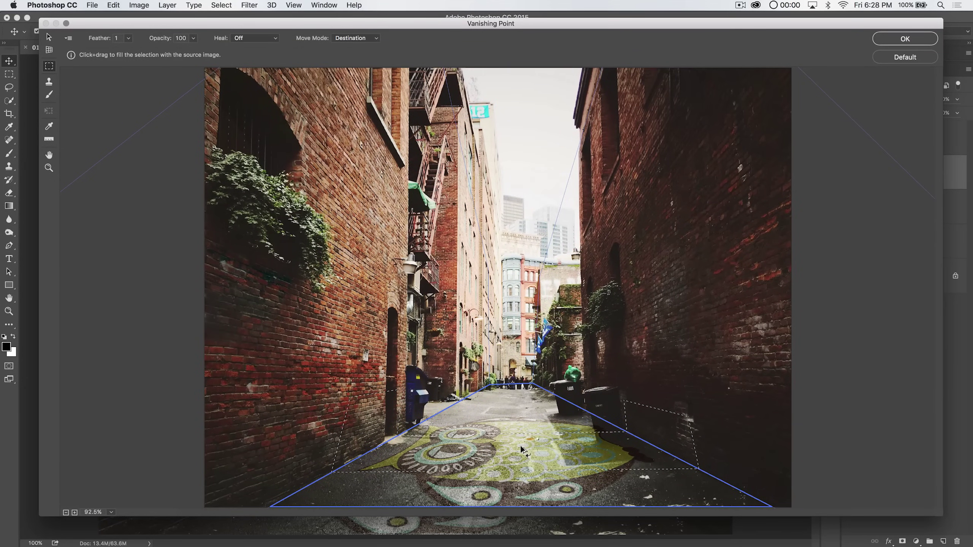
pyautogui.moveTo(518, 429); pyautogui.dragTo(512, 401)
pyautogui.press('super+z')
pyautogui.press('alt')
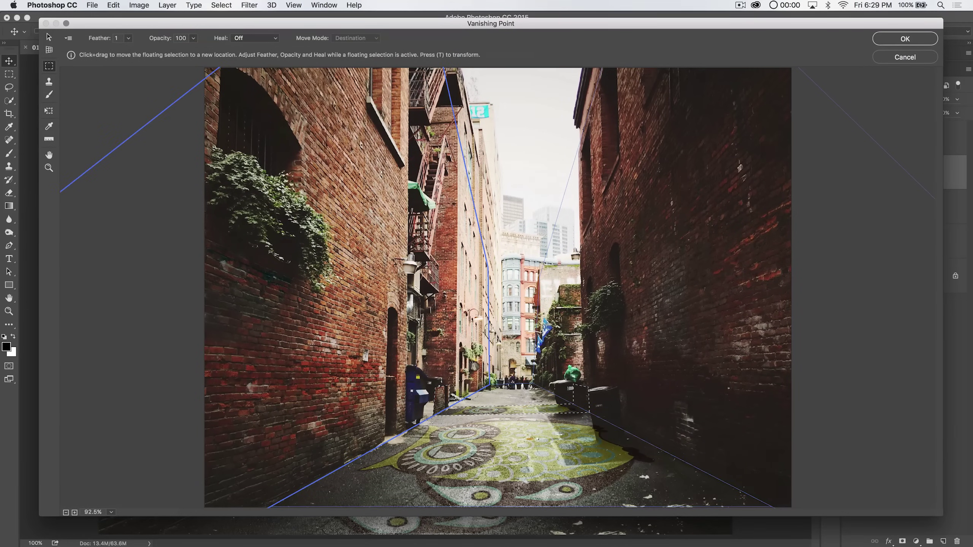
pyautogui.click(771, 286)
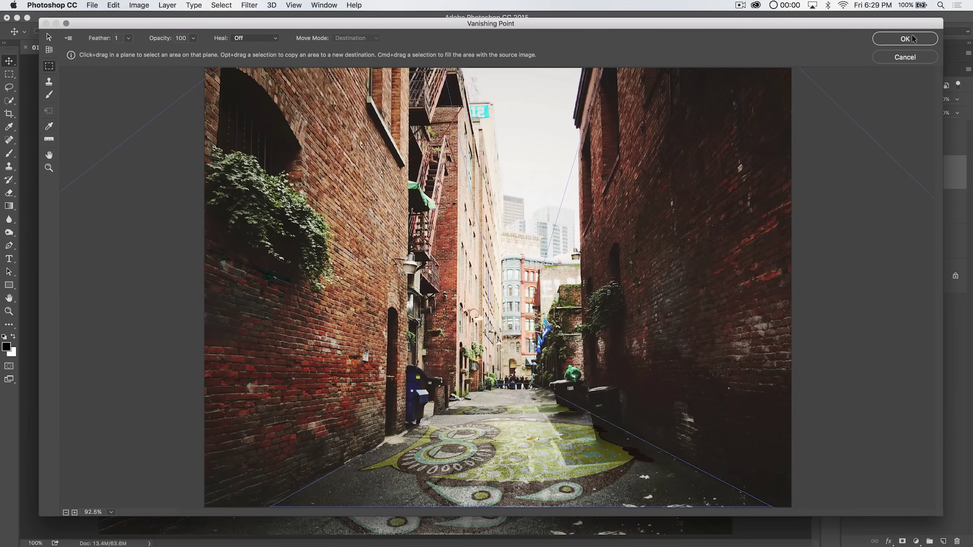
# Step: Discard the pending Vanishing Point changes and add a new layer above Layer 3
pyautogui.click(904, 56)
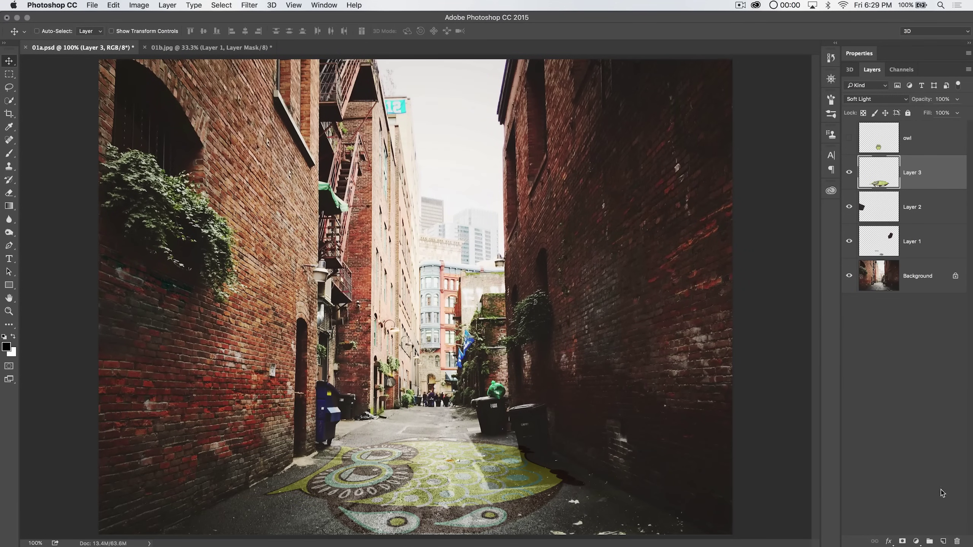
pyautogui.click(942, 542)
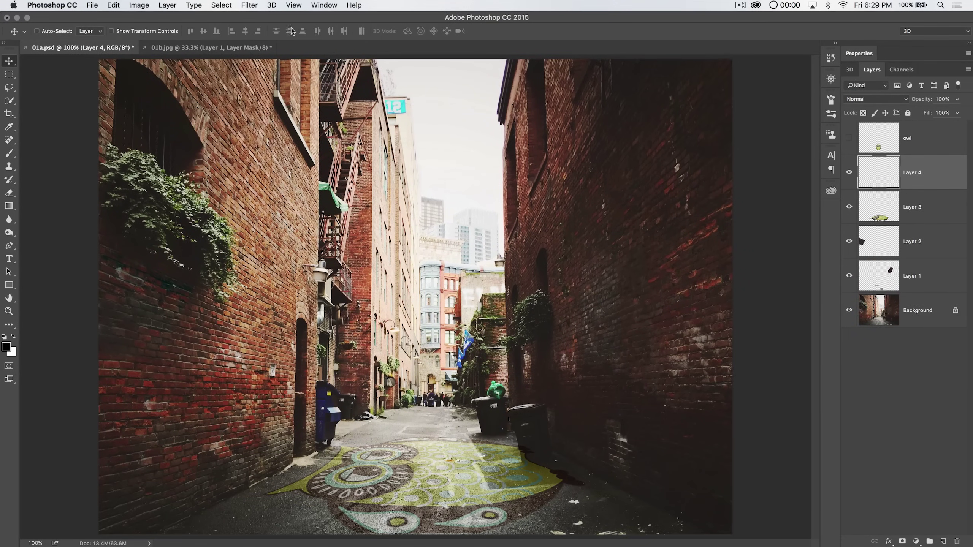
# Step: Open Vanishing Point on the new layer and render the perspective grids back to the image
pyautogui.click(250, 4)
pyautogui.click(275, 96)
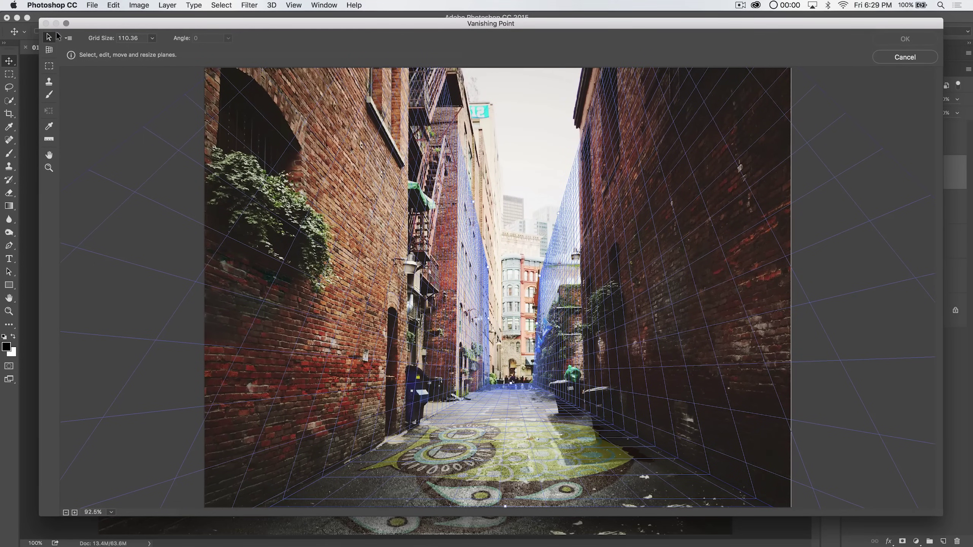
pyautogui.click(69, 38)
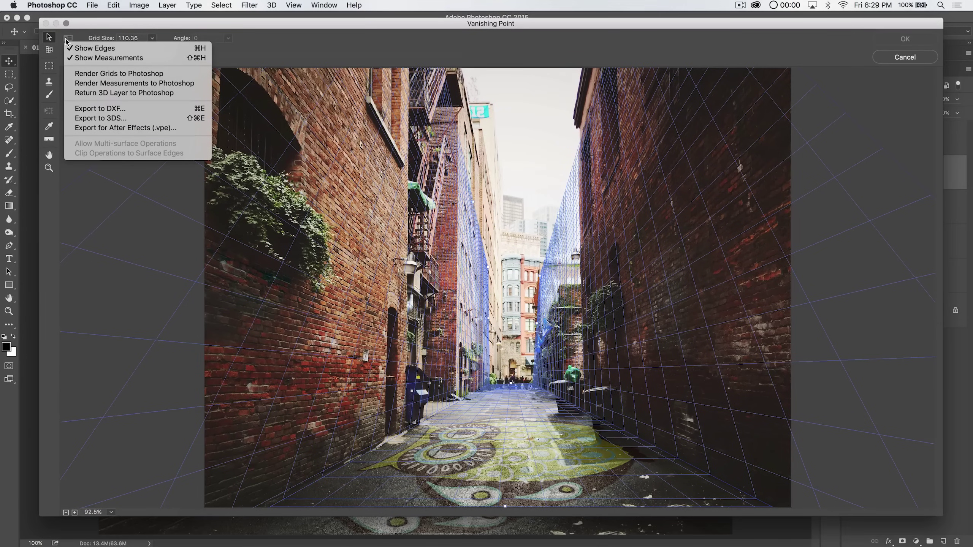
pyautogui.click(111, 74)
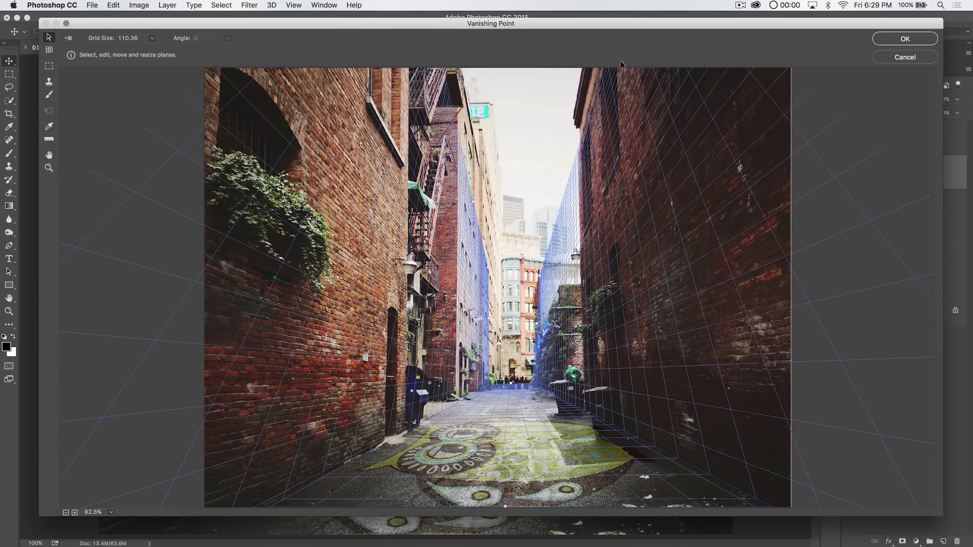
pyautogui.click(906, 39)
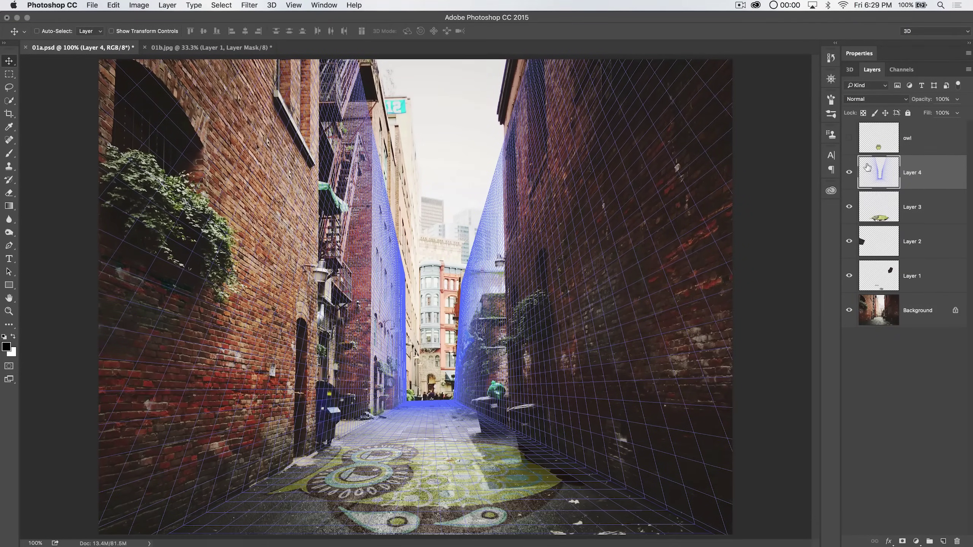
# Step: Recolour the rendered grid on Layer 4 with Hue/Saturation, setting Hue to +124
pyautogui.click(270, 5)
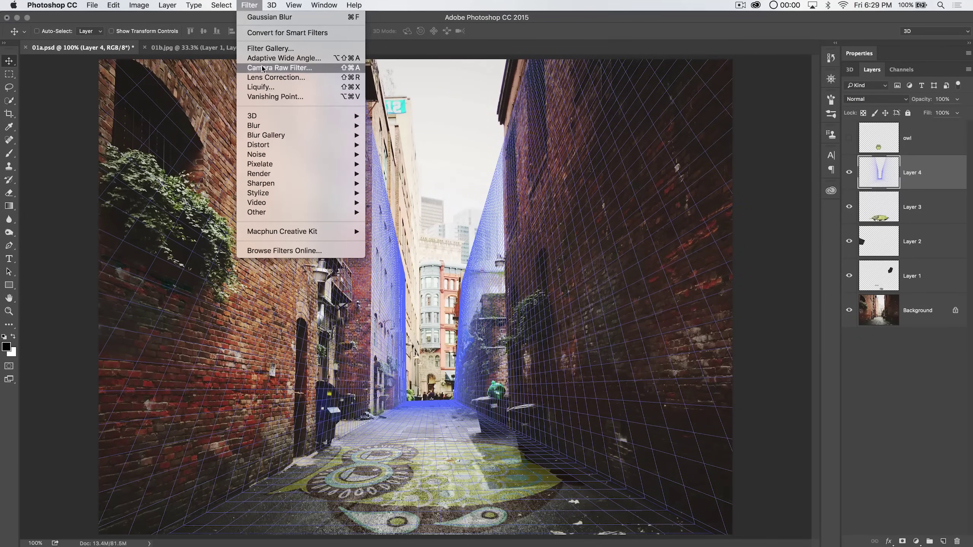
pyautogui.click(879, 183)
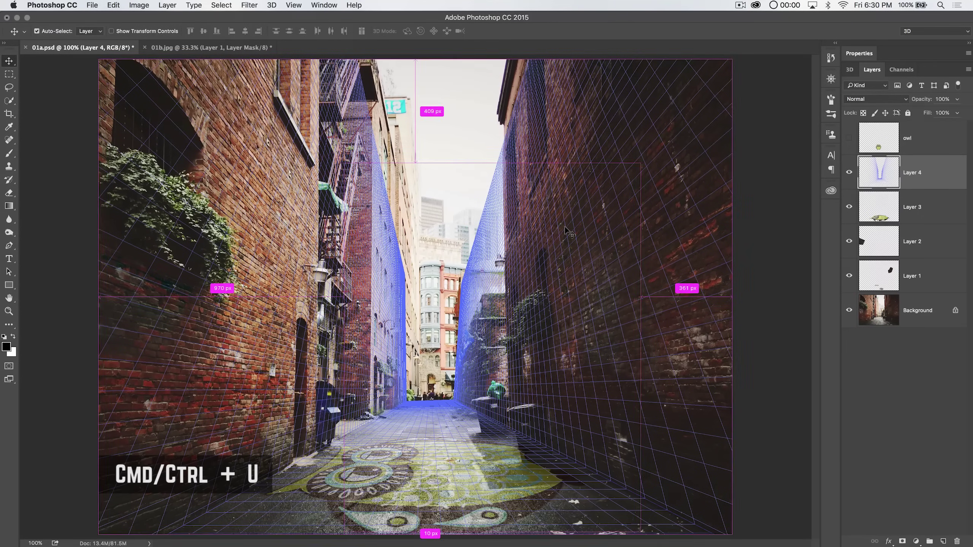
pyautogui.press('super+u')
pyautogui.moveTo(696, 263); pyautogui.dragTo(734, 262)
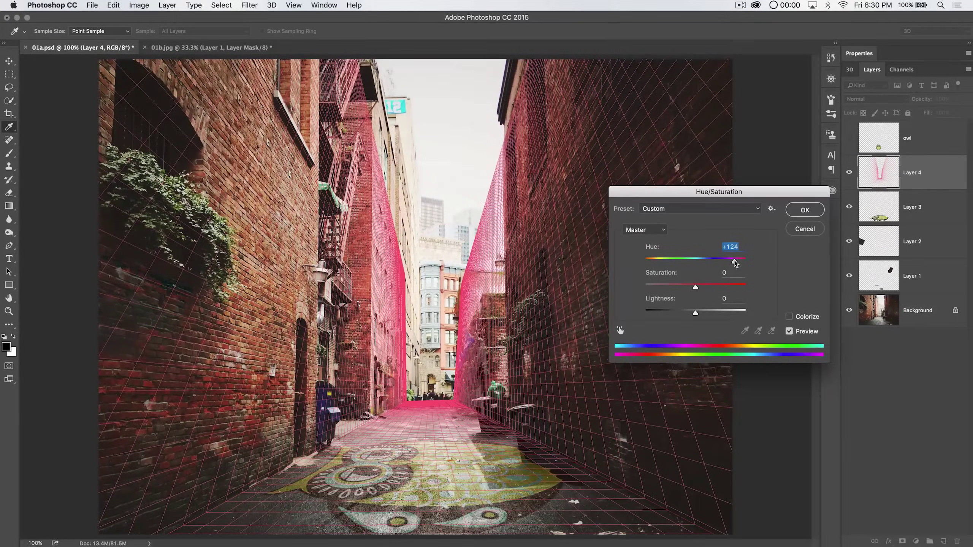
pyautogui.click(804, 210)
# Step: Try the Overlay blend mode on the pink grid layer, and undo it
pyautogui.click(881, 96)
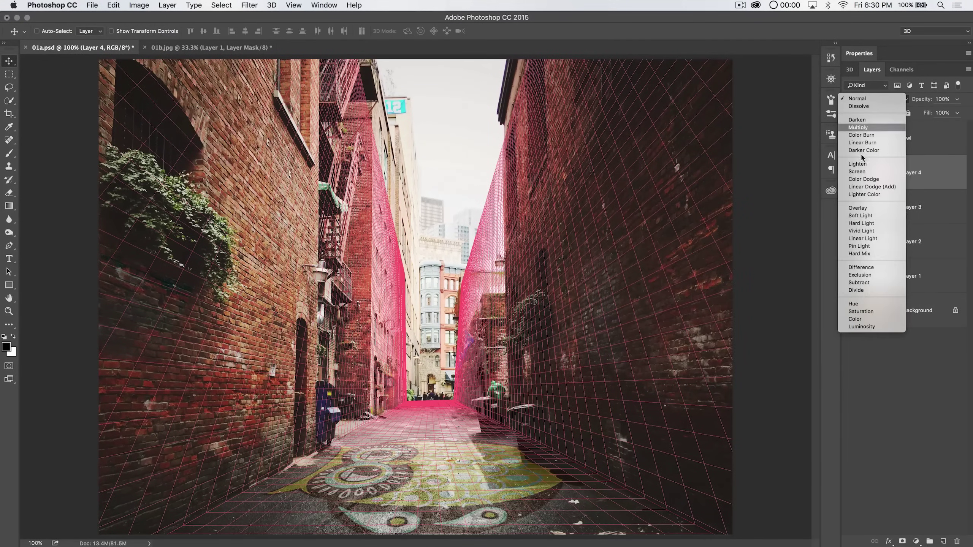
pyautogui.click(861, 207)
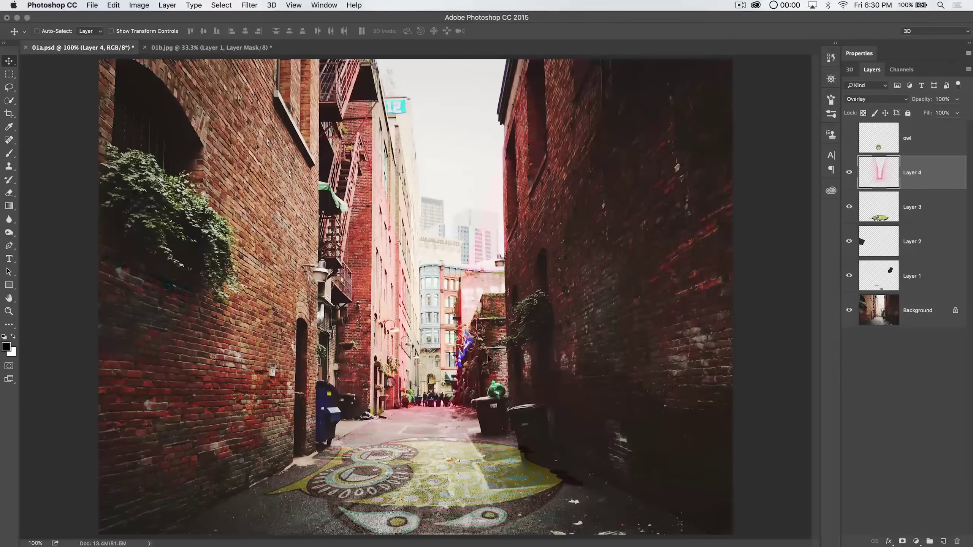
pyautogui.press('super+z')
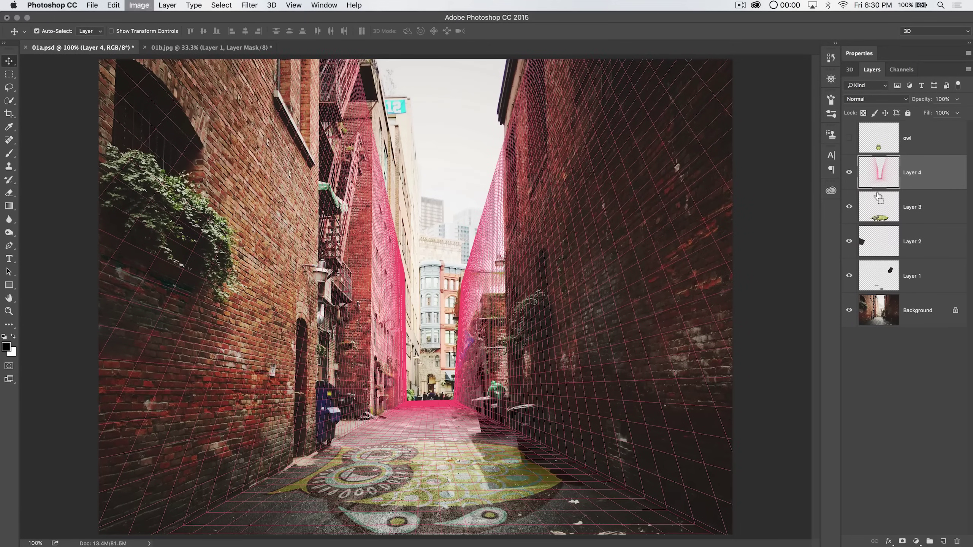
# Step: Invert the grid layer's colours, try the Overlay blend mode on it, and undo the blend mode change
pyautogui.press('alt+super+z')
pyautogui.click(881, 100)
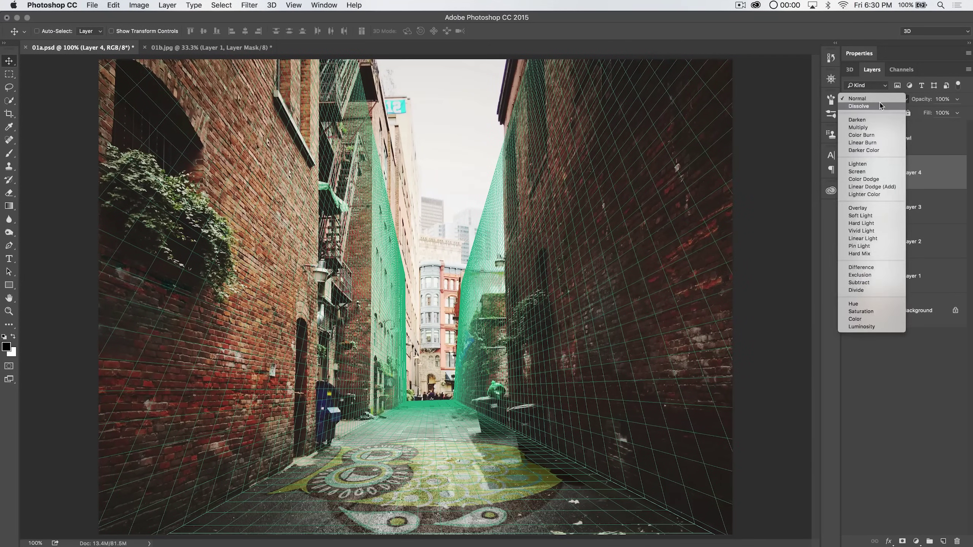
pyautogui.click(863, 211)
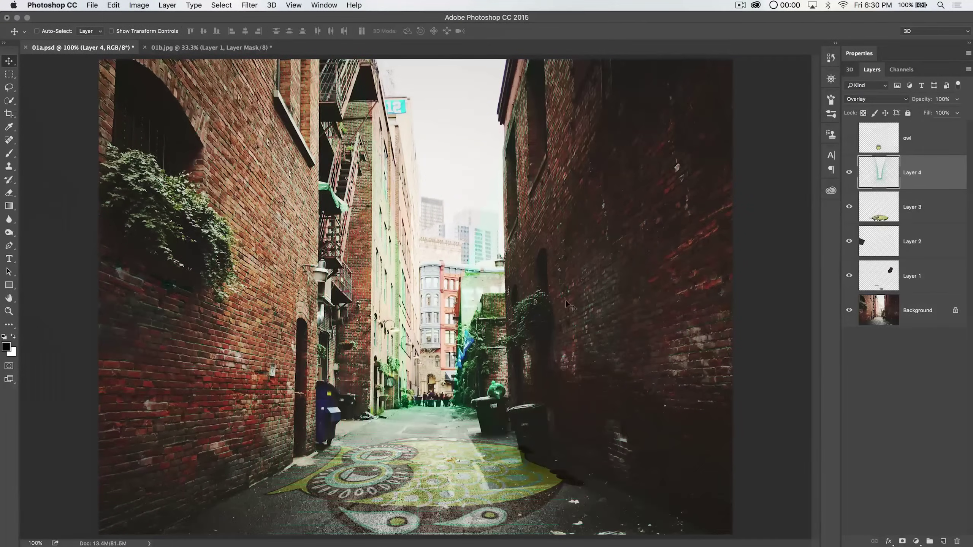
pyautogui.press('super+z')
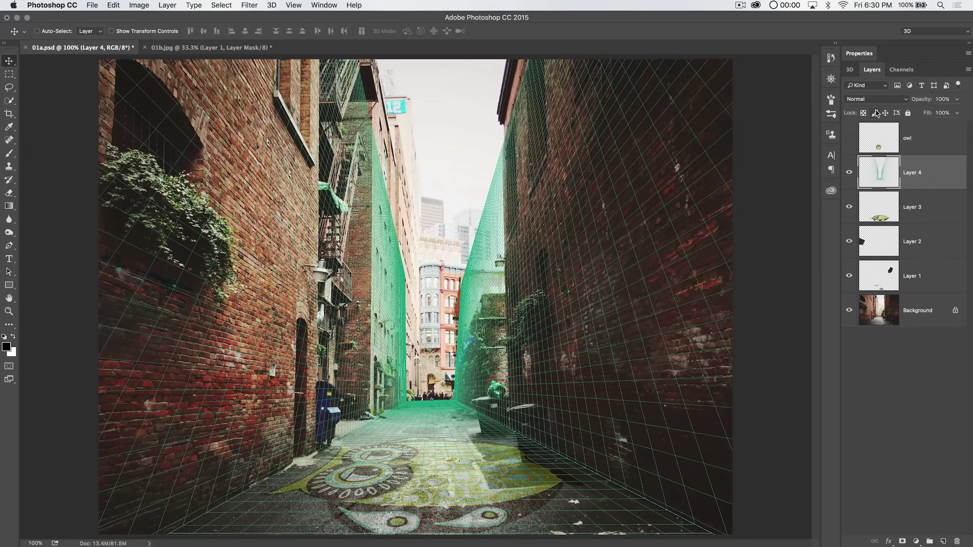
# Step: Undo the colour inversion and turn the grid on Layer 4 black with Hue/Saturation, setting Lightness to -100
pyautogui.press('super+u')
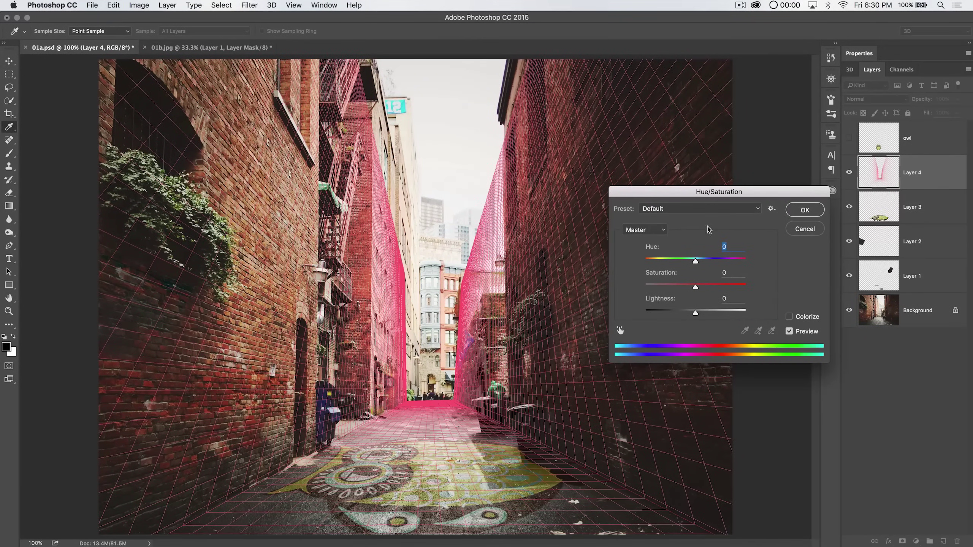
pyautogui.moveTo(716, 187); pyautogui.dragTo(633, 145)
pyautogui.moveTo(613, 272); pyautogui.dragTo(552, 273)
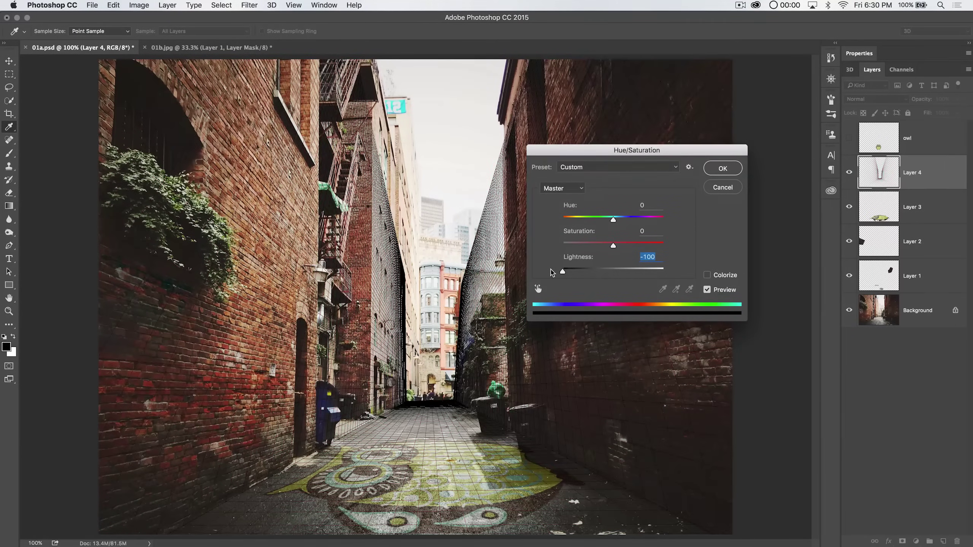
pyautogui.click(723, 171)
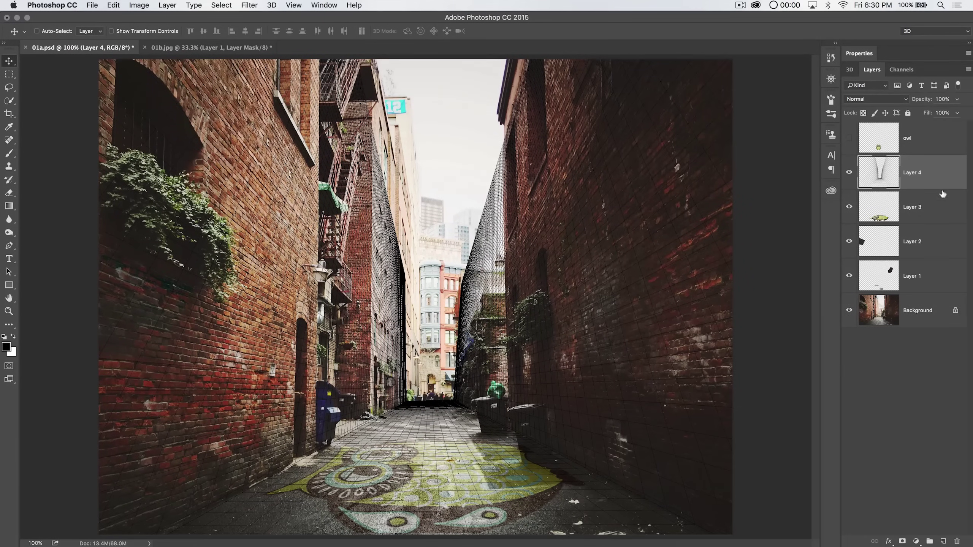
# Step: Add a new layer beneath the grid layer and fill it with white
pyautogui.keyDown('super'); pyautogui.click(943, 541); pyautogui.keyUp('super')
pyautogui.press('x')
pyautogui.hotkey('alt', 'BackSpace')
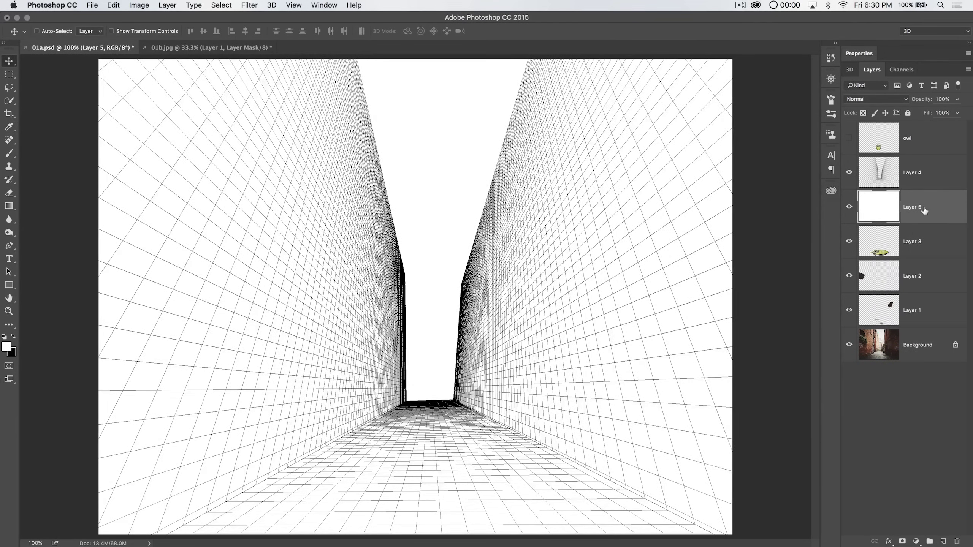
# Step: Delete the white Layer 5 and the grid Layer 4
pyautogui.press('BackSpace')
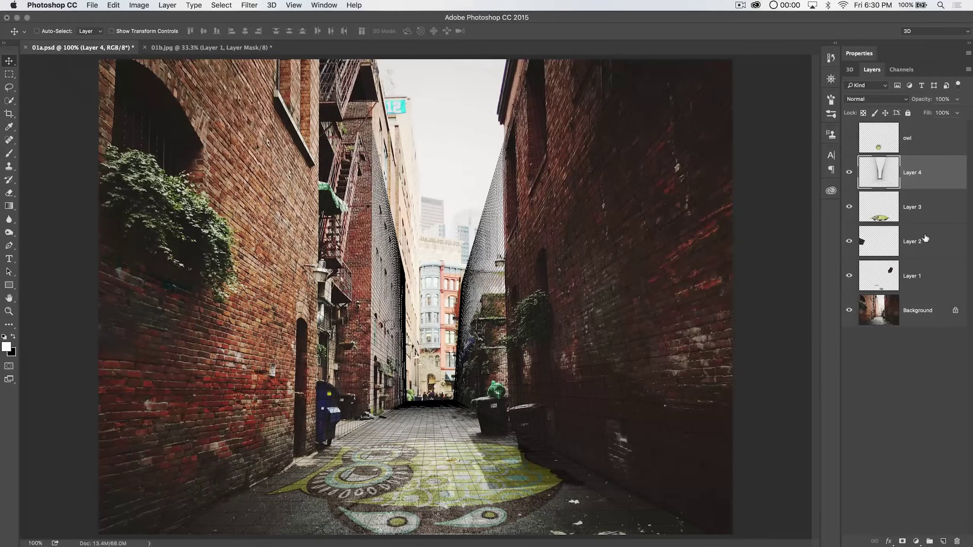
pyautogui.press('BackSpace')
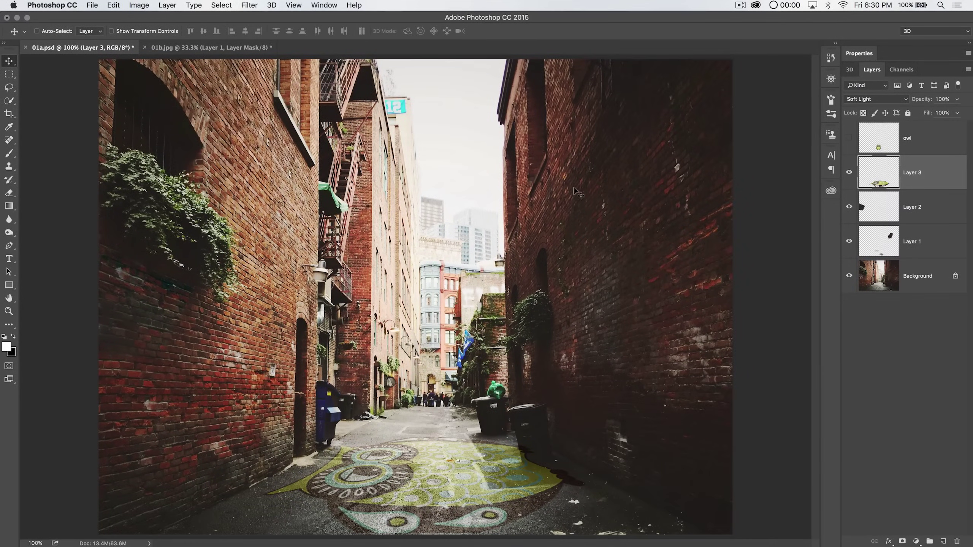
# Step: Hide the owl on Layer 3, select Layer 2 and open Vanishing Point
pyautogui.click(849, 172)
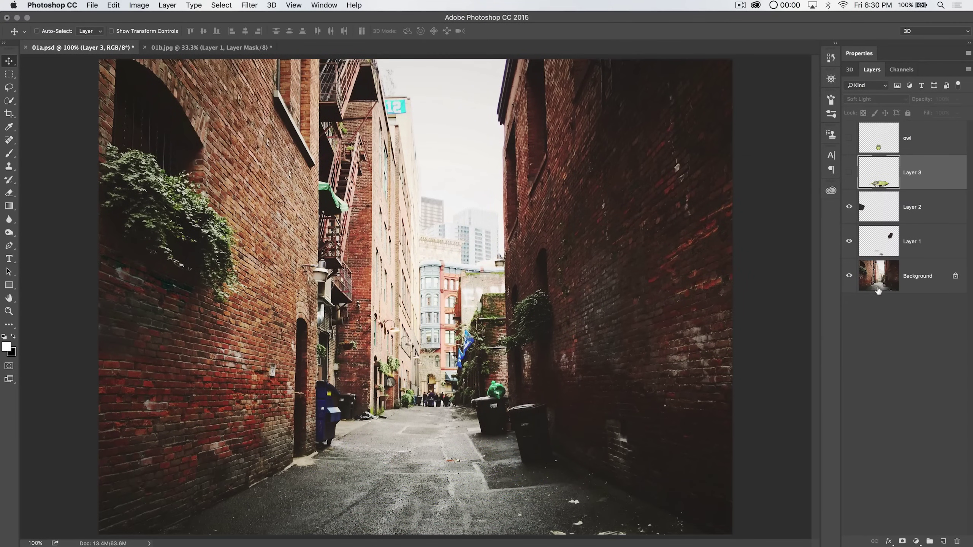
pyautogui.click(251, 7)
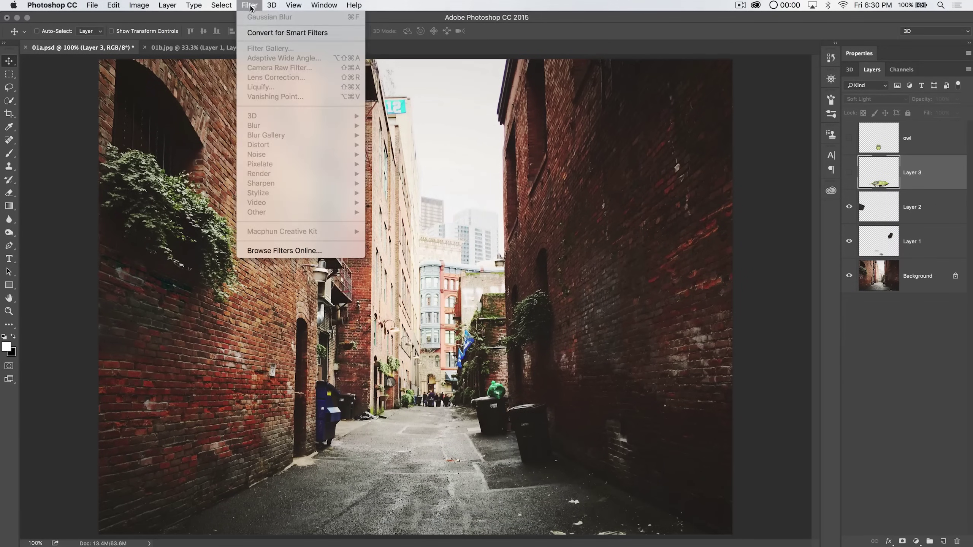
pyautogui.click(915, 173)
pyautogui.rightClick(906, 198)
pyautogui.click(956, 210)
pyautogui.click(253, 5)
pyautogui.click(283, 97)
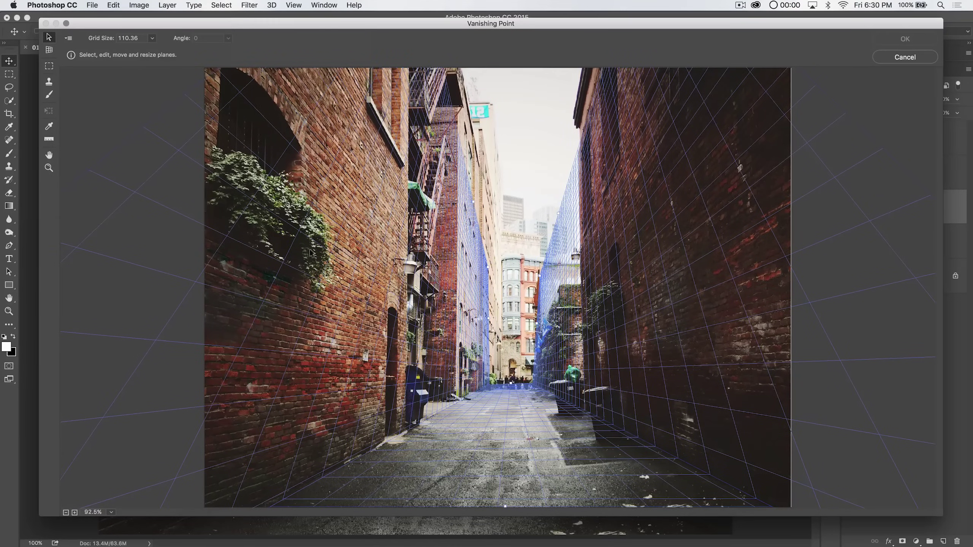
# Step: Measure the width of the alley ground between the two walls, and delete the measurement
pyautogui.click(48, 139)
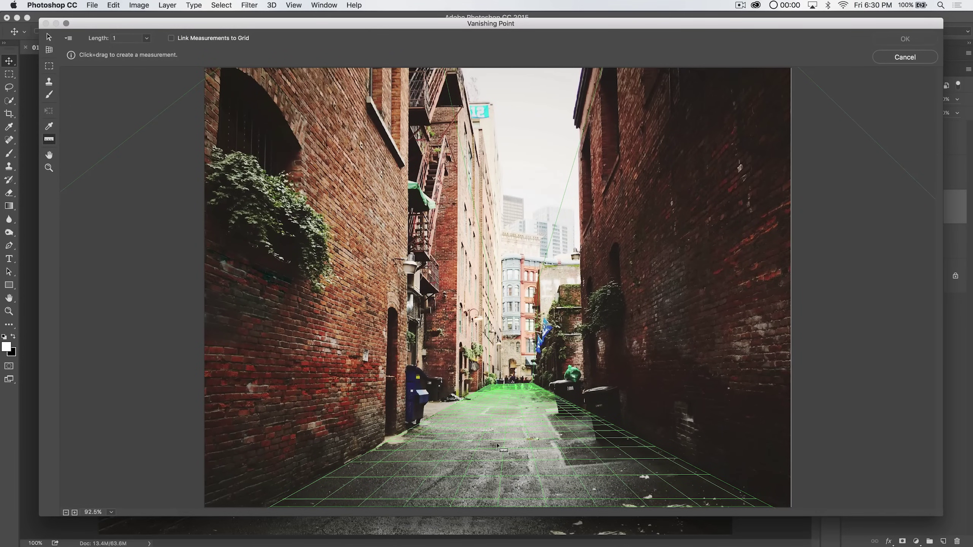
pyautogui.moveTo(379, 454)
pyautogui.mouseDown()
pyautogui.moveTo(629, 460)
pyautogui.moveTo(664, 449)
pyautogui.mouseUp()
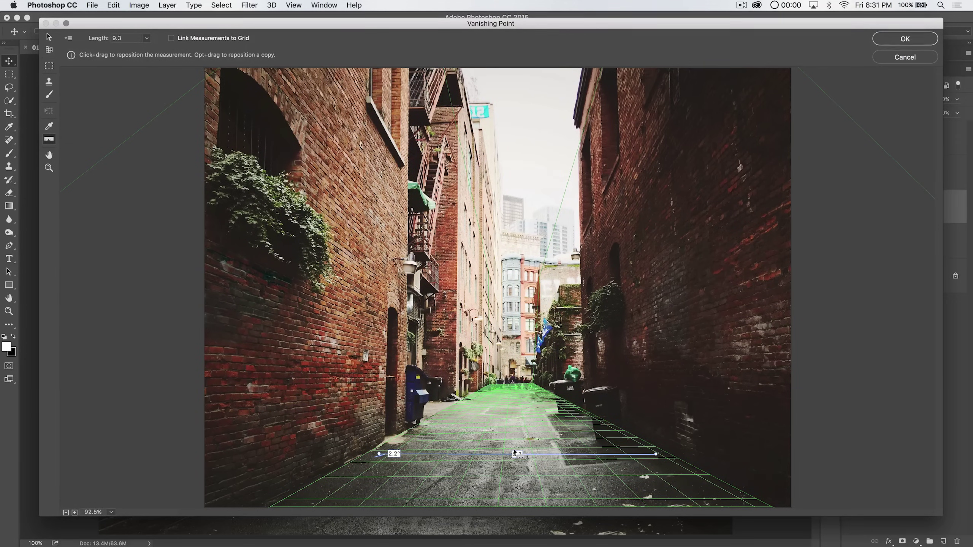
pyautogui.press('BackSpace')
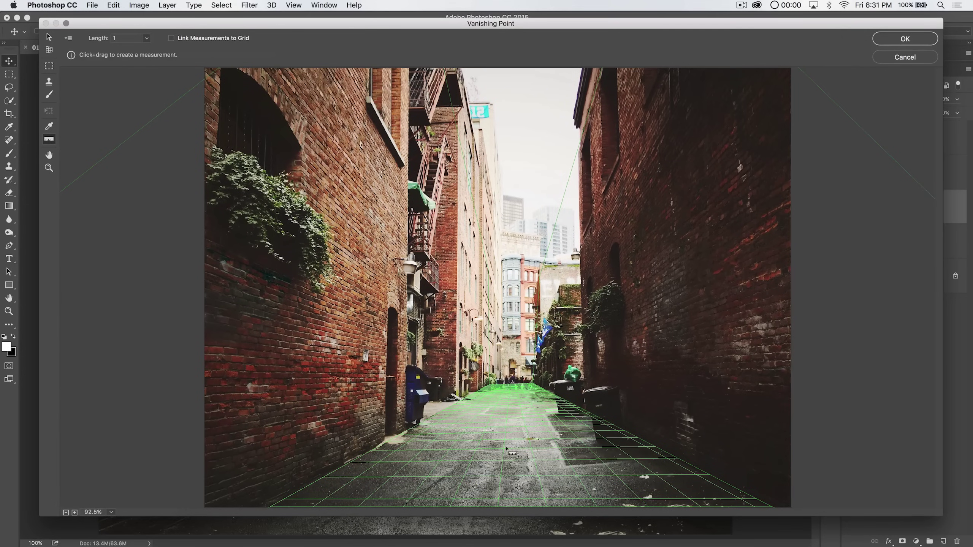
pyautogui.press('XF86AudioMute')
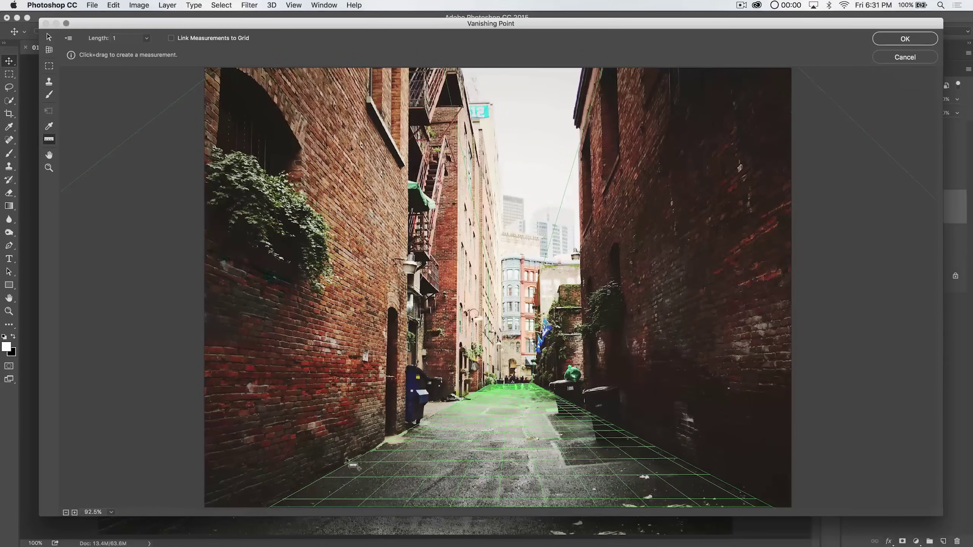
# Step: Draw a measurement across the alley ground nearer the foreground and set its length to 10.5
pyautogui.moveTo(347, 462); pyautogui.dragTo(686, 462)
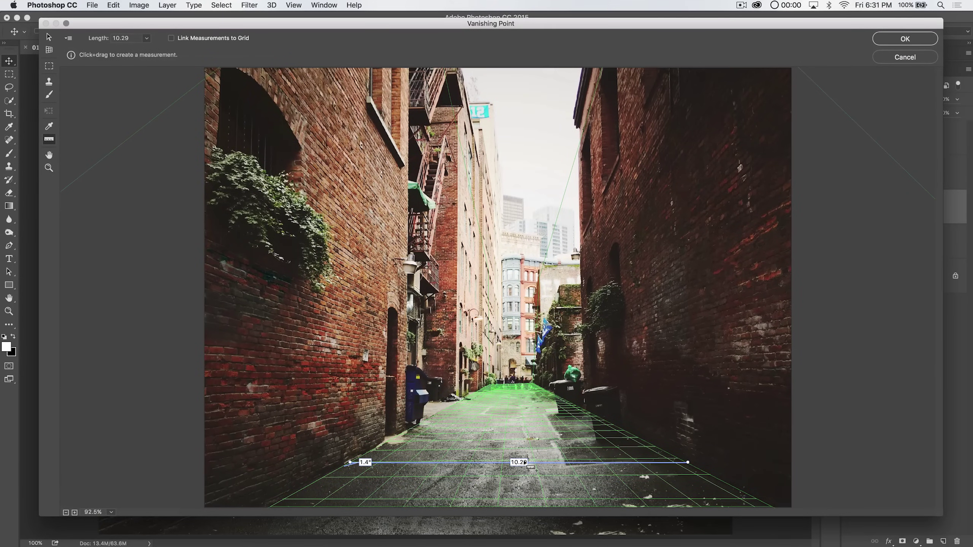
pyautogui.moveTo(133, 40); pyautogui.dragTo(110, 54)
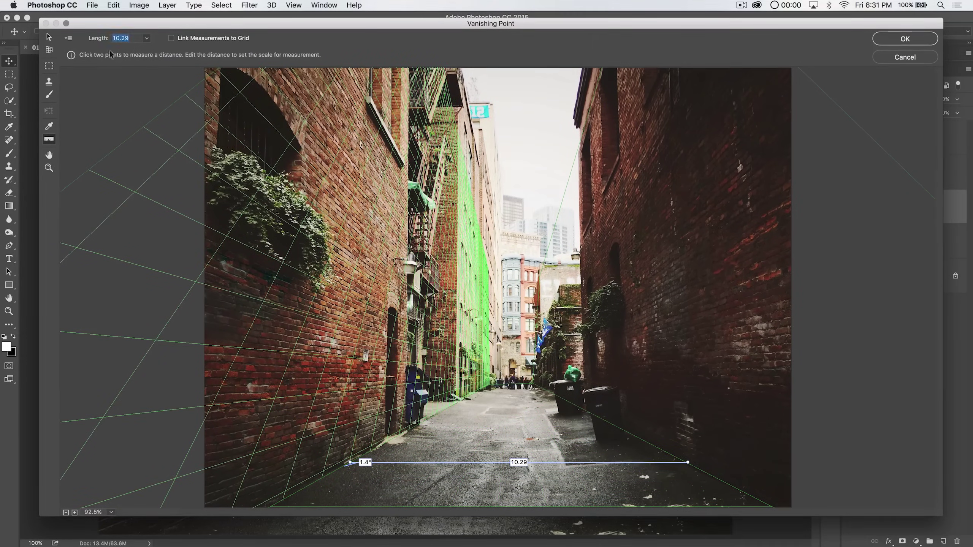
pyautogui.write('10.5')
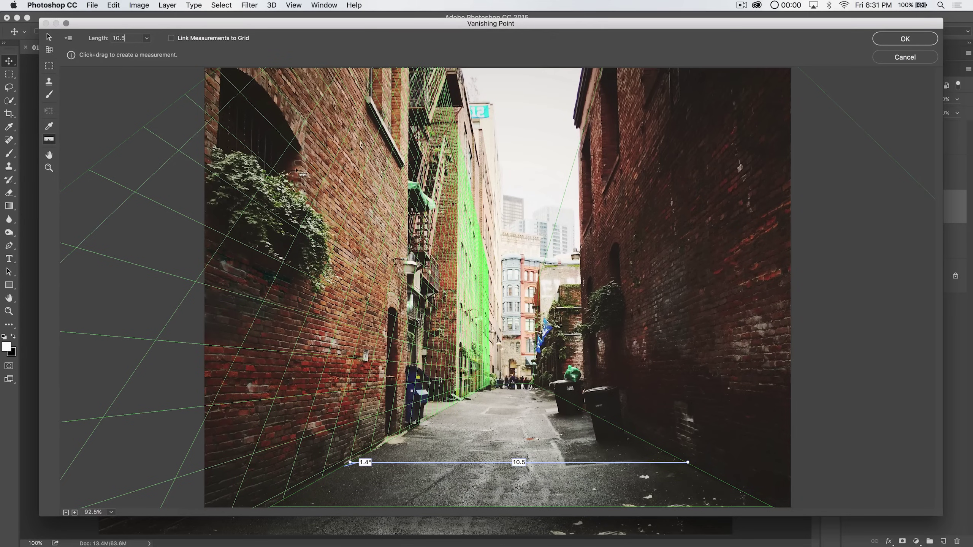
# Step: Measure across the arched window on the left wall, and delete that measurement
pyautogui.moveTo(218, 113); pyautogui.dragTo(301, 167)
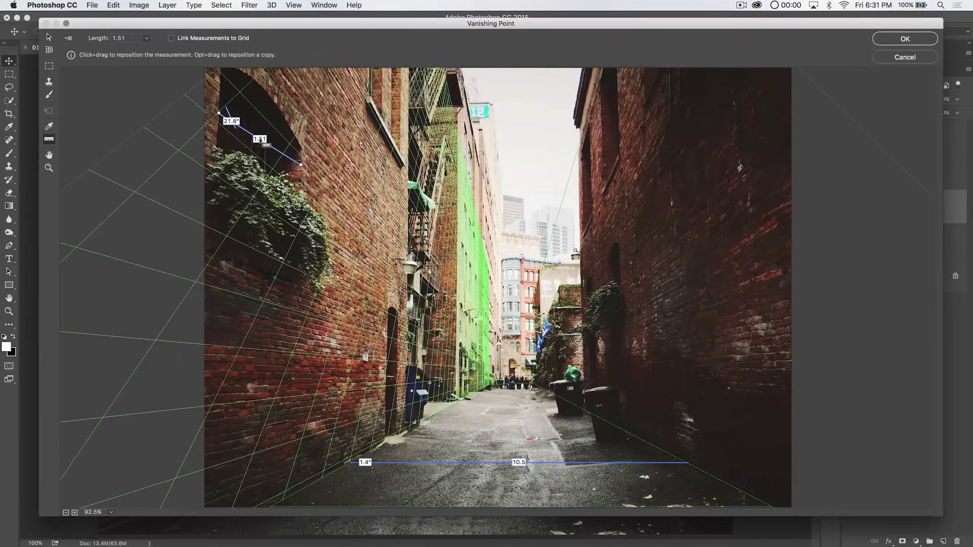
pyautogui.press('BackSpace')
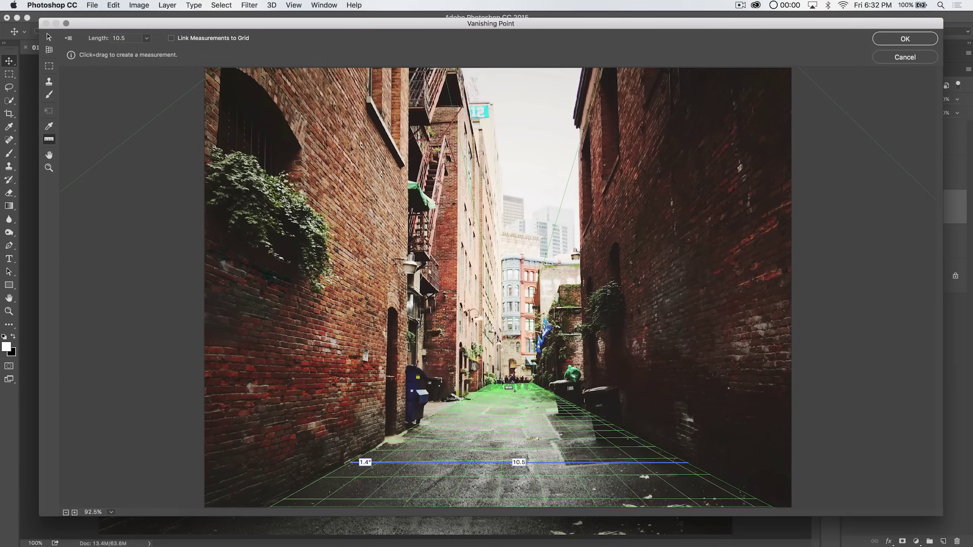
# Step: Set the length of the ground measurement to 10, and delete the measurement
pyautogui.press('alt')
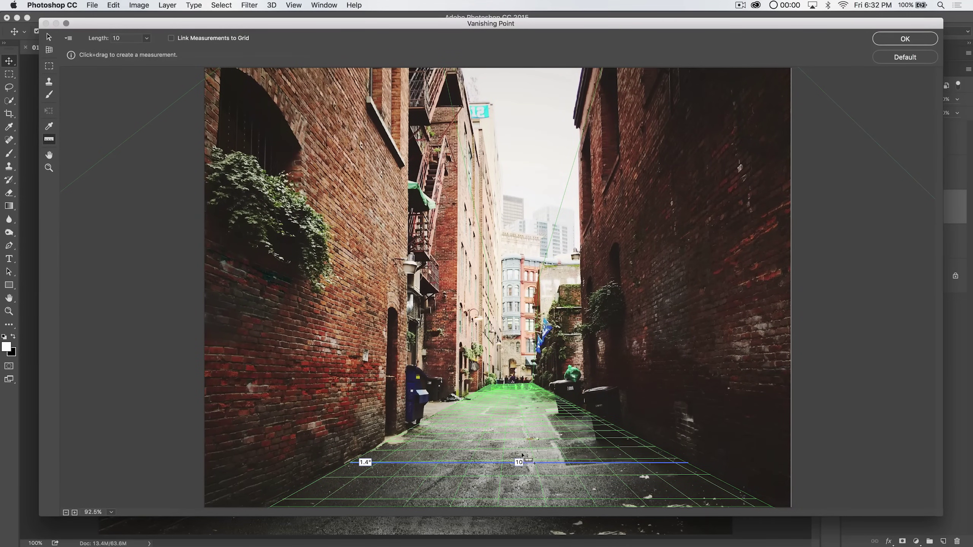
pyautogui.press('super+Down')
pyautogui.press('BackSpace')
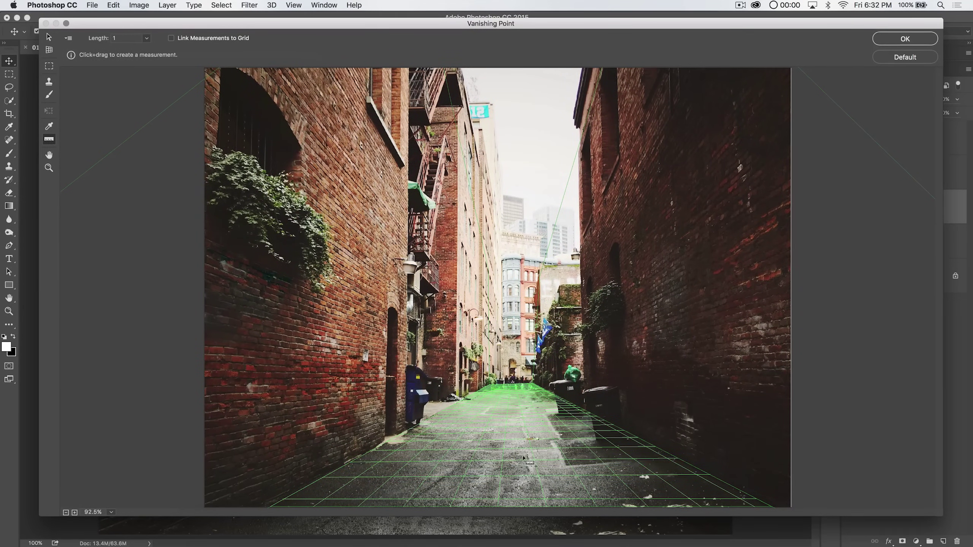
# Step: Measure the whole ground plane's length and width automatically, and move the width measurement back from the alley's front edge
pyautogui.doubleClick(506, 448)
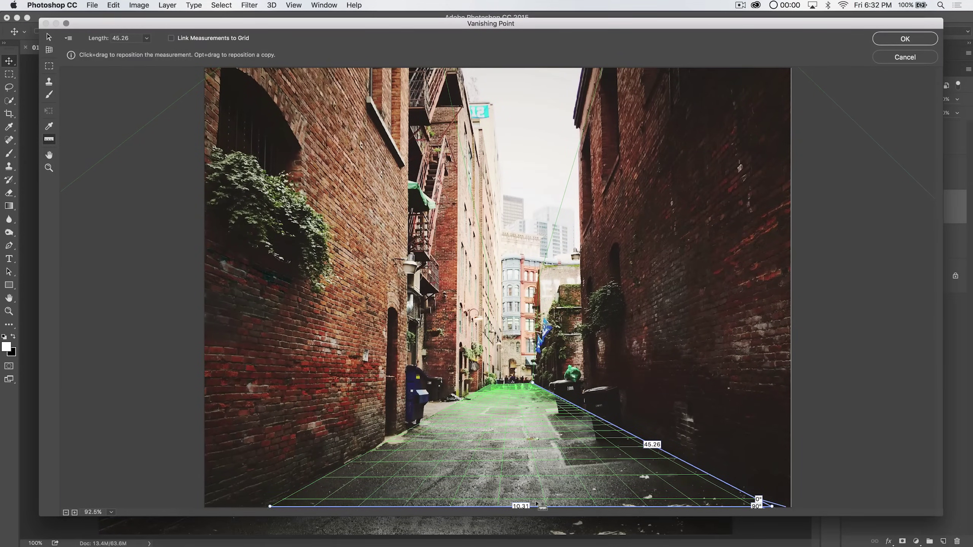
pyautogui.moveTo(538, 505); pyautogui.dragTo(534, 462)
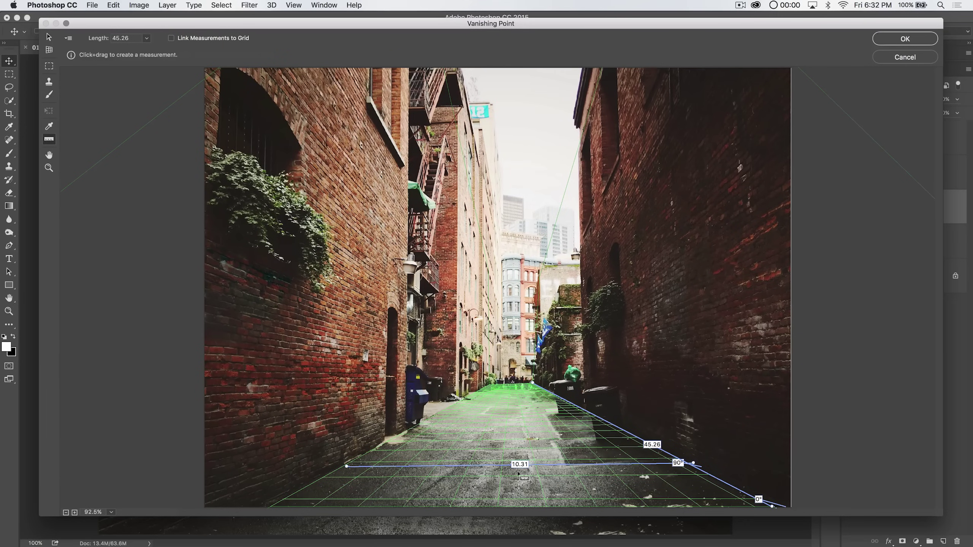
pyautogui.moveTo(518, 462); pyautogui.dragTo(515, 461)
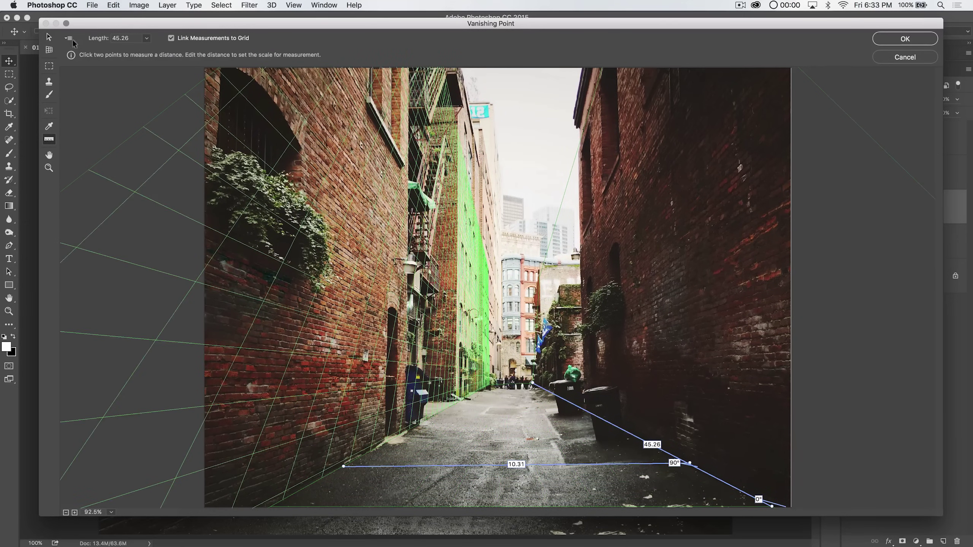
# Step: Examine the options for rendering measurements and returning a 3D layer to Photoshop, and cancel the filter
pyautogui.click(69, 38)
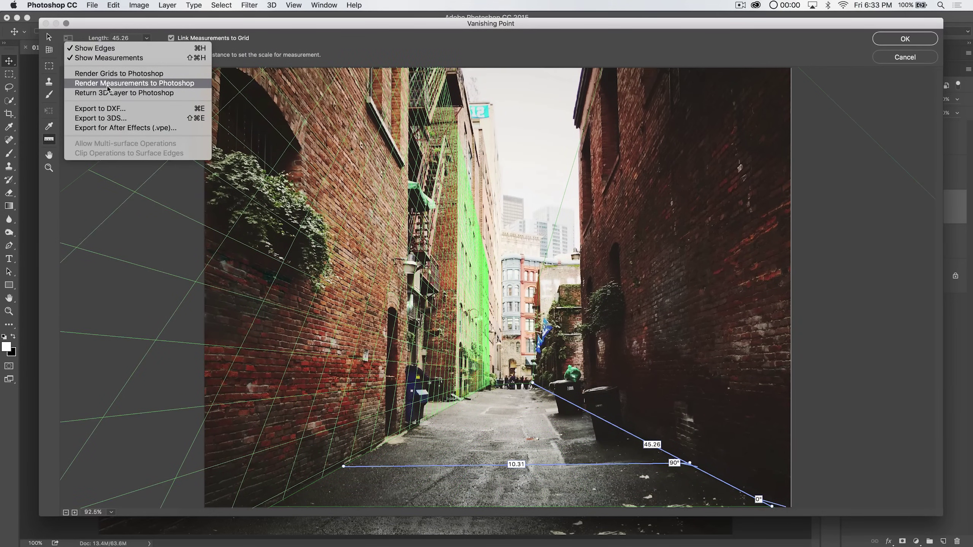
pyautogui.click(144, 88)
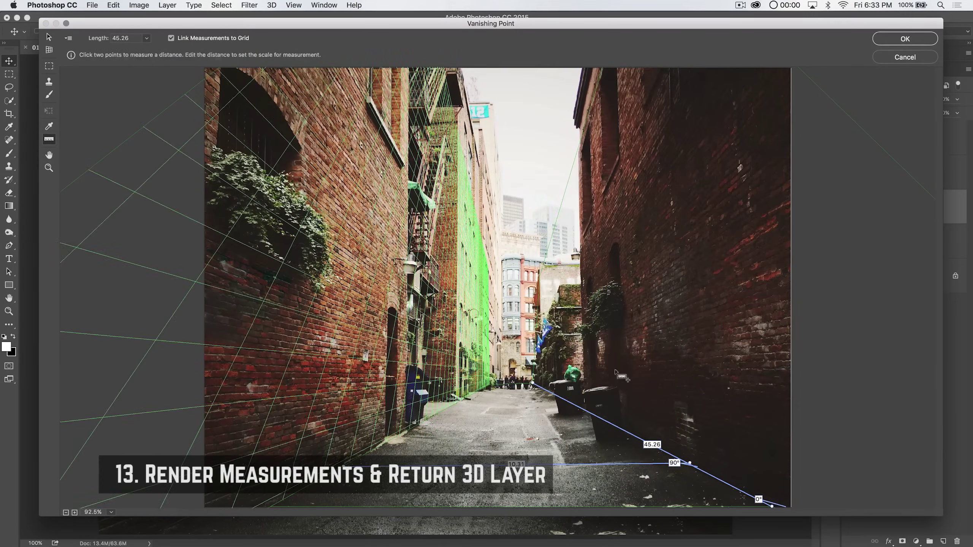
pyautogui.click(68, 39)
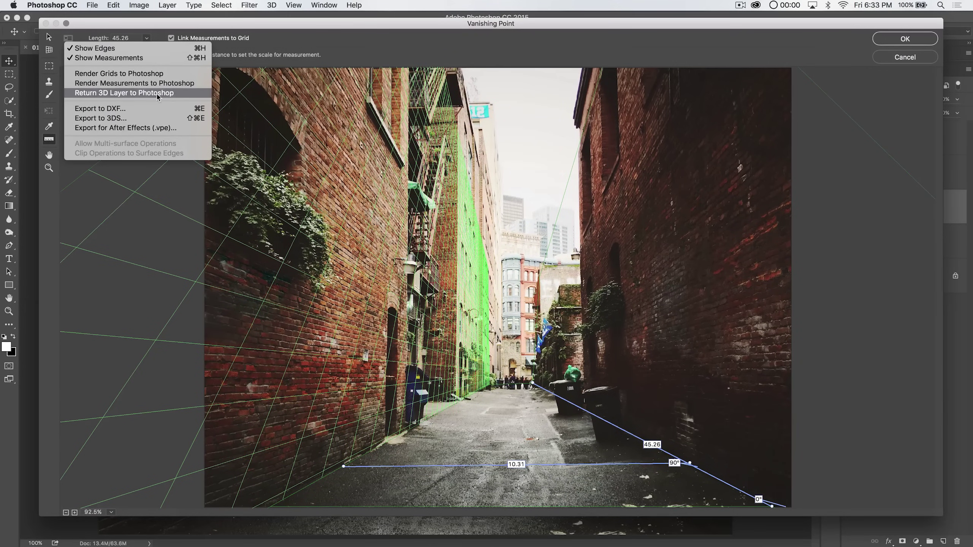
pyautogui.click(541, 40)
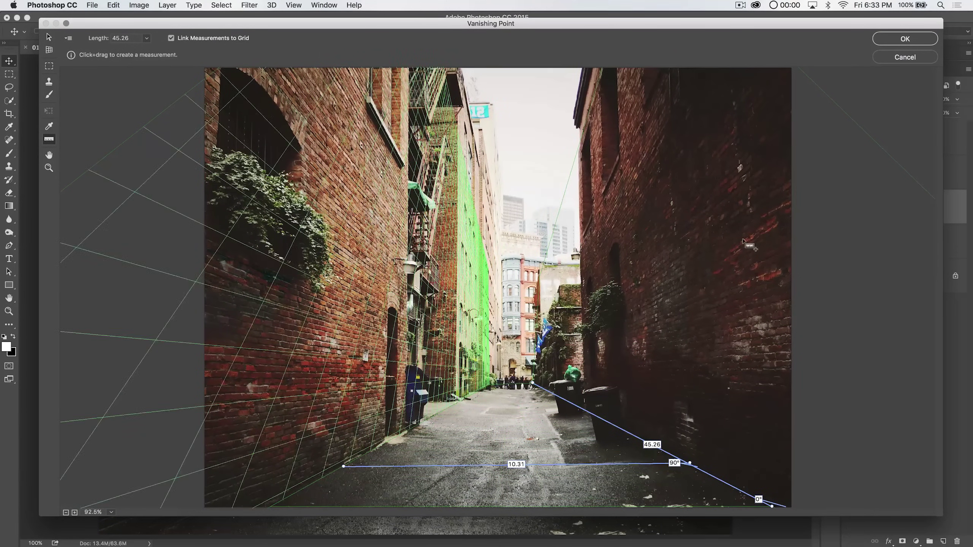
pyautogui.click(896, 54)
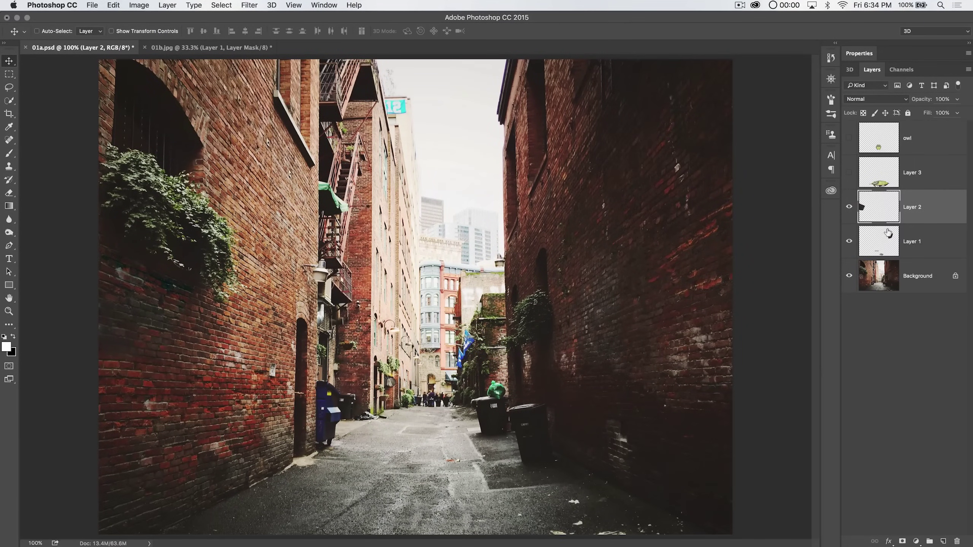
# Step: Reopen the Vanishing Point filter and examine its DXF, 3DS and After Effects export options
pyautogui.click(245, 4)
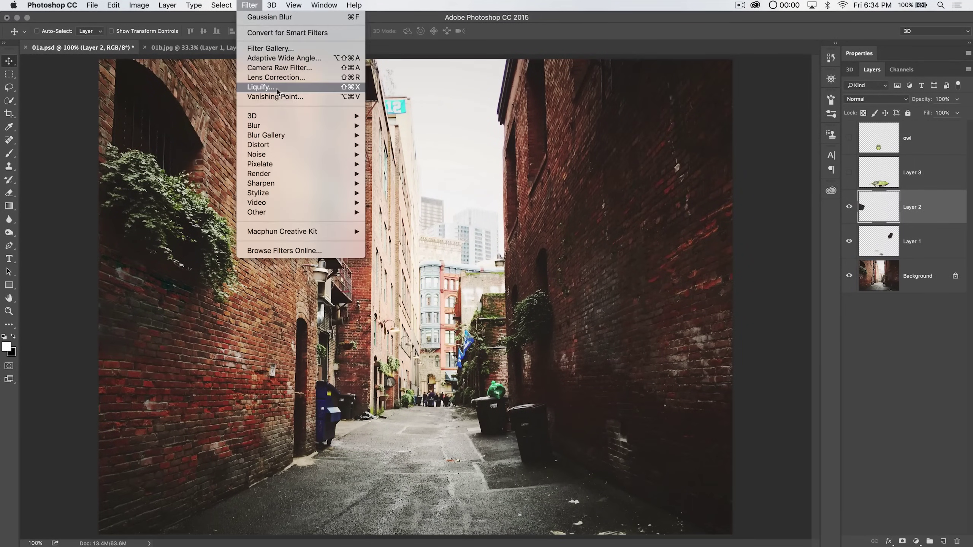
pyautogui.click(276, 97)
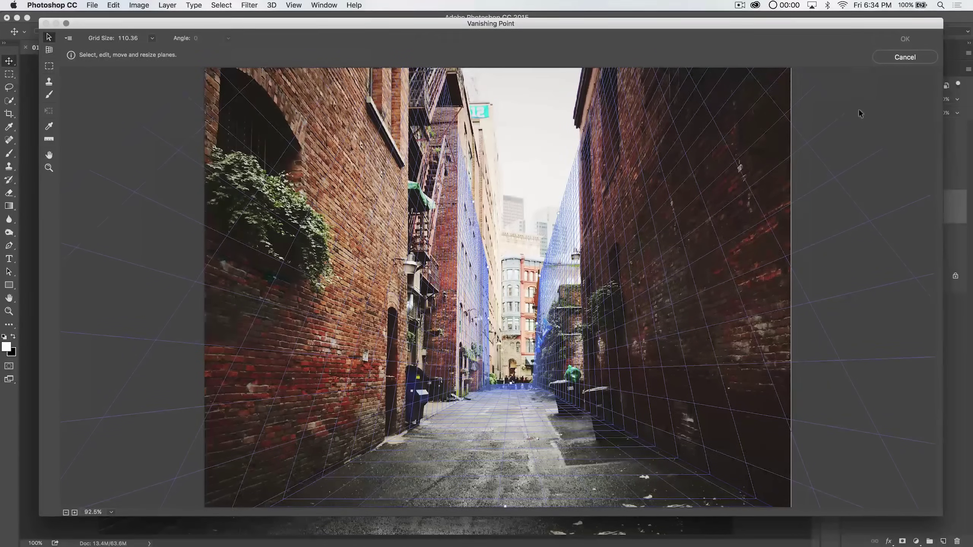
pyautogui.moveTo(786, 20); pyautogui.dragTo(782, 19)
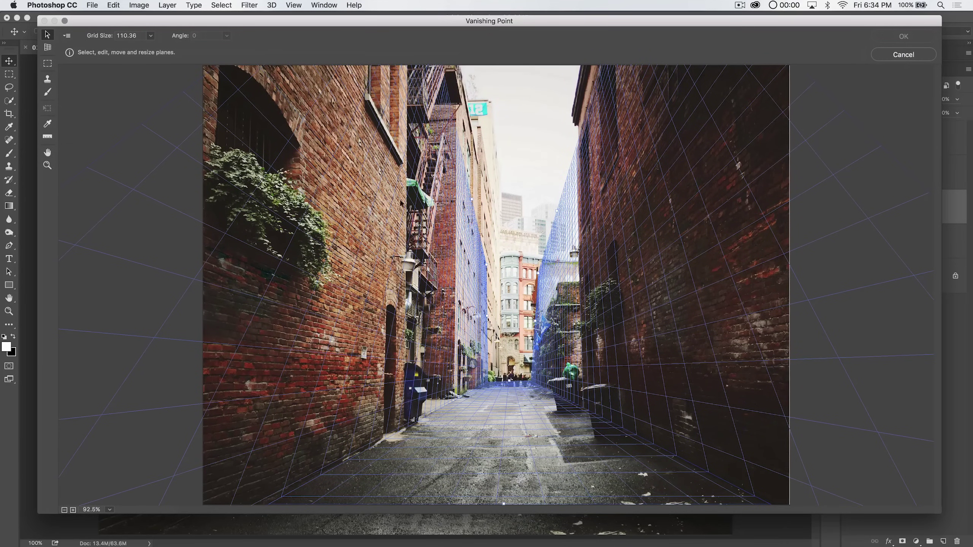
pyautogui.click(67, 35)
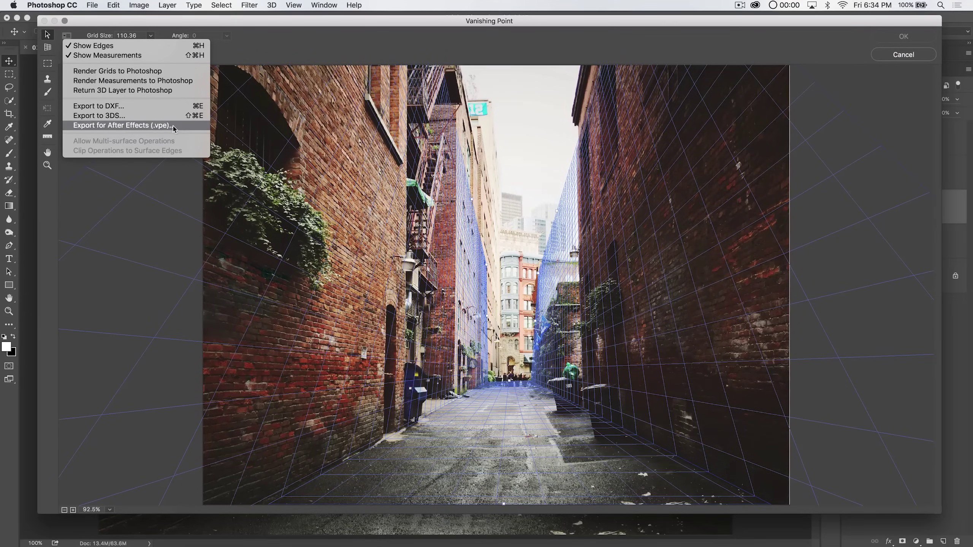
pyautogui.click(263, 50)
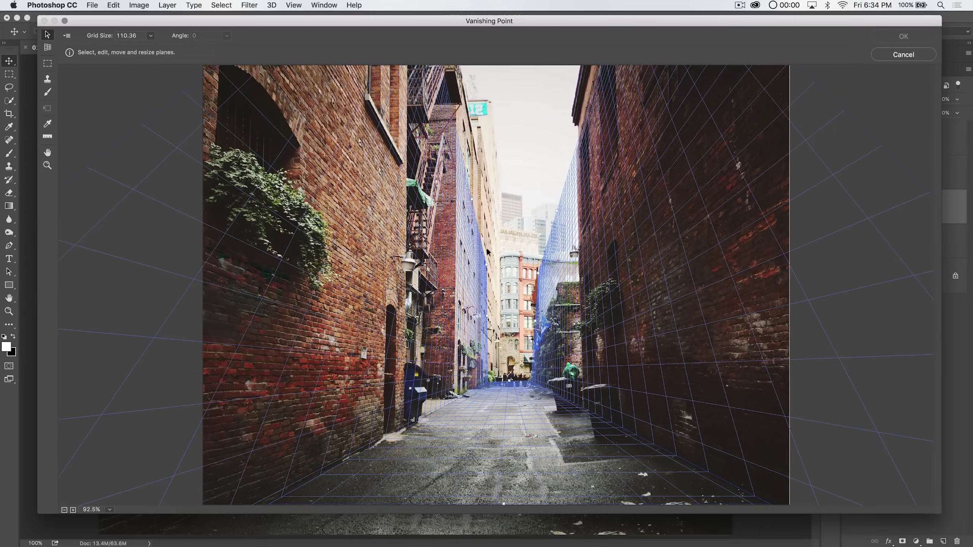
# Step: Pull a perpendicular plane from the left wall plane across the sky, and apply the filter
pyautogui.moveTo(471, 197); pyautogui.dragTo(537, 195)
pyautogui.click(67, 36)
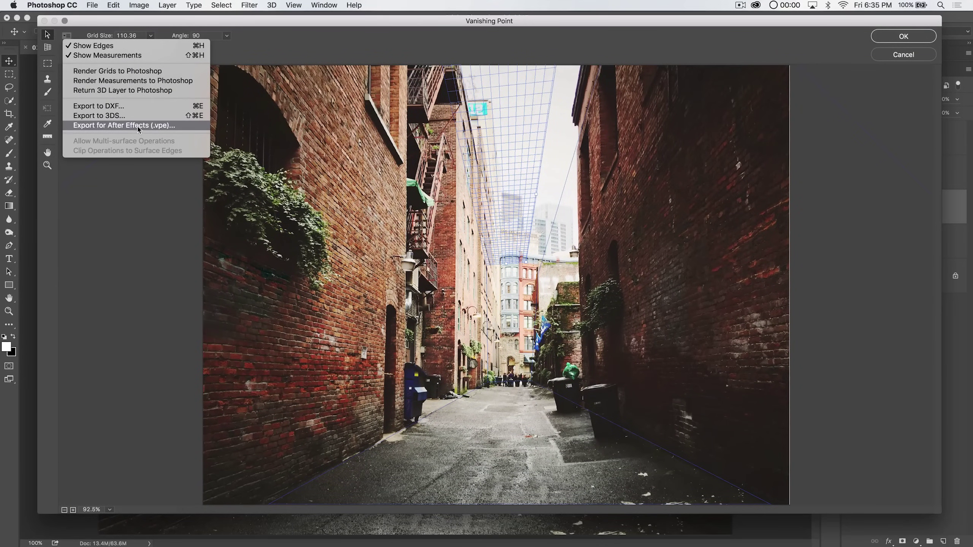
pyautogui.click(166, 275)
pyautogui.click(899, 35)
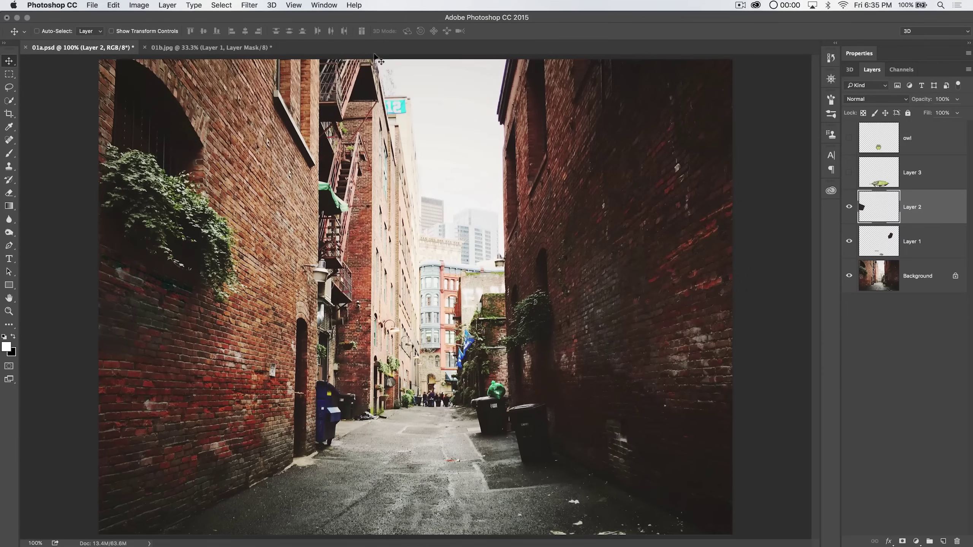
# Step: Reopen Vanishing Point to review the After Effects (.vpe) export option with the sky plane in place, and cancel the filter
pyautogui.click(249, 5)
pyautogui.press('alt+super+v')
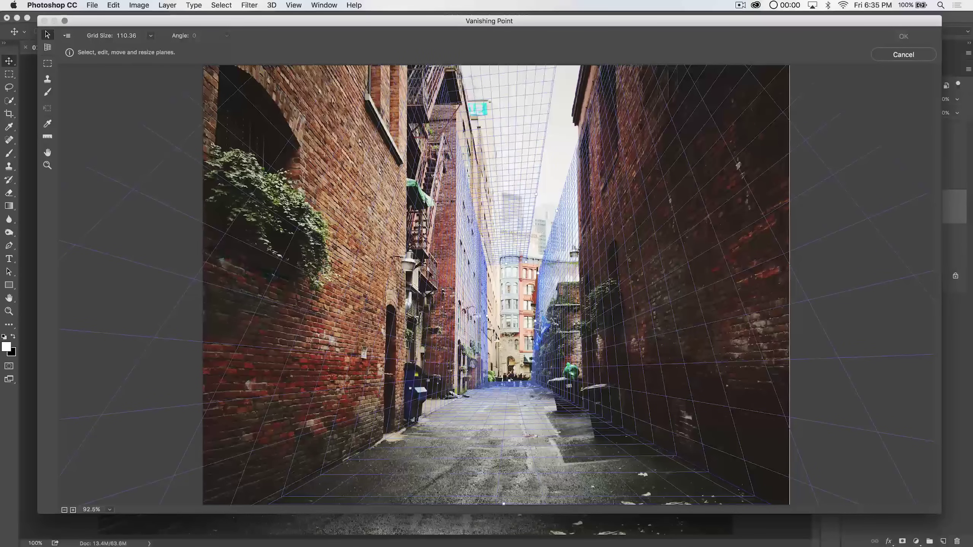
pyautogui.click(67, 35)
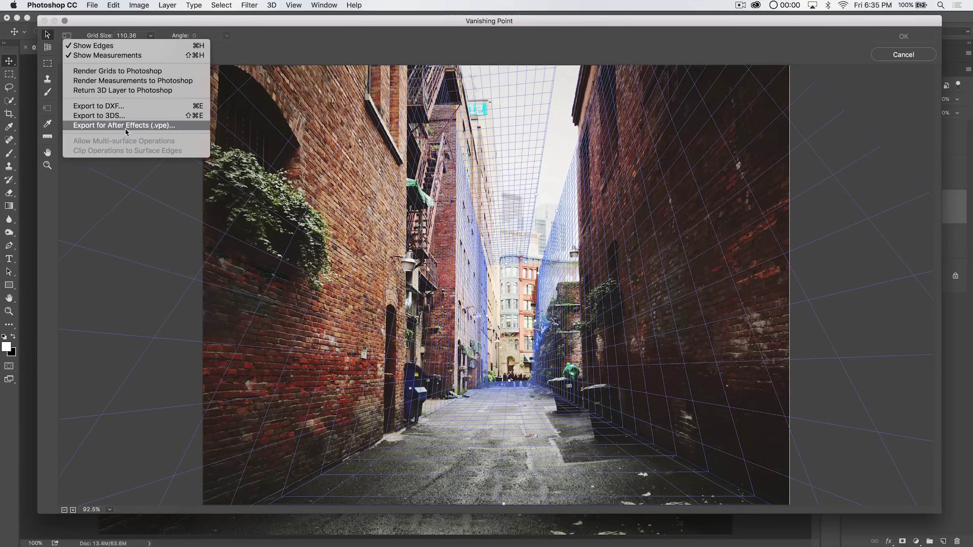
pyautogui.click(126, 178)
pyautogui.click(894, 107)
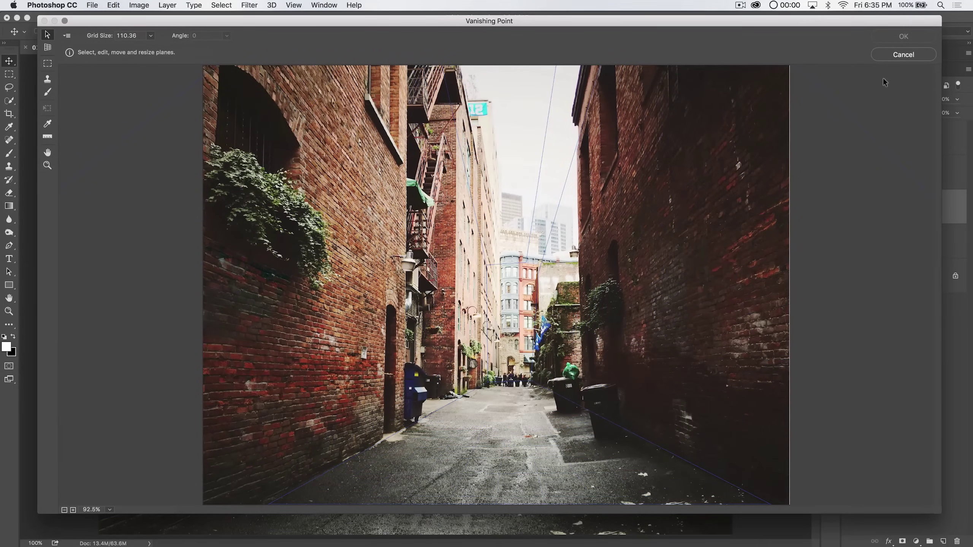
pyautogui.click(898, 56)
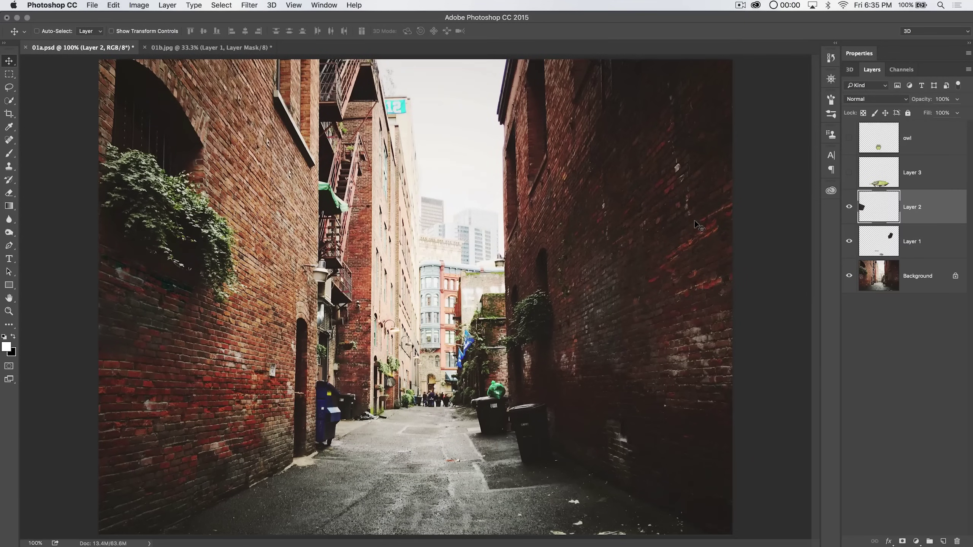